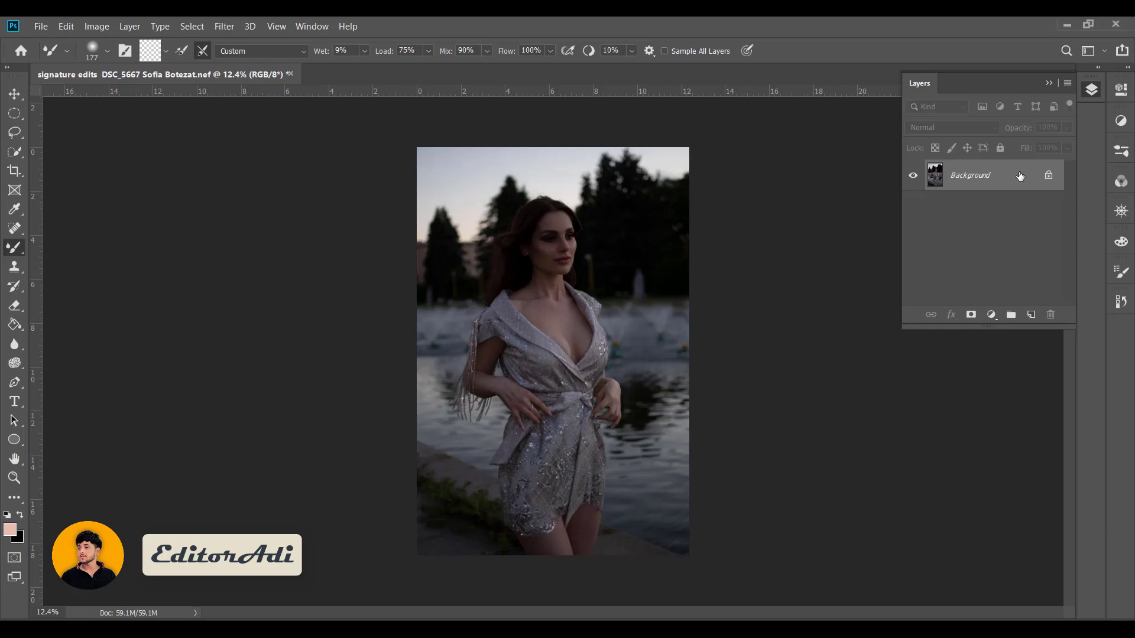
Duplicate Background and brighten the copy in Camera Raw with Auto and Exposure +1.10.
drag(1020, 175, 1031, 314)
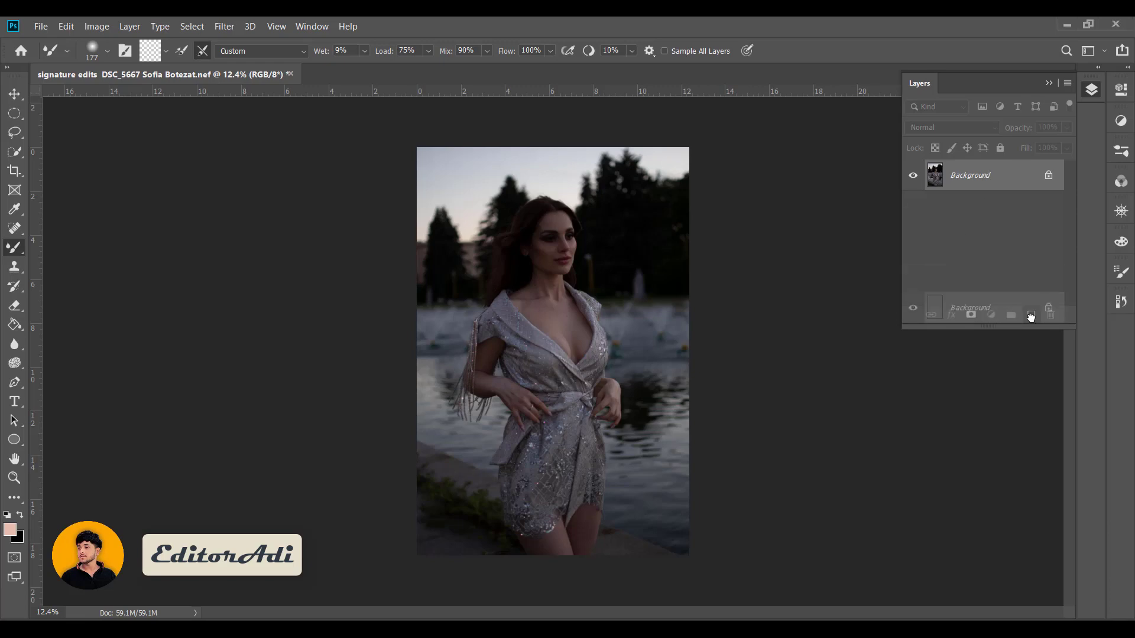
click(1054, 119)
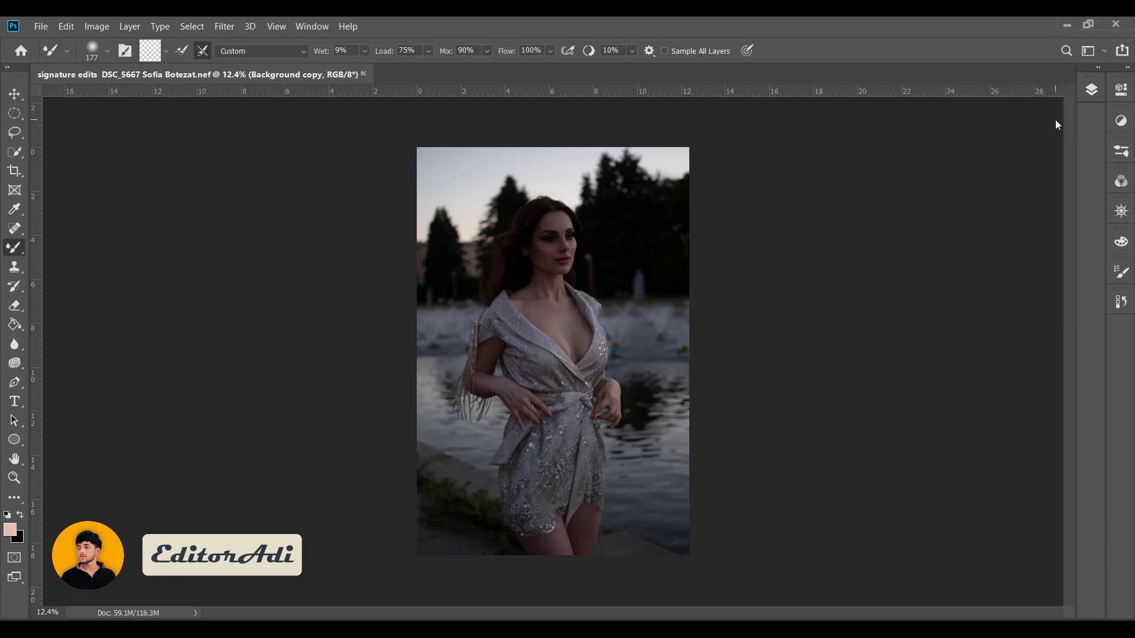
click(1097, 68)
click(224, 26)
click(266, 118)
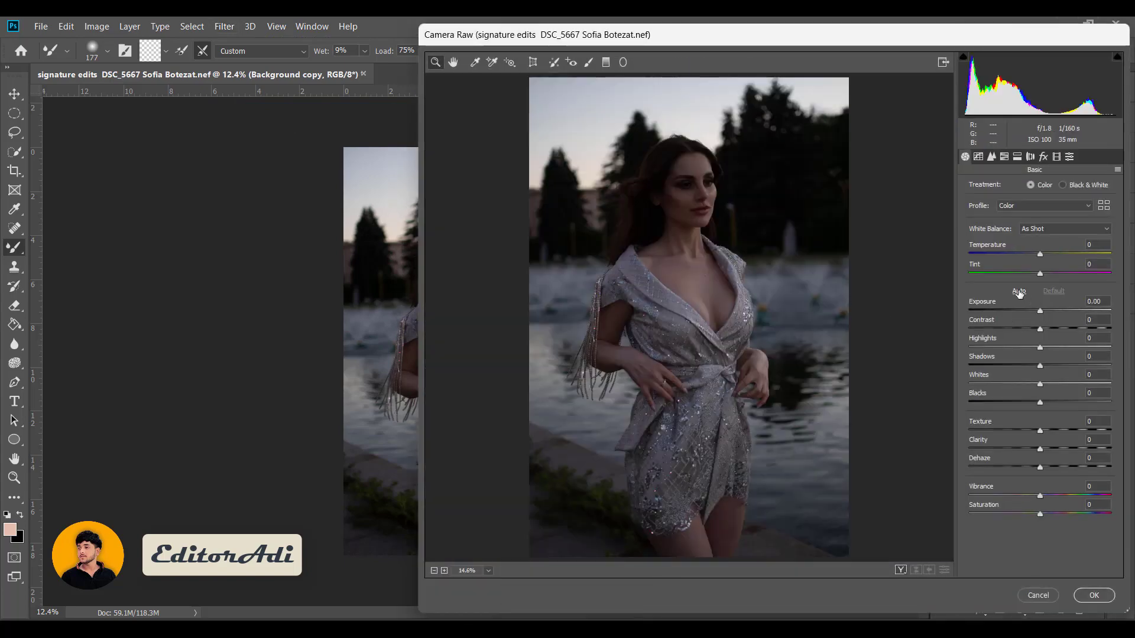
click(1018, 291)
drag(1053, 307, 1056, 307)
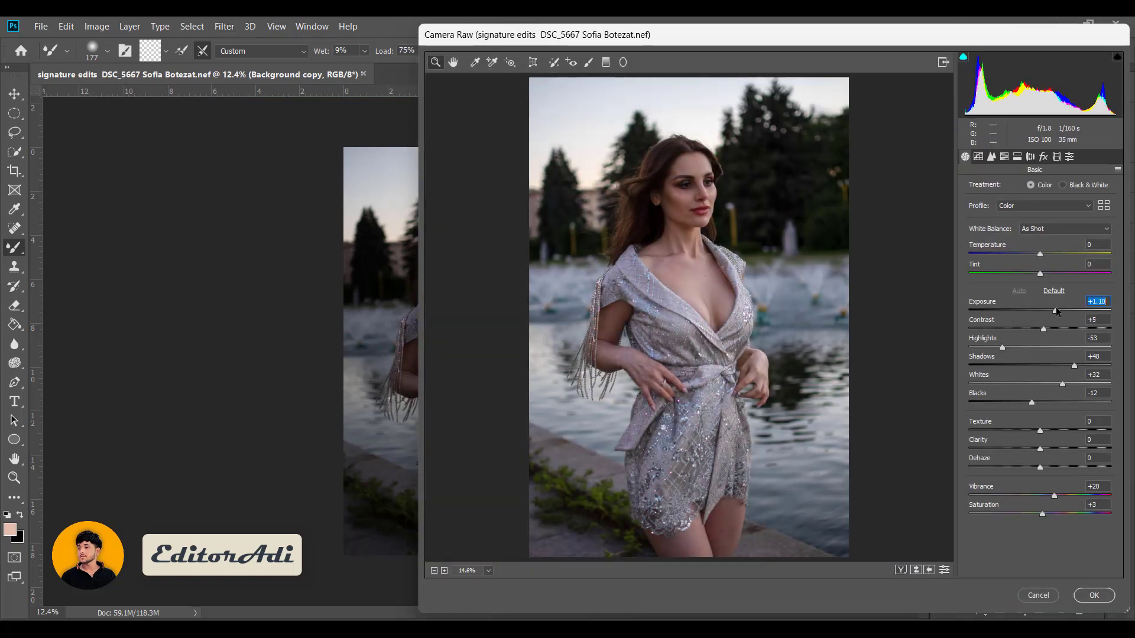
click(1101, 591)
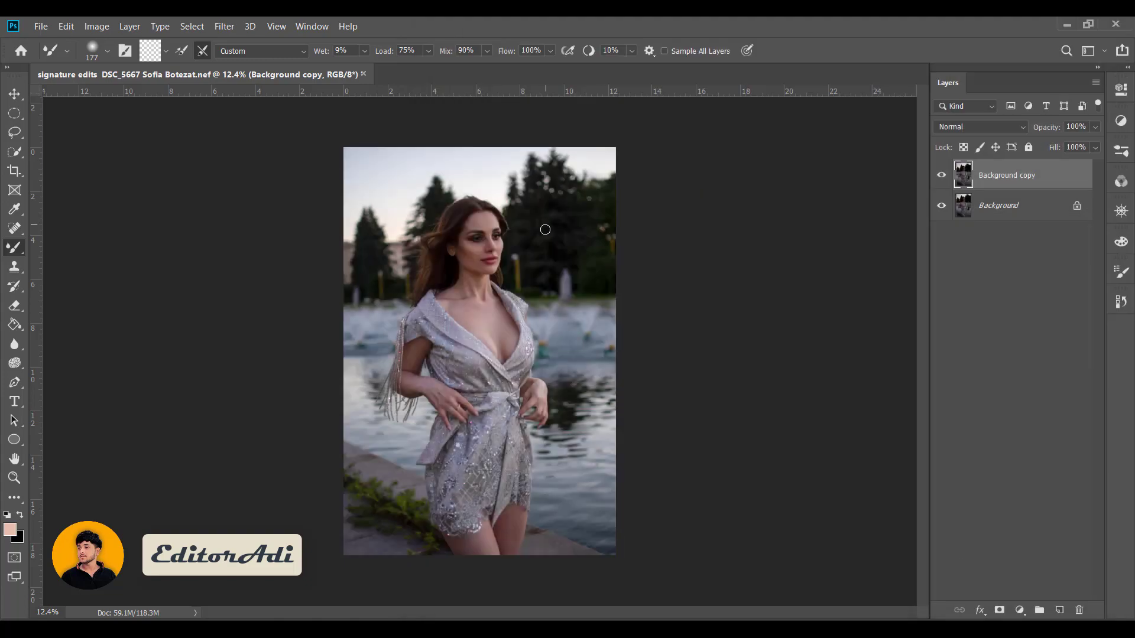
Duplicate the brightened Background copy layer.
scroll(515, 329, up, 2)
scroll(515, 329, up, 2)
scroll(516, 329, up, 2)
scroll(516, 329, down, 3)
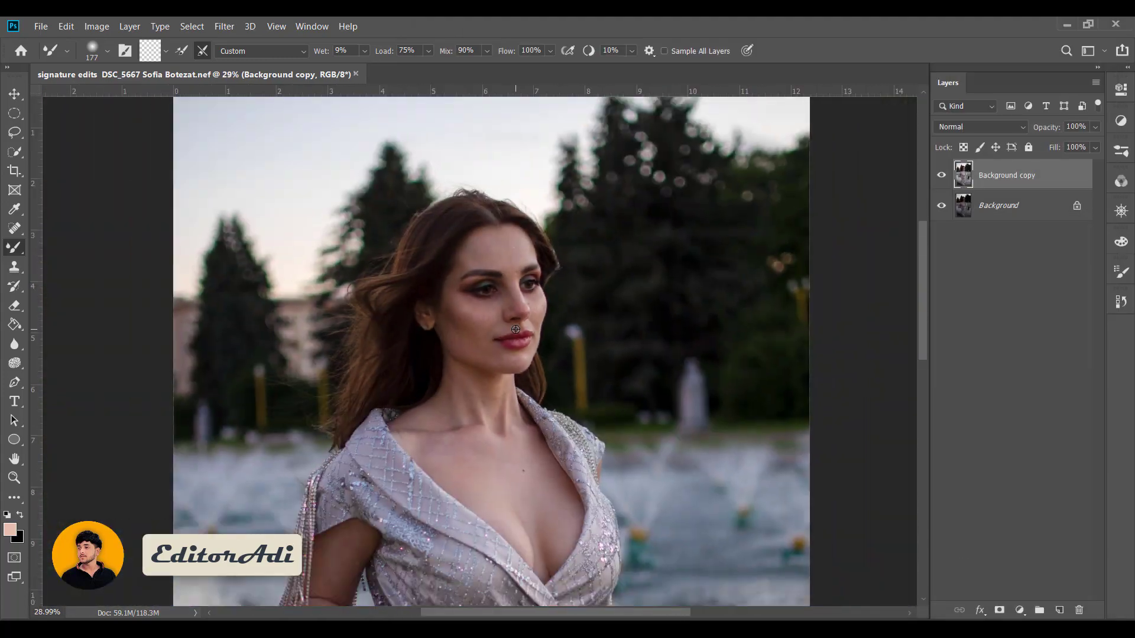
scroll(656, 314, down, 2)
scroll(613, 321, up, 1)
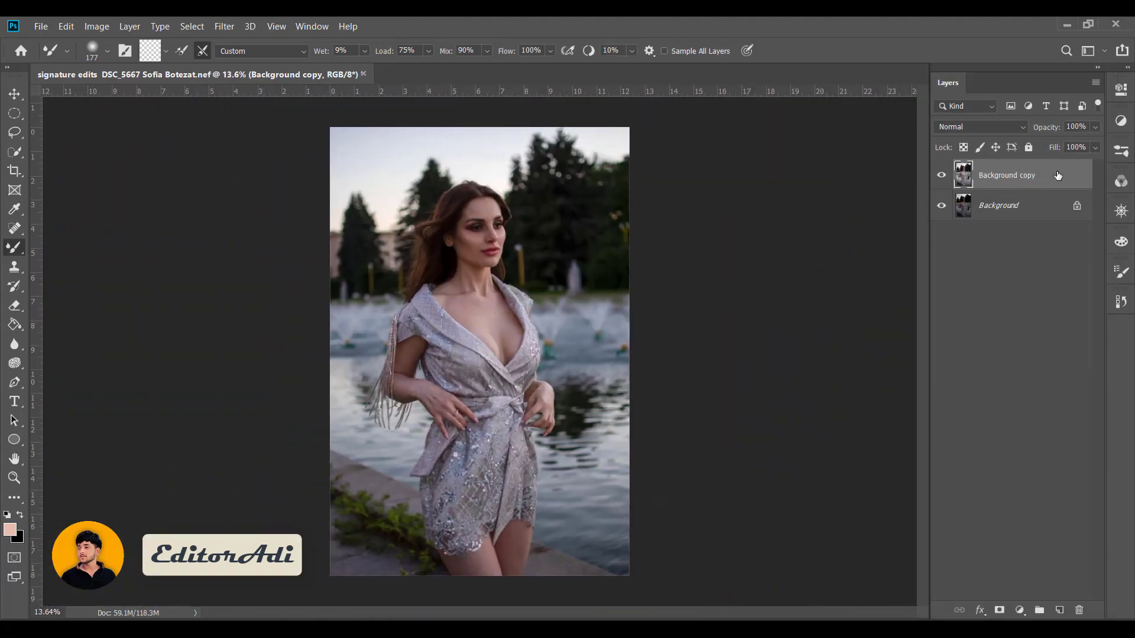
drag(1058, 175, 1031, 313)
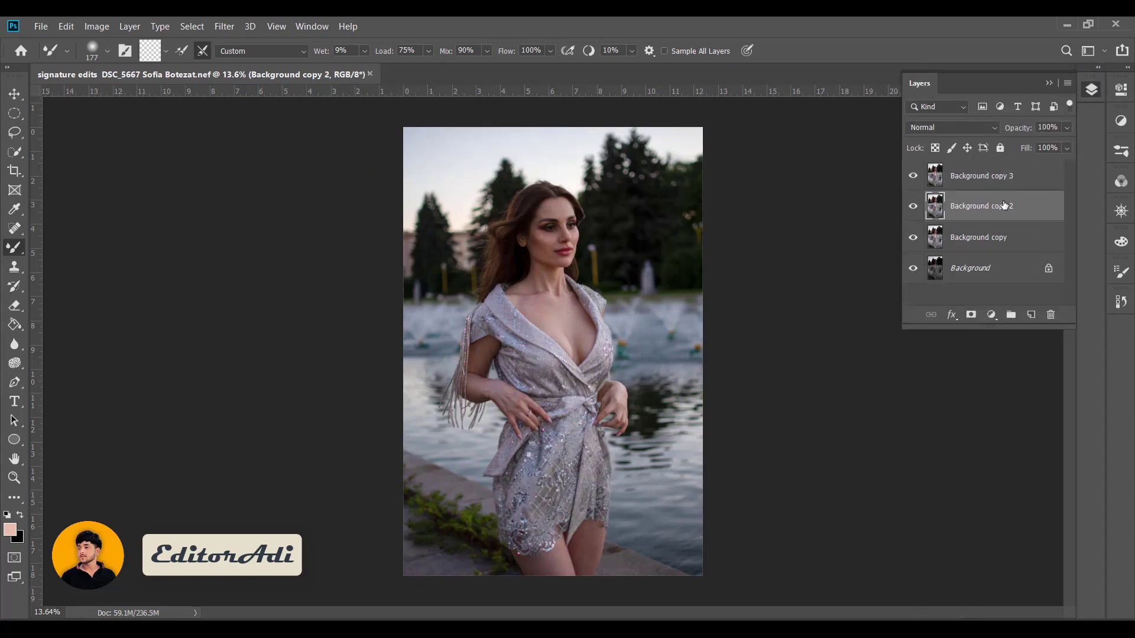
Apply a 3.8-pixel High Pass to Background copy 2, hide copy 3, and set Linear Light.
click(226, 26)
mouse_move(235, 306)
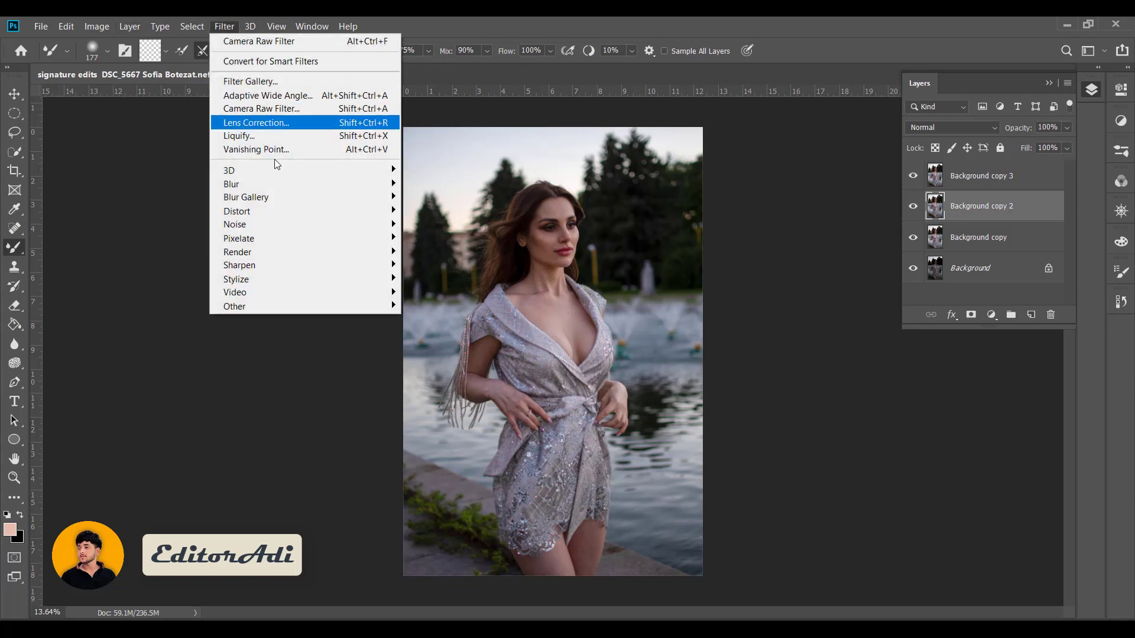
click(434, 319)
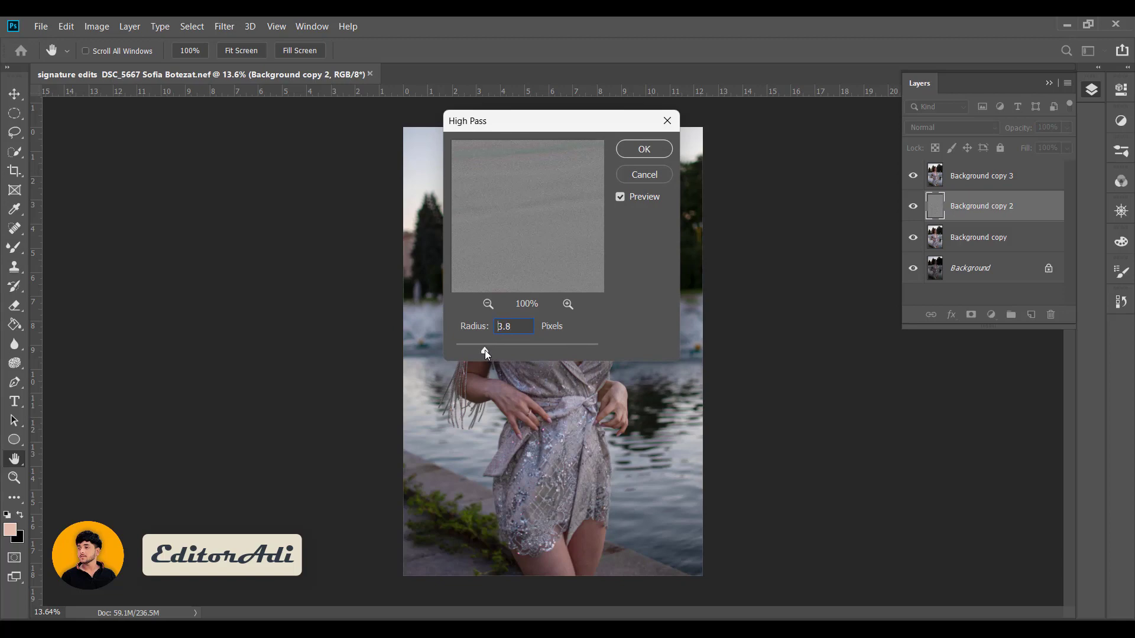
click(644, 149)
click(913, 175)
click(951, 127)
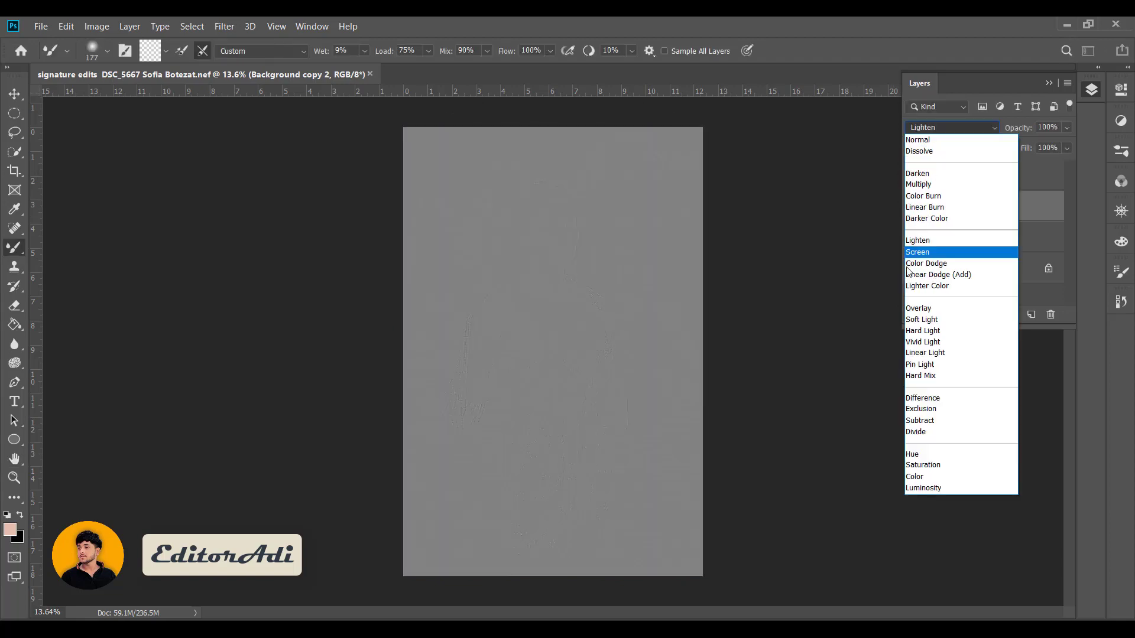
click(955, 353)
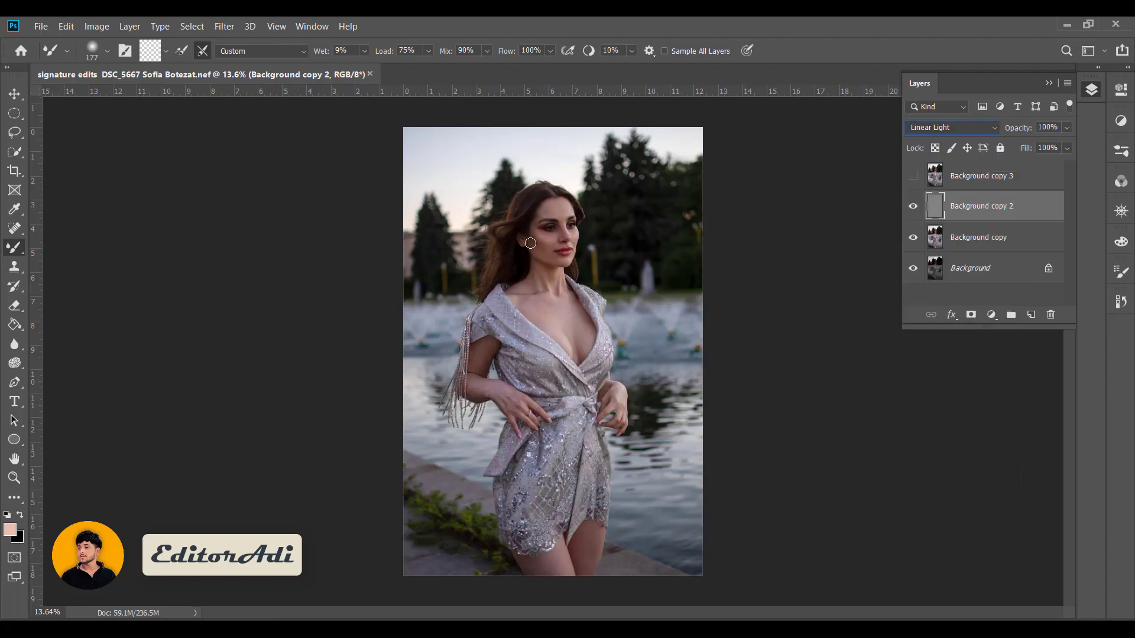
Fit the photo on screen and rename Background copy 2 to 'hp'.
click(14, 93)
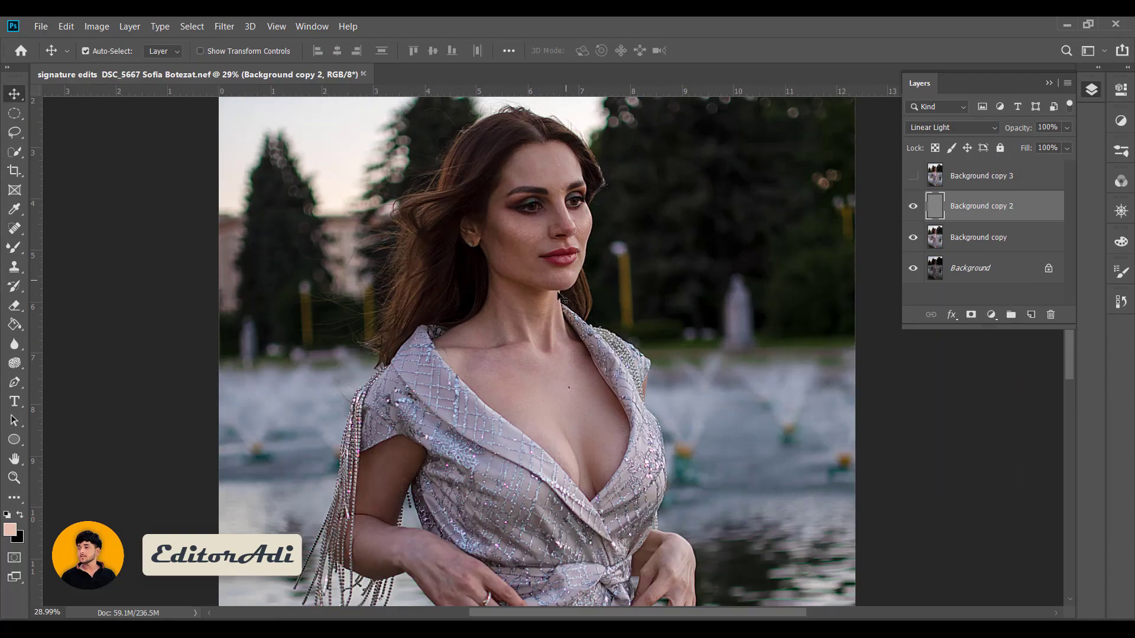
scroll(554, 288, up, 5)
key(ctrl+0)
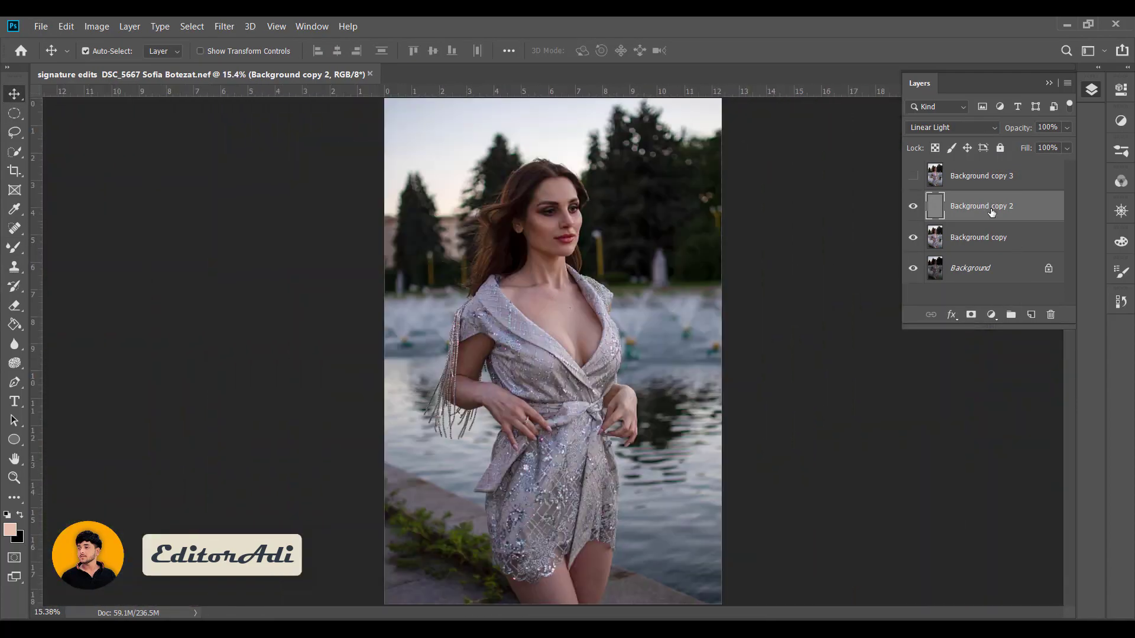
double_click(991, 208)
key(BackSpace)
text(hp)
key(Return)
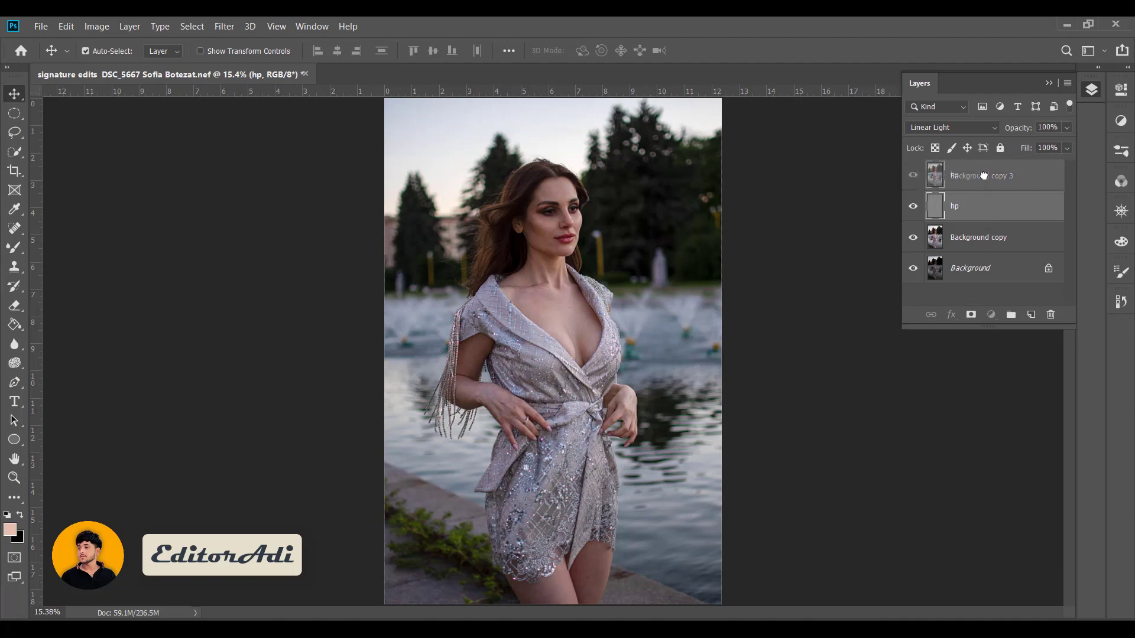
Move hp above Background copy 3, hide hp, and make copy 3 visible and active.
drag(978, 210, 980, 173)
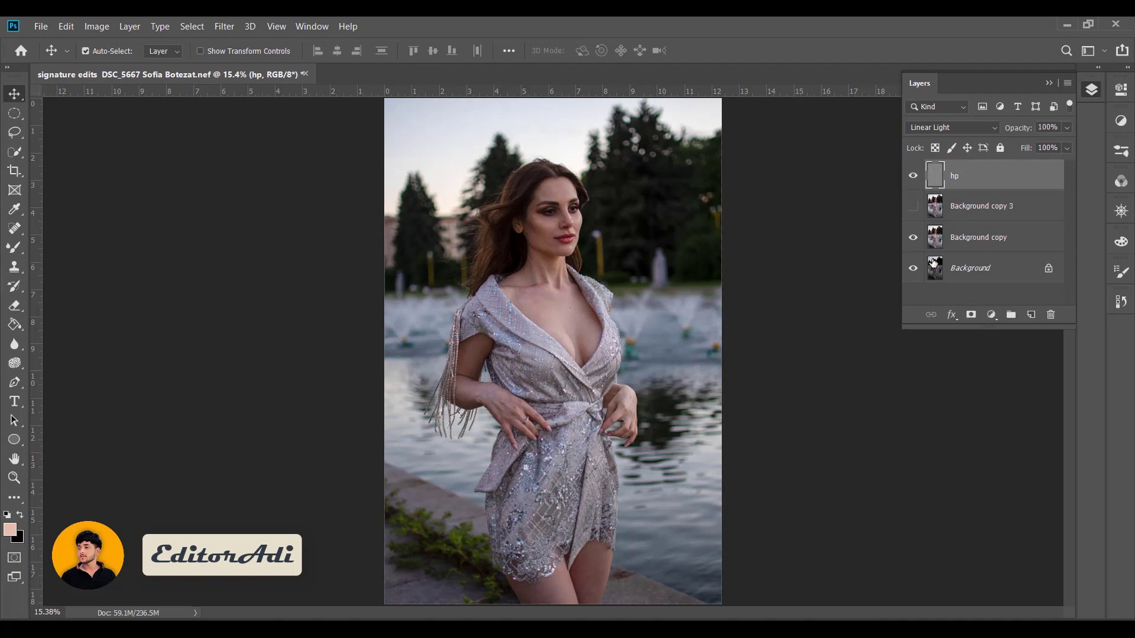
click(913, 176)
click(913, 207)
click(993, 208)
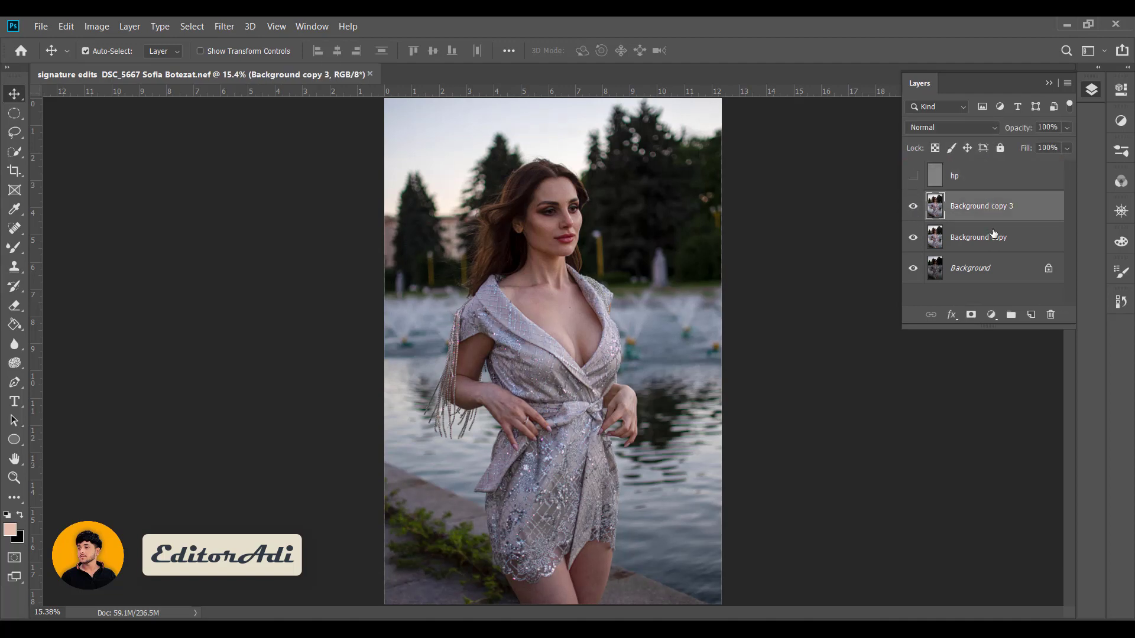
Try a Selective Color adjustment with Reds Black at -29, then delete it.
click(991, 315)
click(1037, 580)
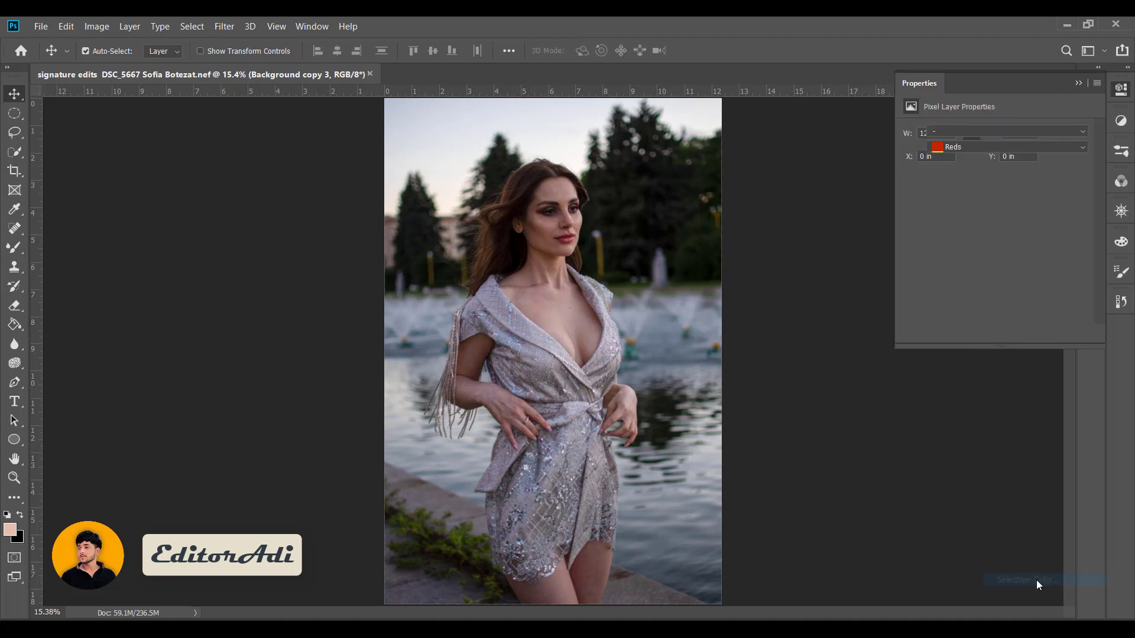
click(1020, 146)
click(970, 155)
drag(994, 265, 947, 258)
click(1079, 335)
click(522, 256)
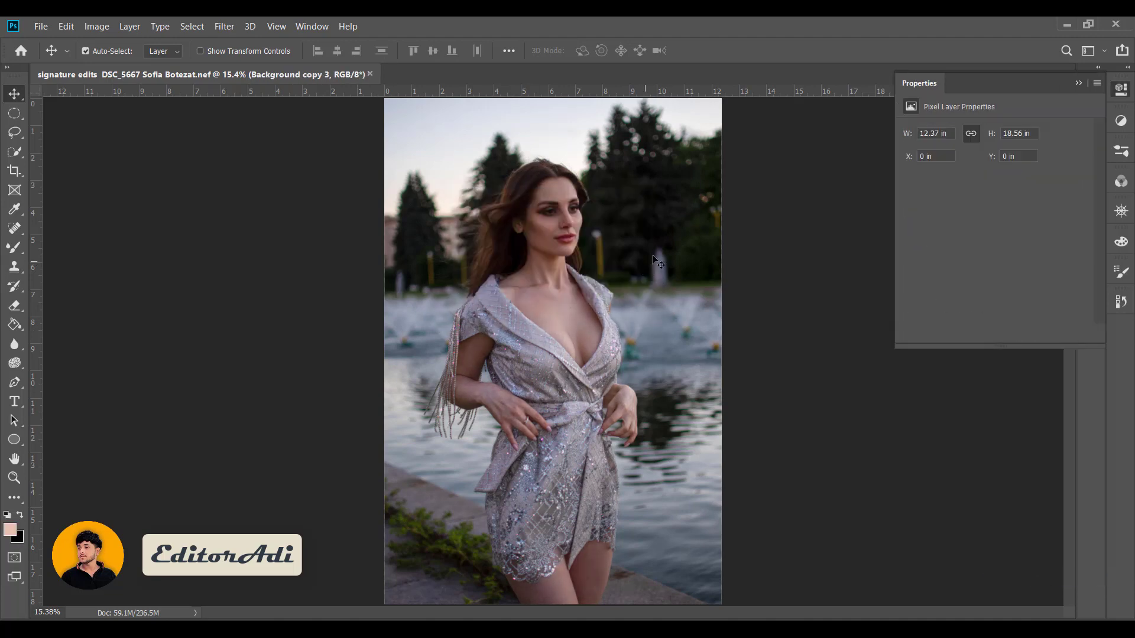
Show the Layers panel again and reselect Background copy 3.
scroll(564, 191, up, 3)
click(1091, 89)
click(1005, 240)
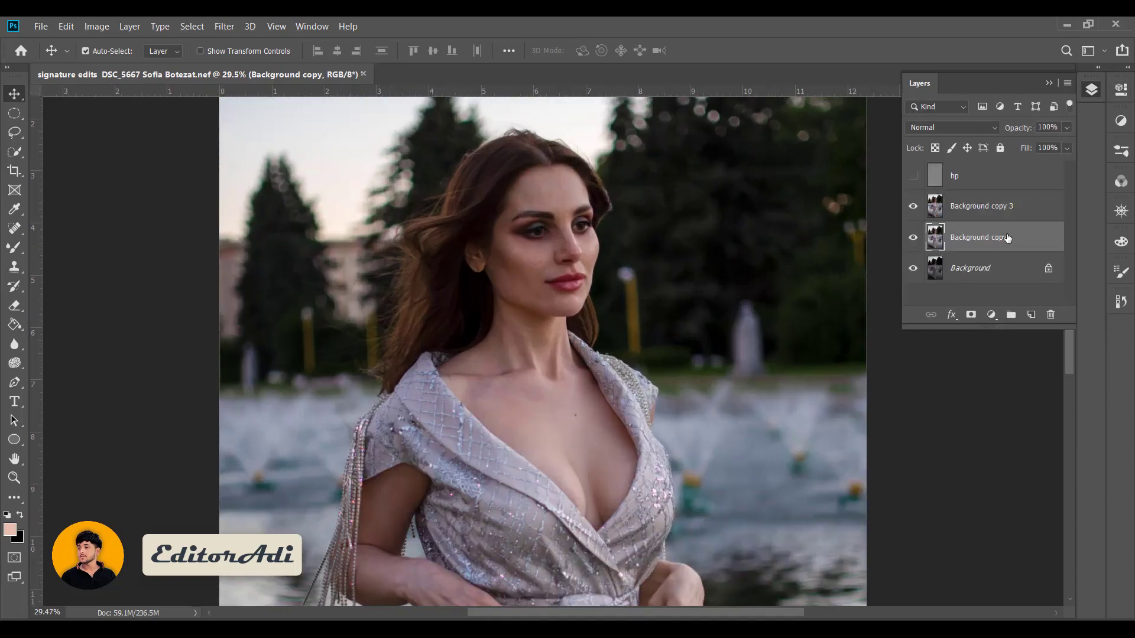
click(15, 152)
Quick-select the face, neck and chest, trimming out the right lapel fabric.
click(961, 207)
scroll(623, 217, up, 2)
scroll(623, 217, up, 1)
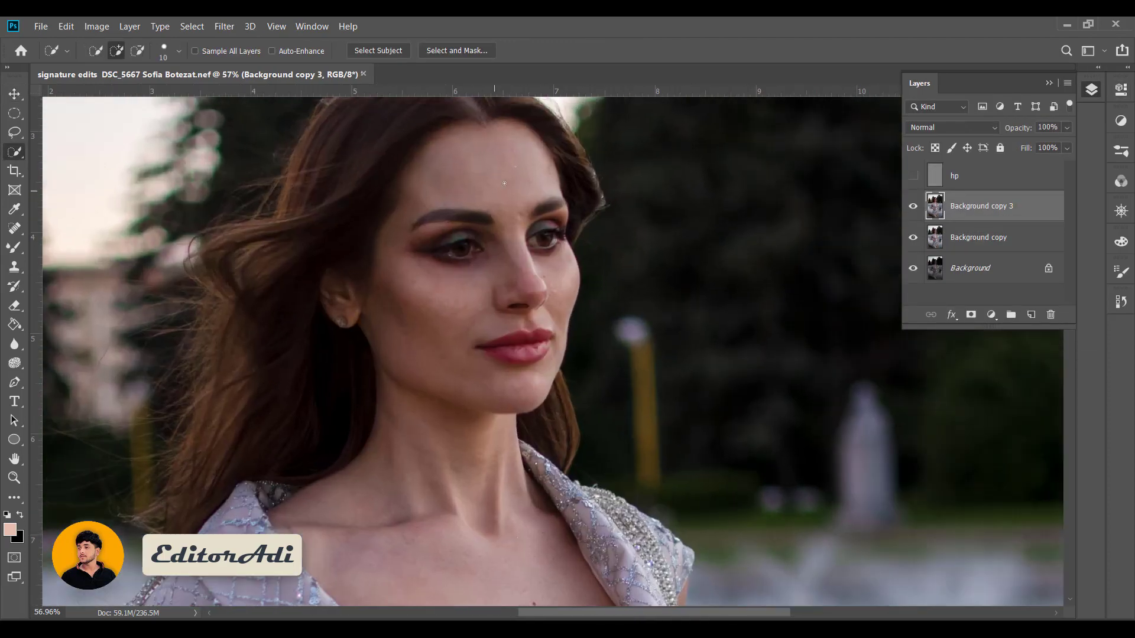
mouse_move(503, 153)
mouse_down()
mouse_move(402, 249)
mouse_move(439, 377)
mouse_move(548, 227)
mouse_up()
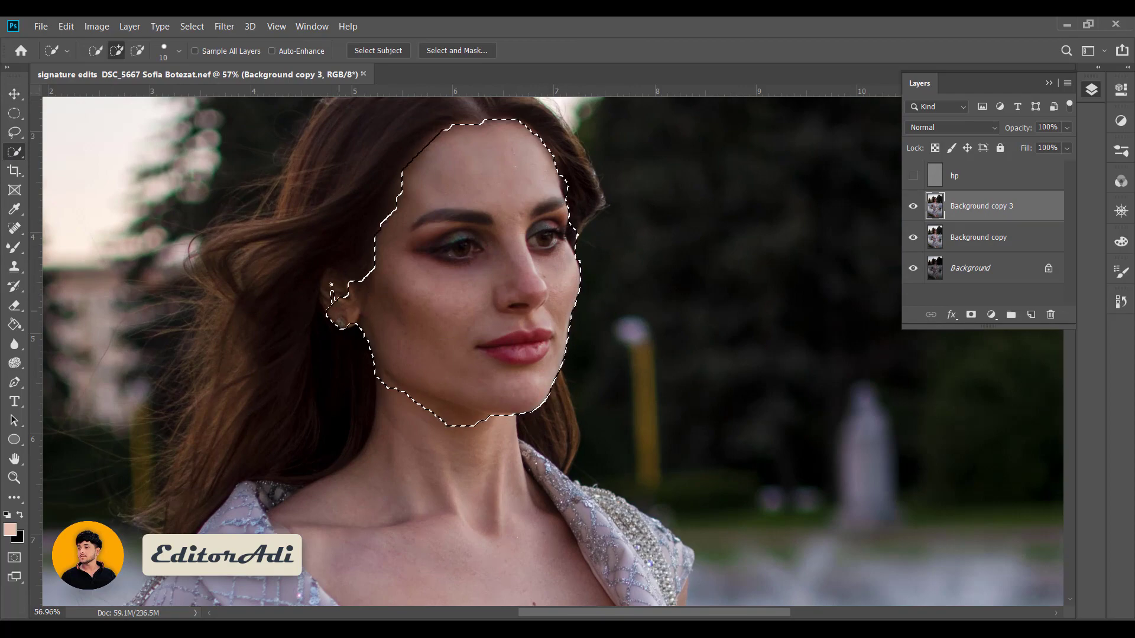
scroll(532, 353, down, 3)
drag(531, 353, 533, 401)
scroll(533, 401, down, 2)
scroll(533, 401, down, 1)
drag(650, 340, 689, 289)
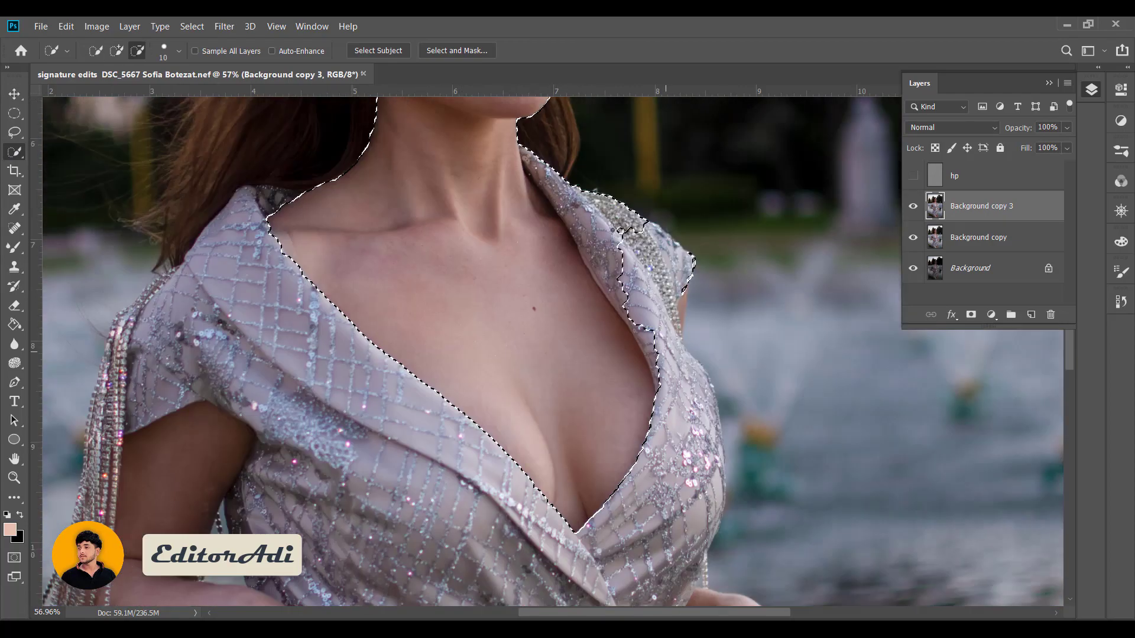
drag(566, 181, 652, 355)
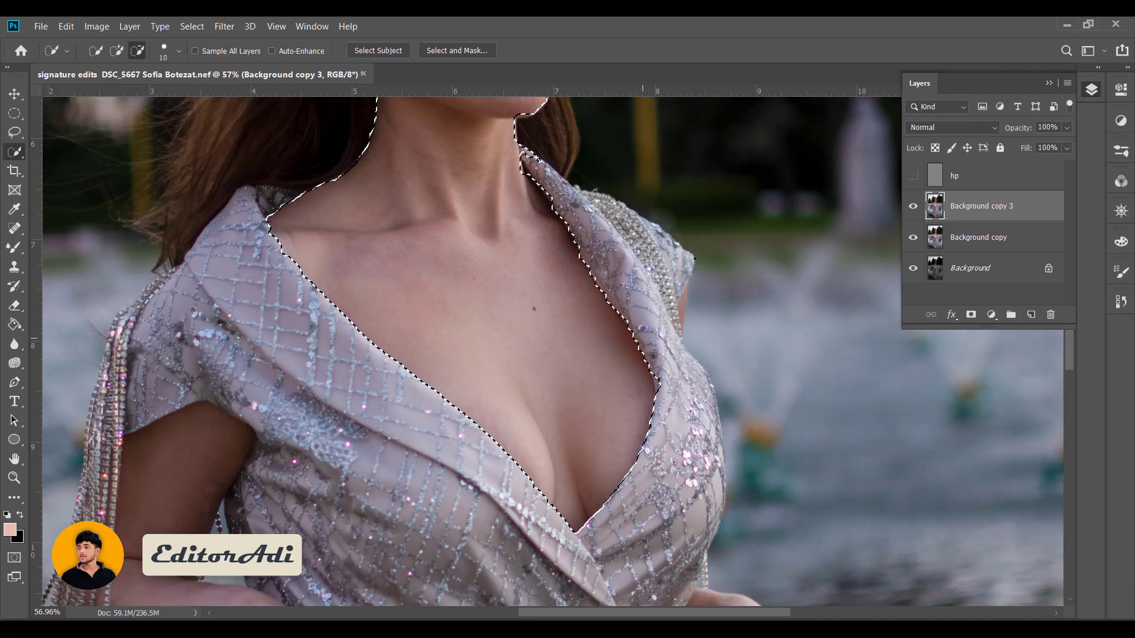
Extend the skin selection down the arm to the hand and little finger, excluding the bow.
scroll(237, 354, down, 2)
scroll(236, 354, down, 2)
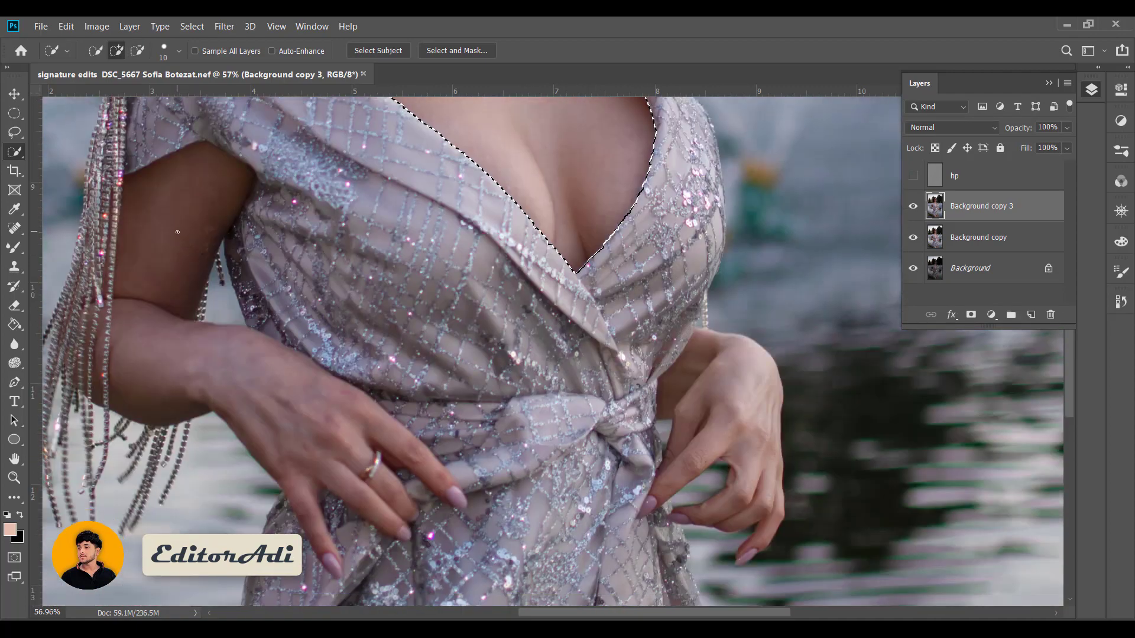
mouse_move(159, 249)
mouse_down()
mouse_move(212, 392)
mouse_move(378, 472)
mouse_up()
mouse_move(227, 313)
mouse_down()
mouse_move(253, 207)
mouse_move(308, 346)
mouse_up()
scroll(376, 390, down, 5)
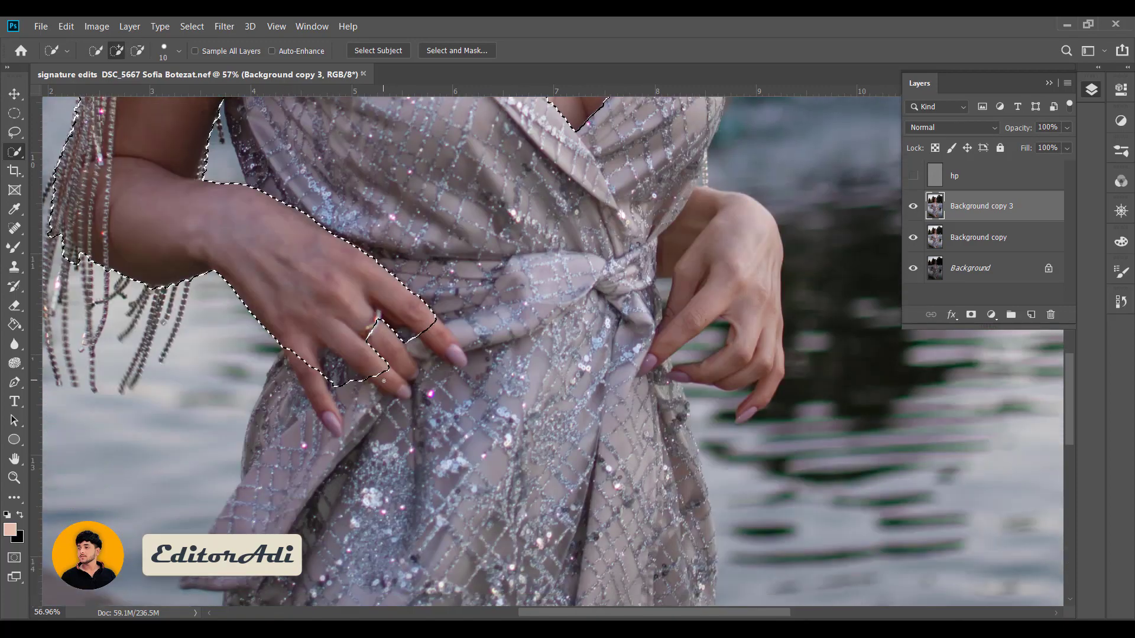
mouse_move(426, 314)
mouse_down()
mouse_move(475, 354)
mouse_move(412, 360)
mouse_move(406, 381)
mouse_up()
alt+click(472, 319)
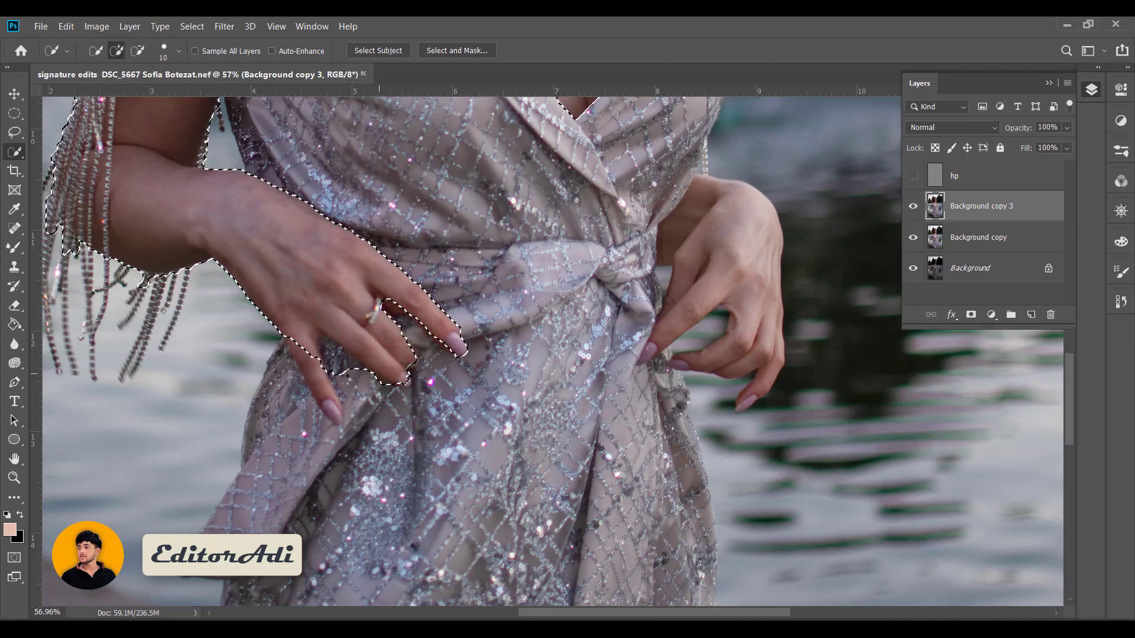
drag(317, 345, 335, 421)
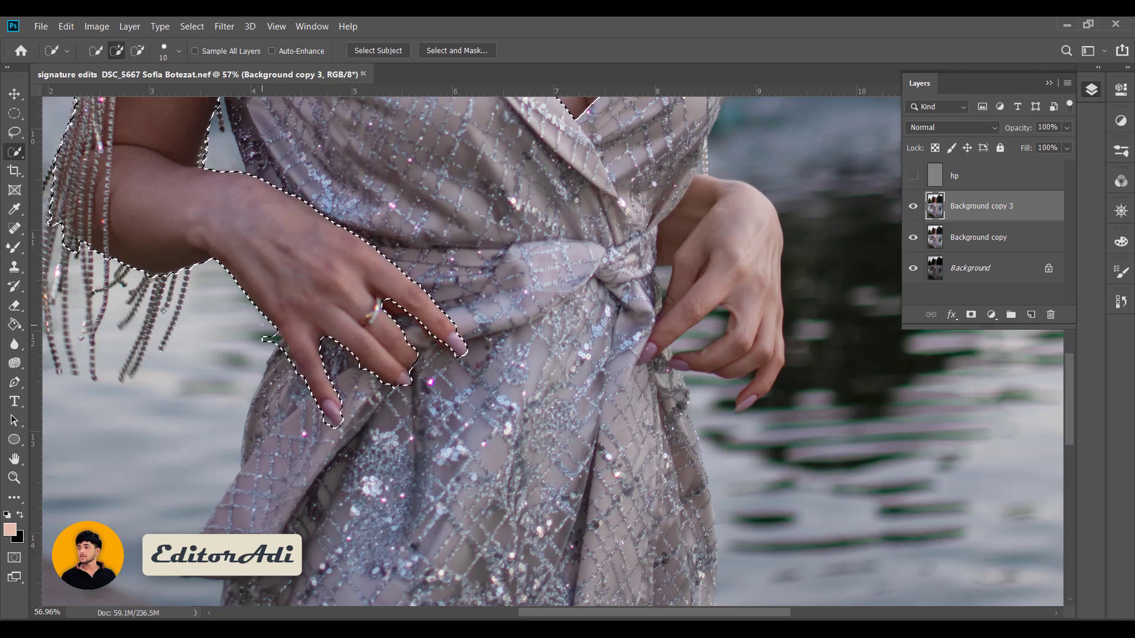
Subtract the background gaps between the right-hand fingers from the selection.
scroll(262, 354, up, 2)
key(alt)
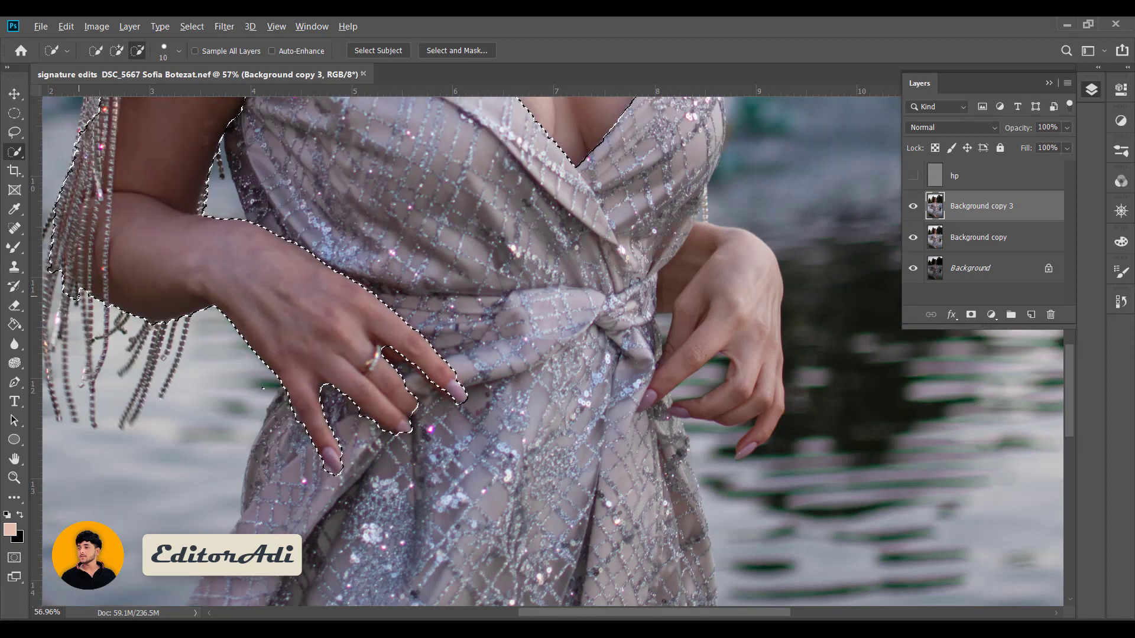
scroll(122, 265, up, 3)
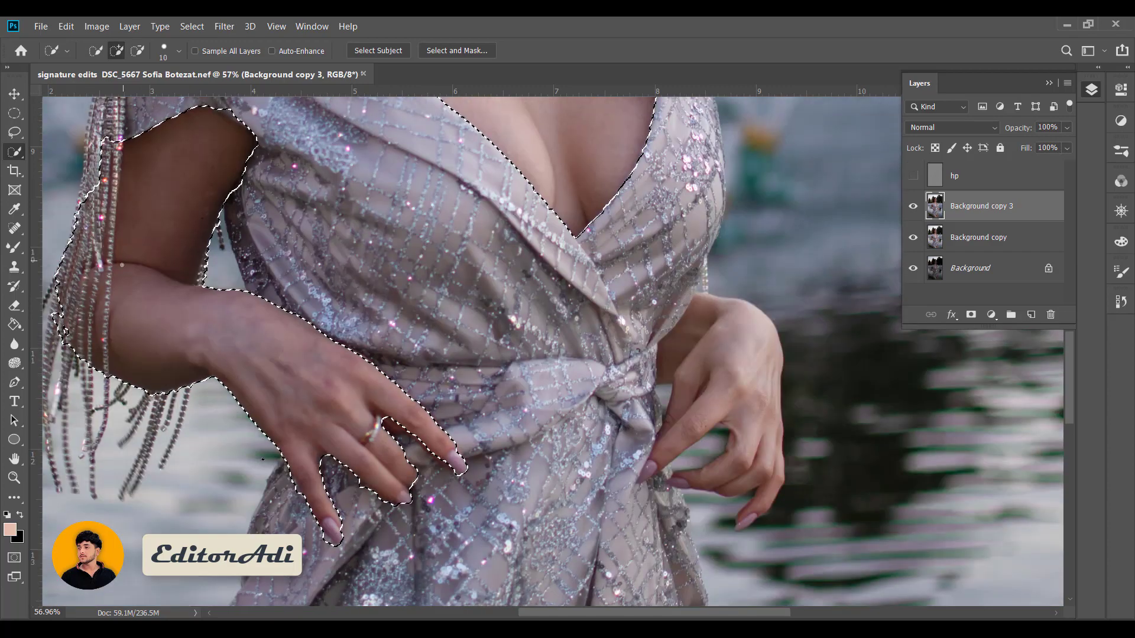
scroll(122, 265, down, 1)
drag(757, 355, 709, 367)
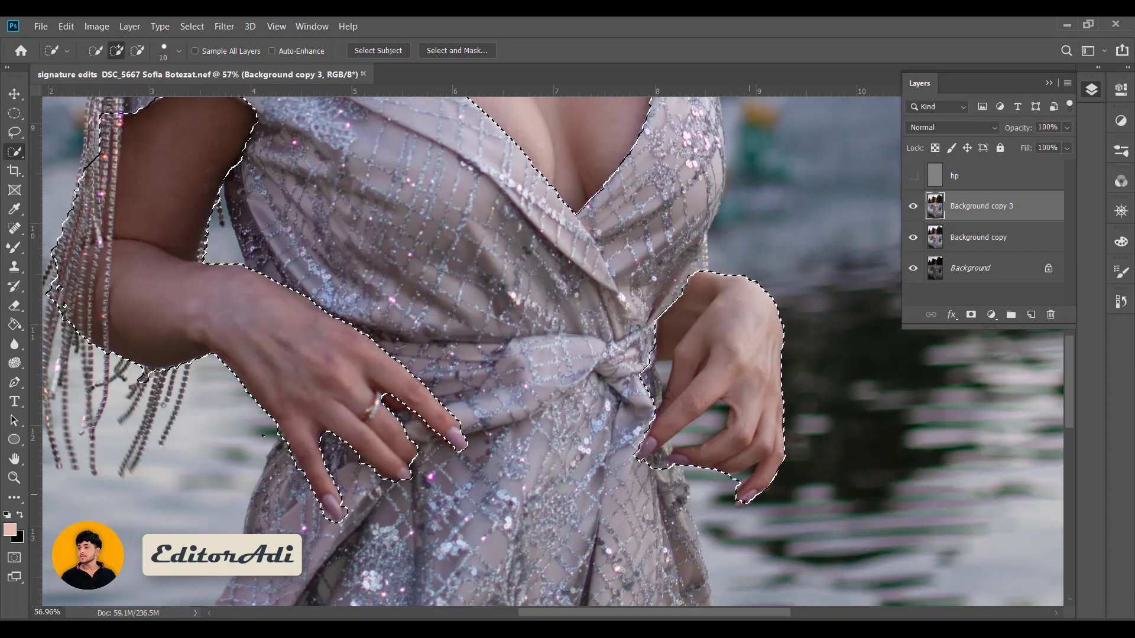
alt+click(664, 453)
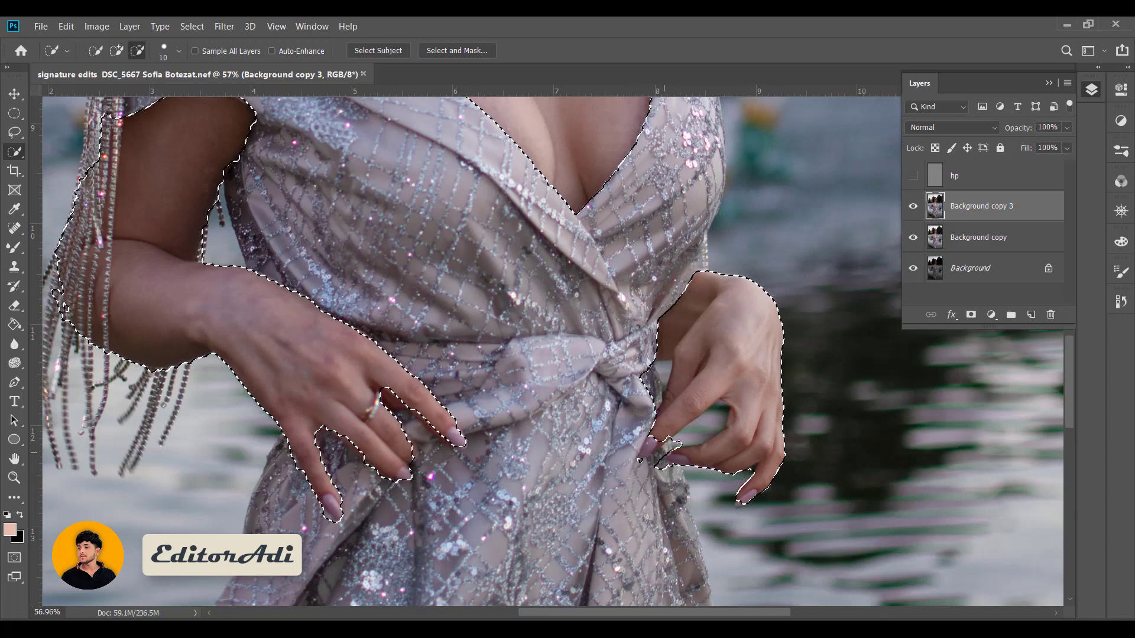
mouse_move(668, 440)
mouse_down()
mouse_move(727, 414)
mouse_move(664, 367)
mouse_up()
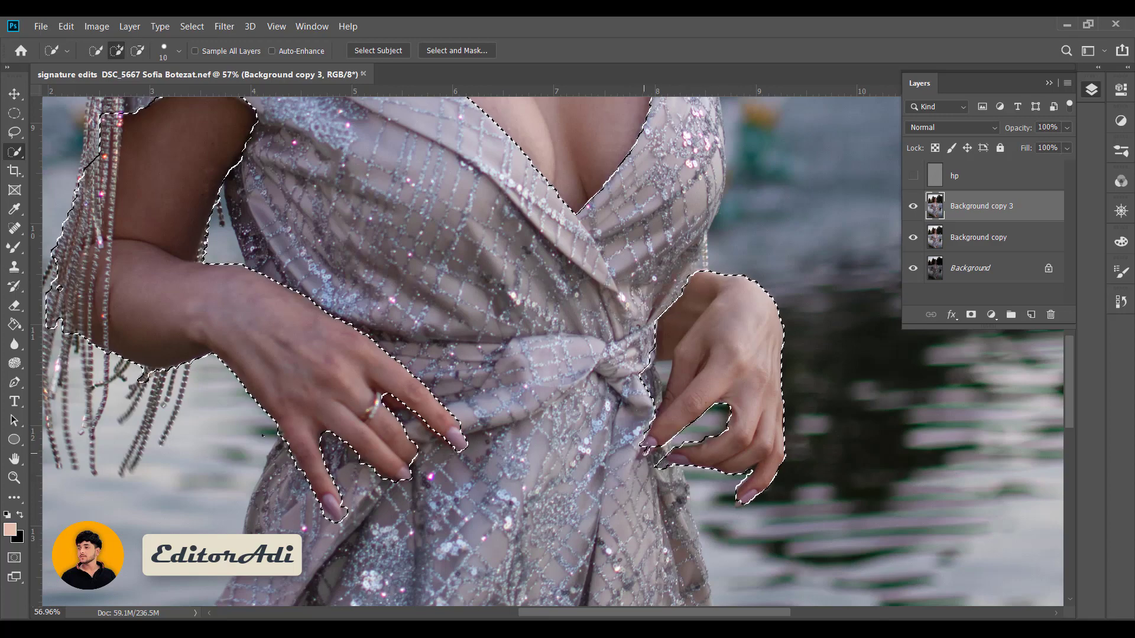
Add both thighs to the skin selection.
scroll(475, 270, up, 3)
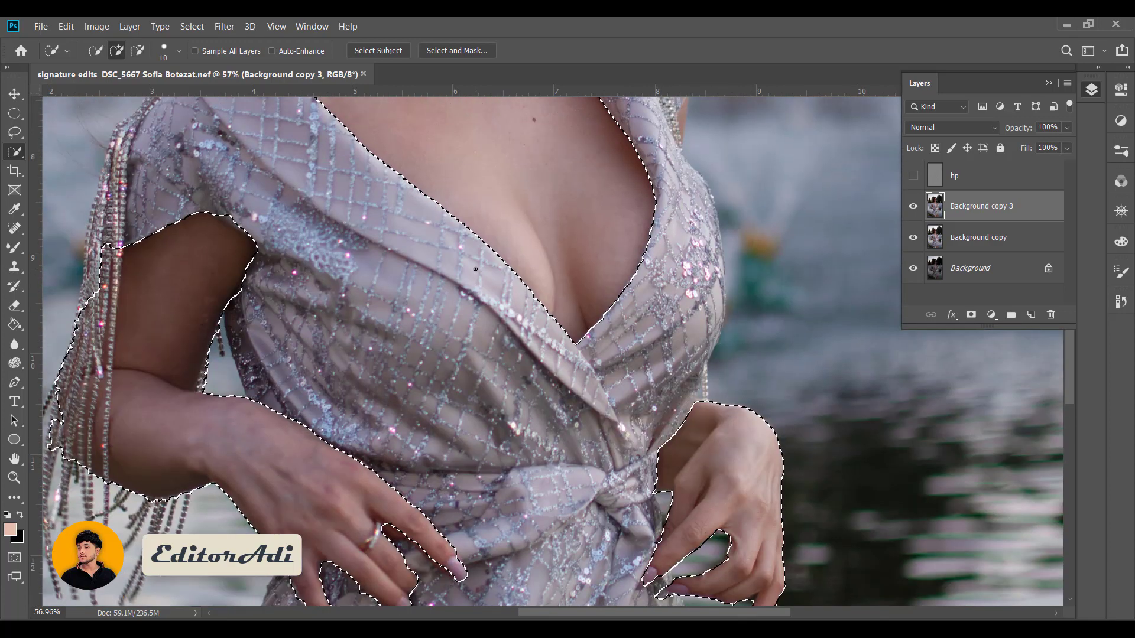
scroll(475, 270, up, 3)
scroll(475, 270, up, 3)
scroll(475, 270, down, 3)
scroll(474, 270, down, 3)
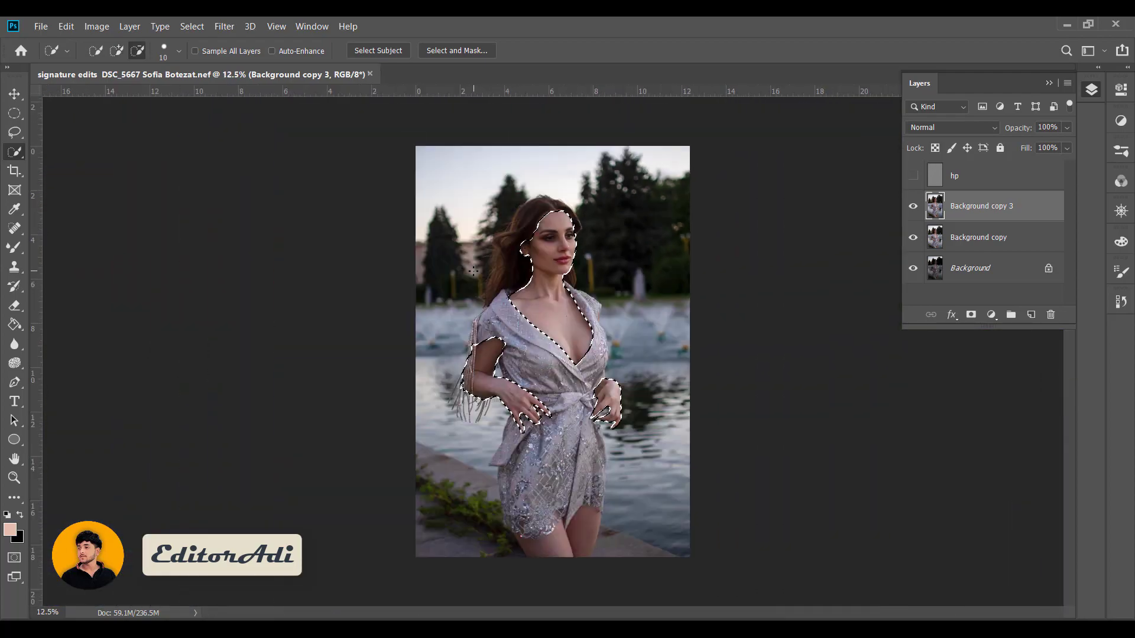
scroll(572, 503, up, 3)
scroll(591, 532, up, 3)
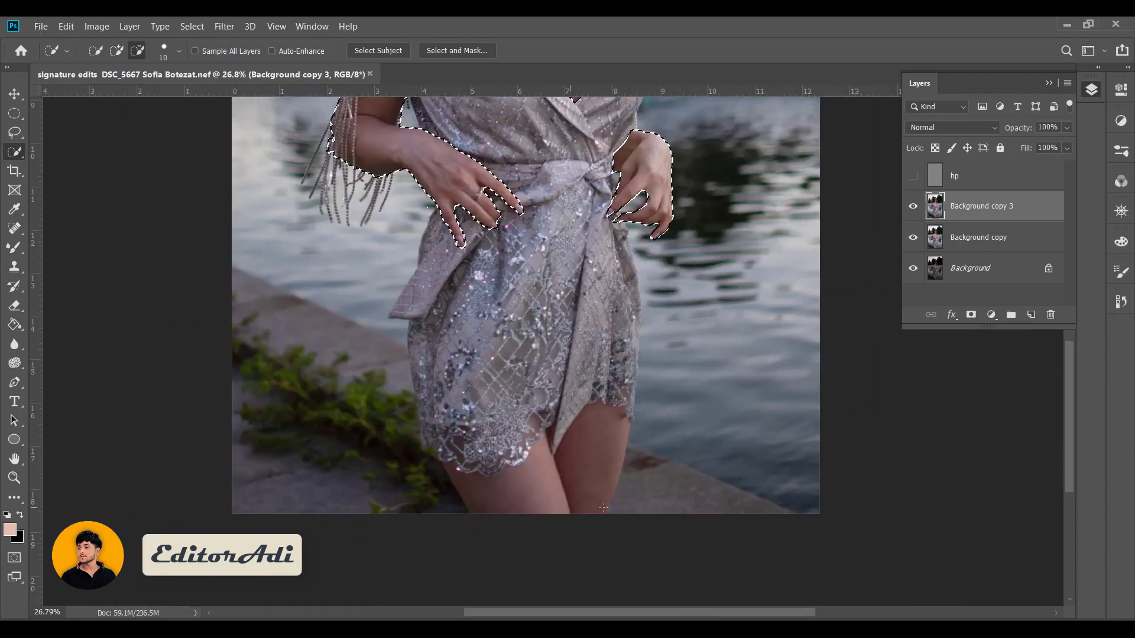
scroll(591, 532, up, 3)
mouse_move(591, 266)
mouse_down()
mouse_move(569, 354)
mouse_move(384, 409)
mouse_up()
scroll(384, 409, up, 1)
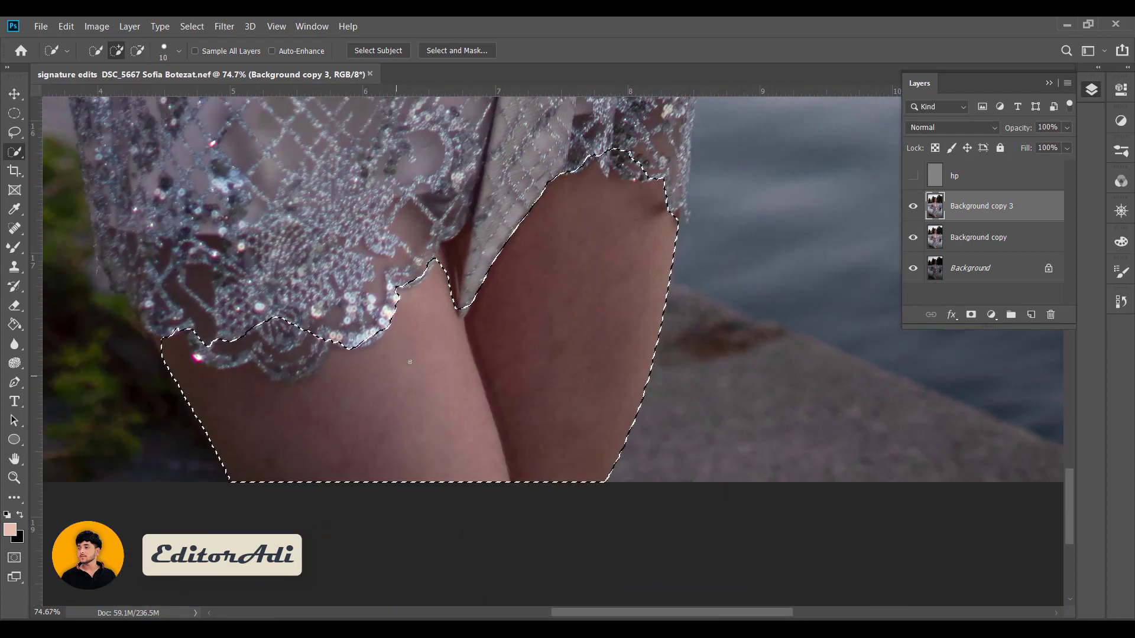
scroll(384, 409, up, 1)
scroll(385, 409, up, 1)
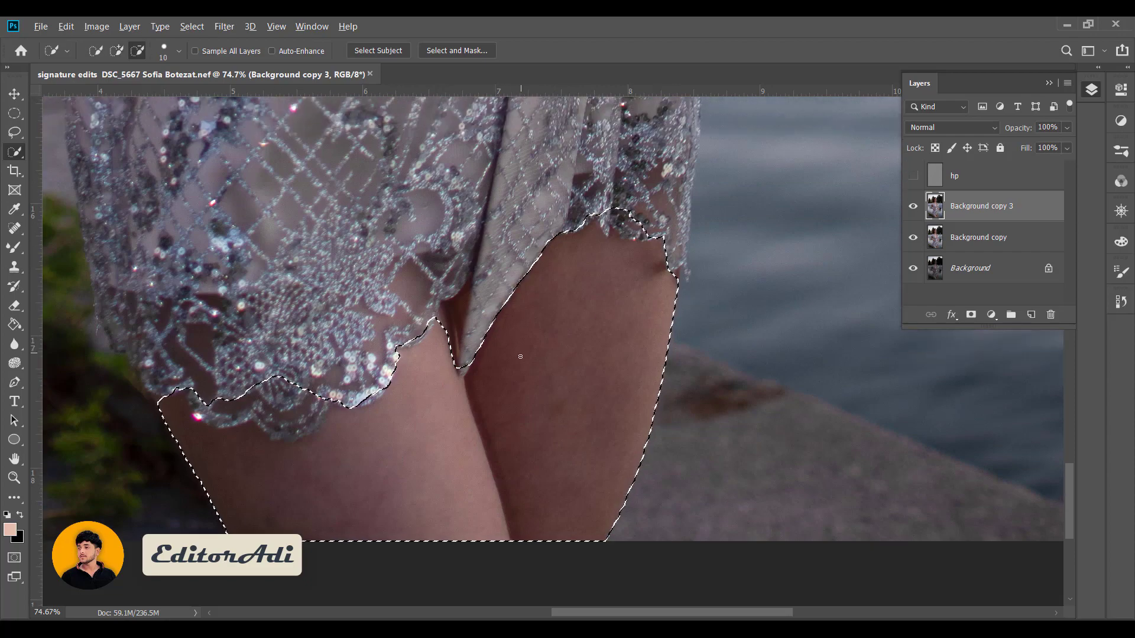
scroll(552, 352, down, 3)
scroll(552, 351, down, 2)
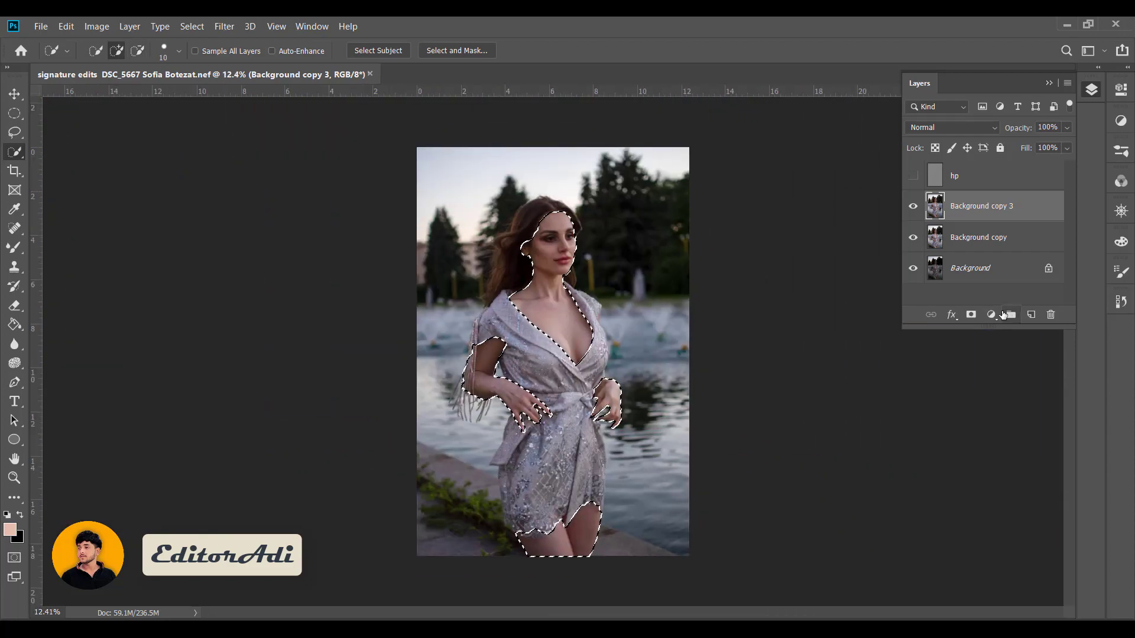
click(991, 315)
Add a skin-masked Selective Color with Reds Black -58% and Yellows Black reduced.
click(1017, 579)
click(974, 146)
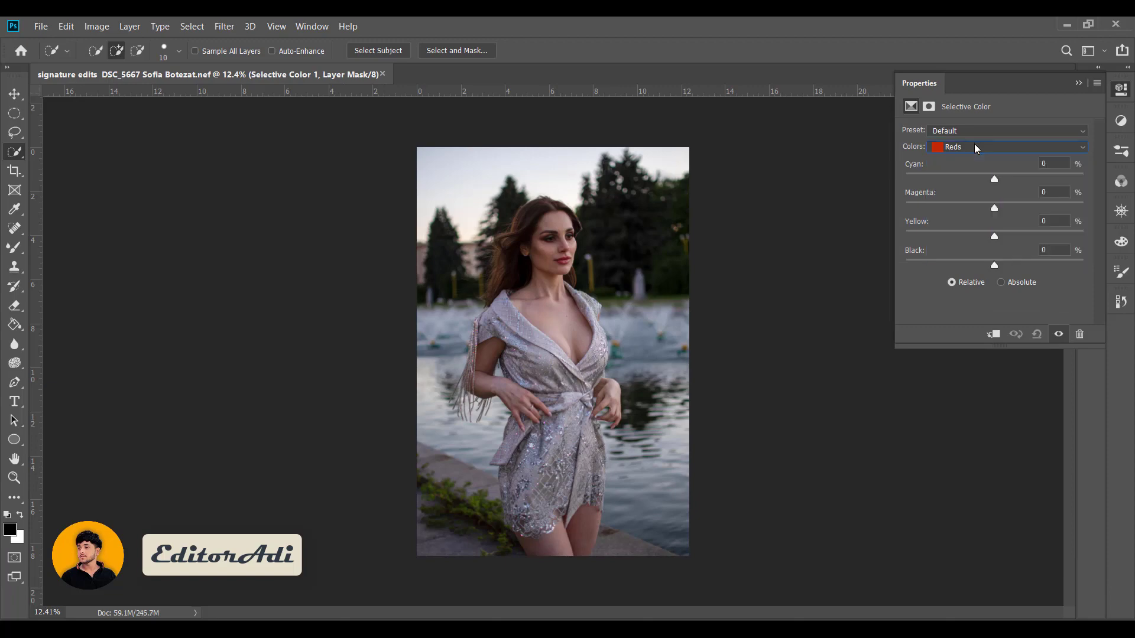
click(969, 156)
drag(994, 265, 943, 265)
click(974, 147)
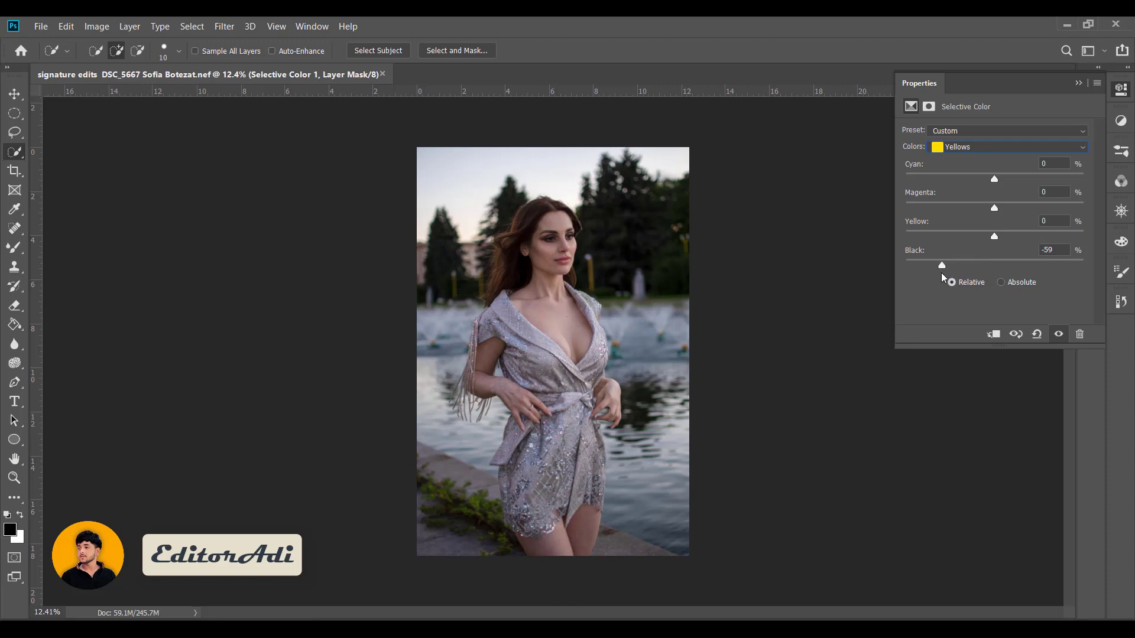
drag(945, 271, 931, 273)
click(1078, 85)
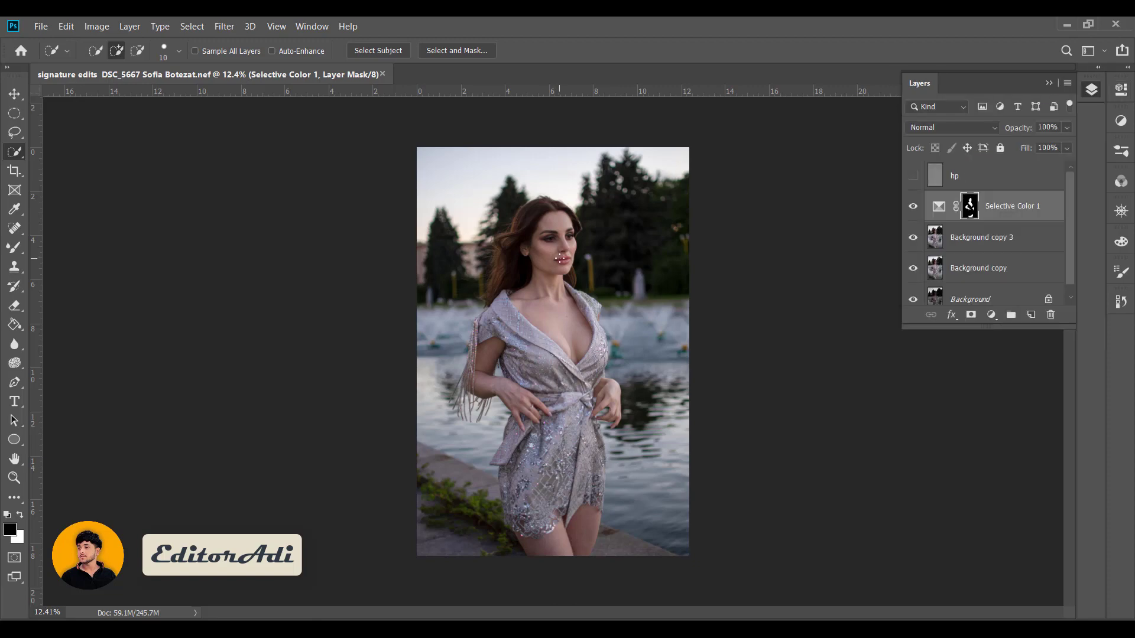
Choose the Brush tool with white as the foreground colour.
scroll(559, 258, up, 3)
scroll(559, 257, up, 3)
scroll(559, 257, up, 3)
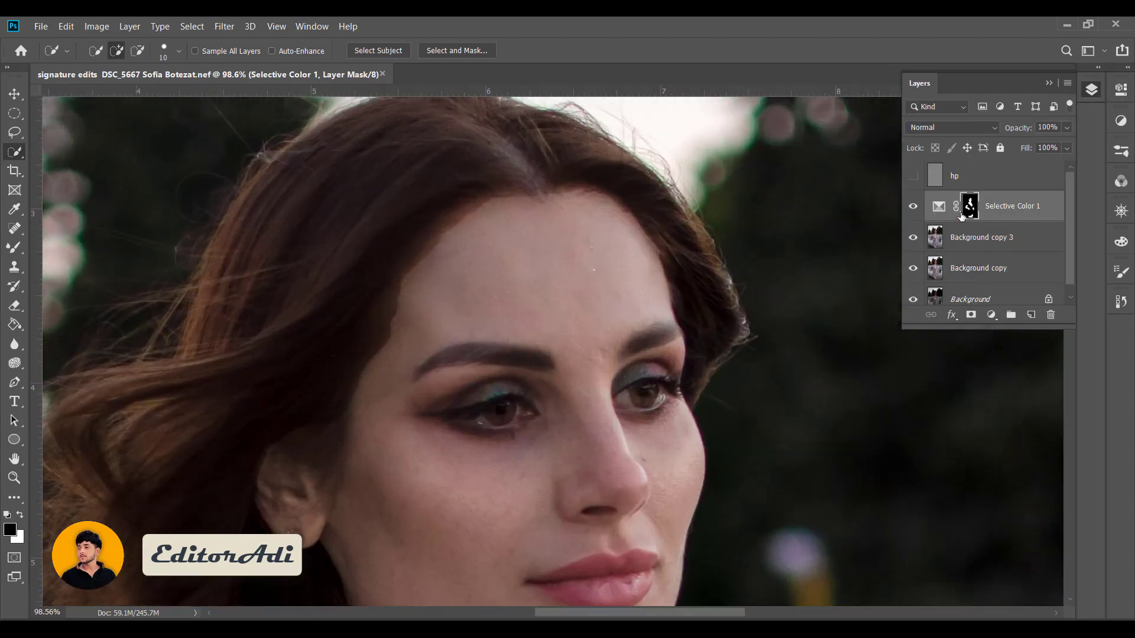
click(14, 247)
click(65, 244)
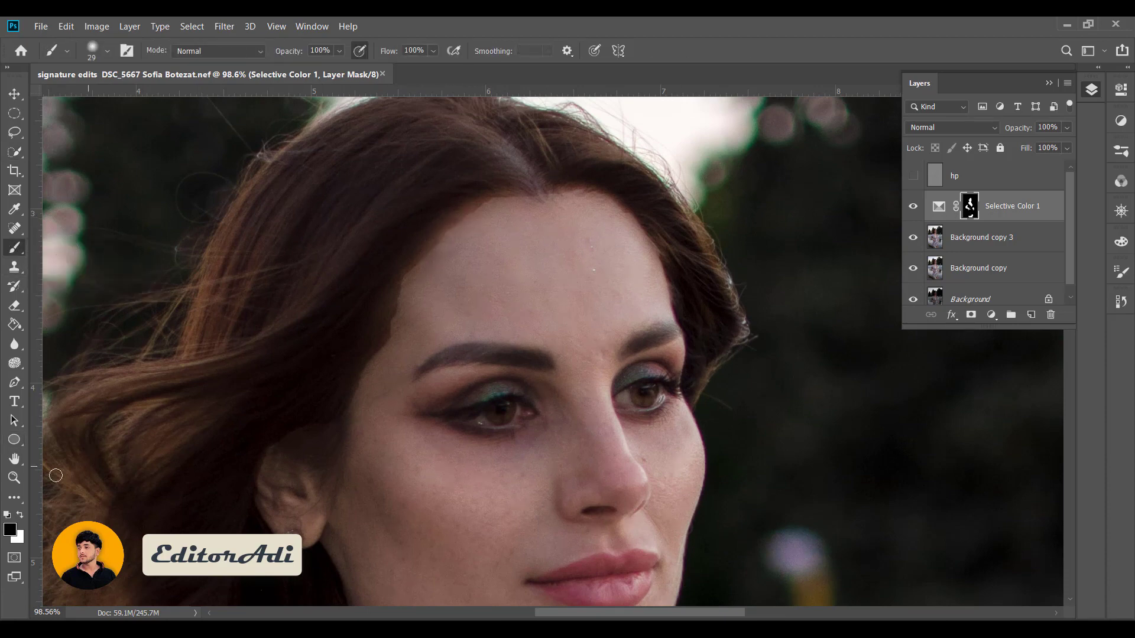
click(20, 514)
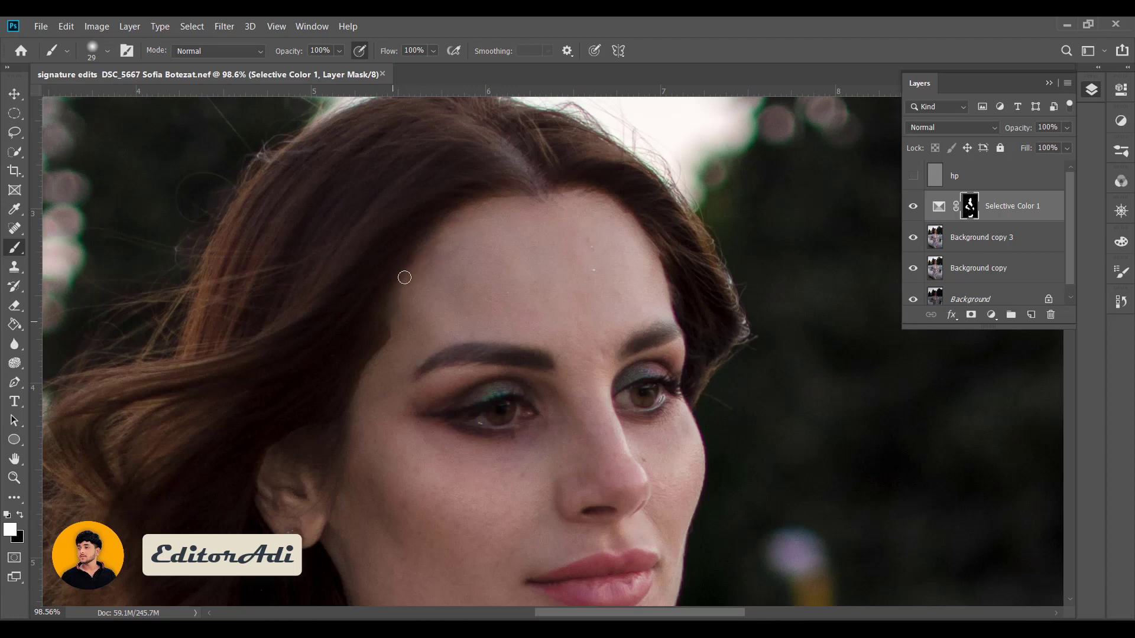
Inspect the mask up close and enlarge the brush to size 84.
scroll(385, 266, down, 3)
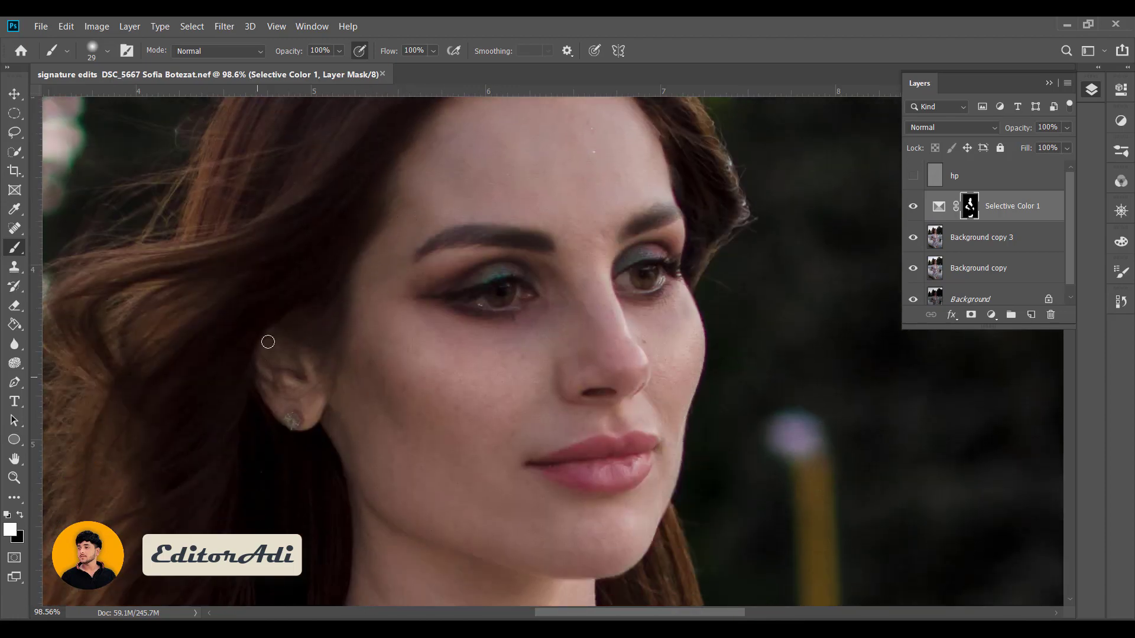
scroll(414, 284, up, 1)
scroll(456, 254, up, 2)
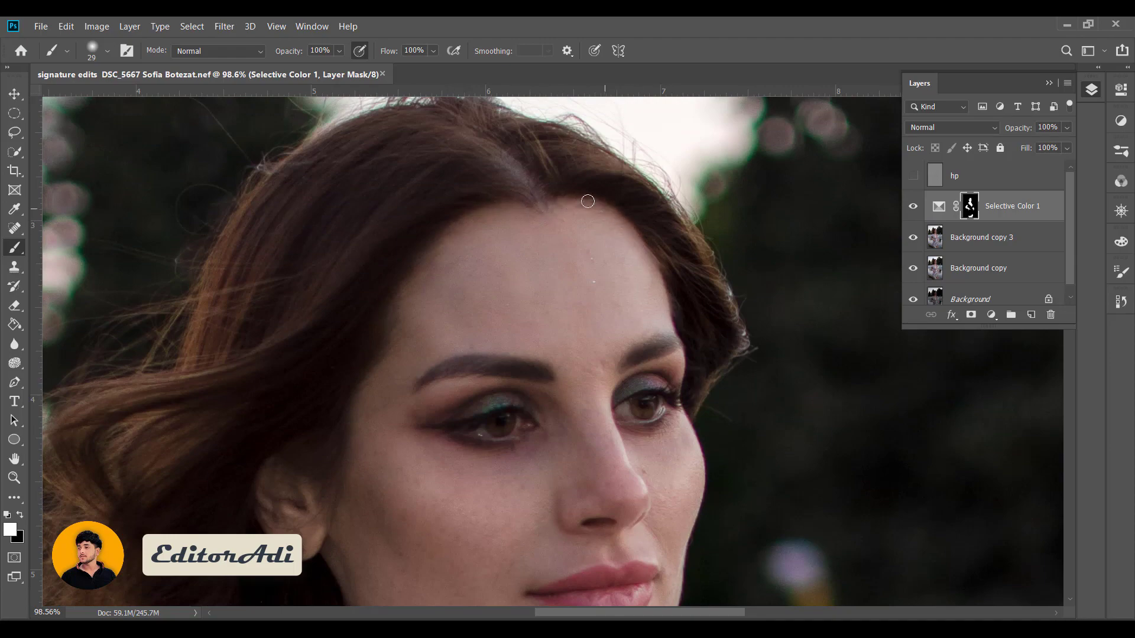
scroll(440, 265, down, 5)
scroll(400, 380, up, 4)
scroll(321, 227, up, 2)
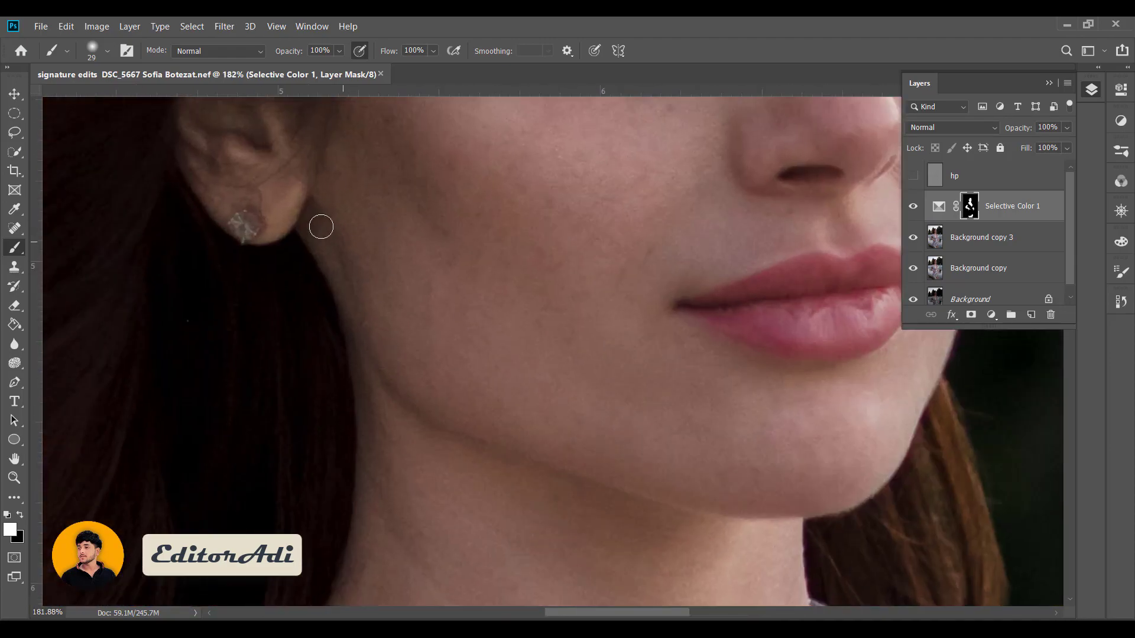
scroll(351, 335, down, 3)
scroll(341, 422, down, 2)
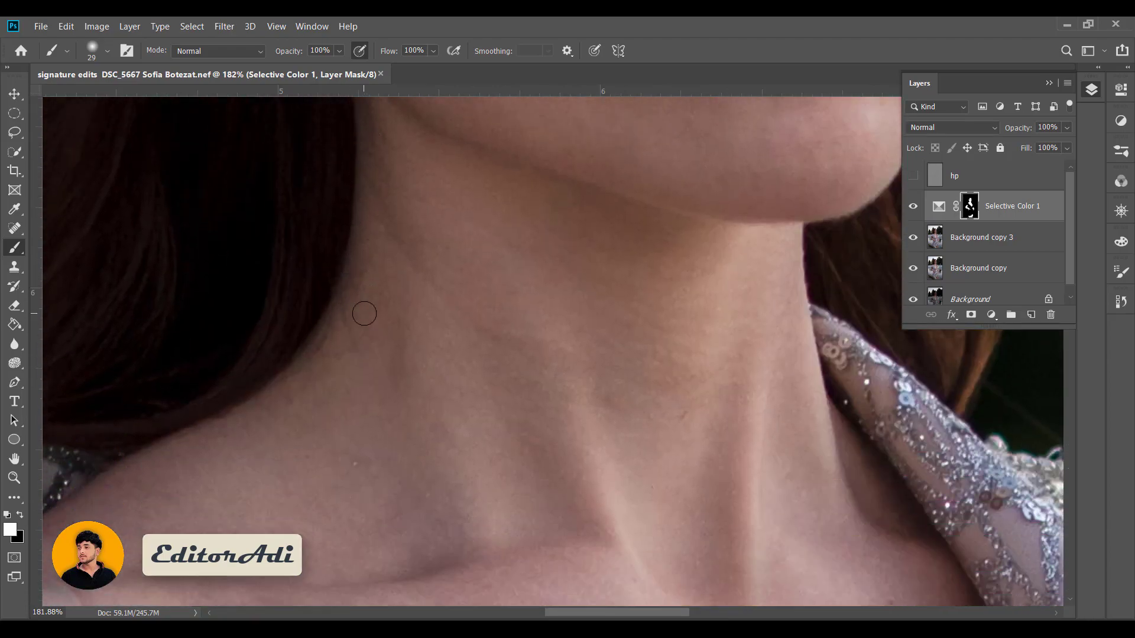
scroll(66, 491, down, 3)
scroll(119, 493, down, 1)
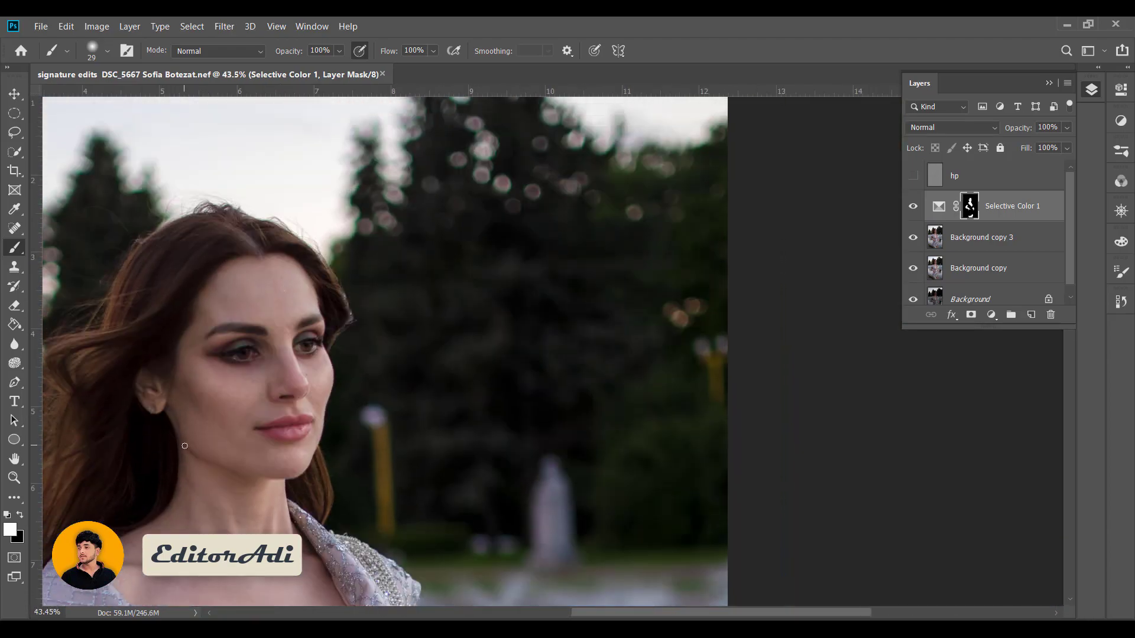
scroll(159, 494, down, 1)
scroll(195, 473, up, 1)
scroll(254, 443, up, 2)
scroll(319, 408, up, 3)
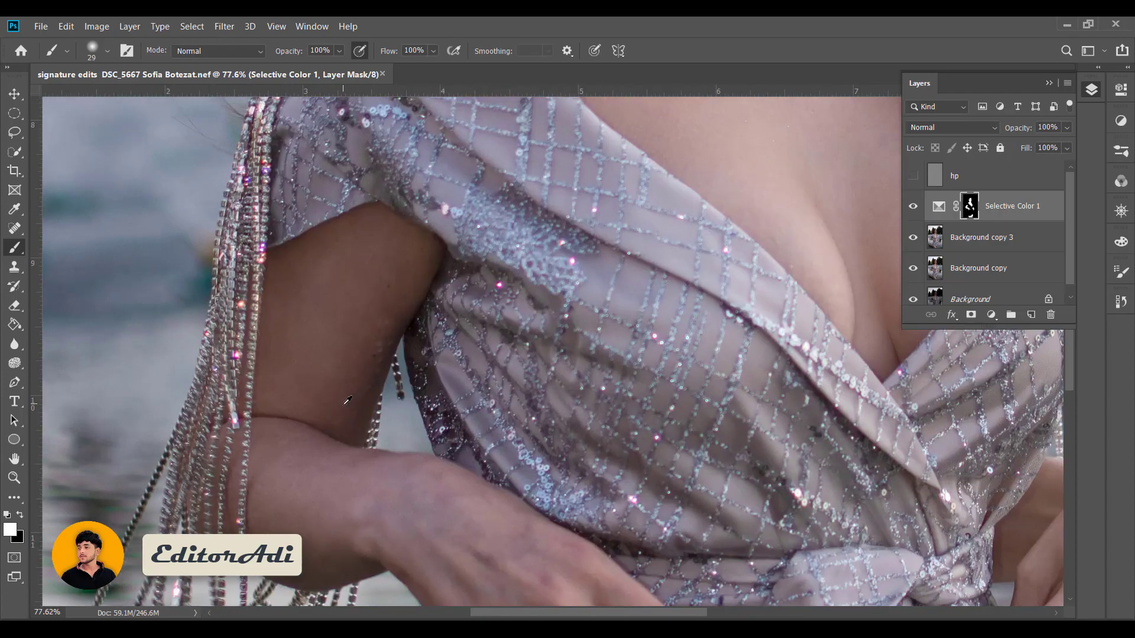
scroll(379, 376, up, 1)
scroll(379, 376, up, 1)
scroll(435, 195, down, 1)
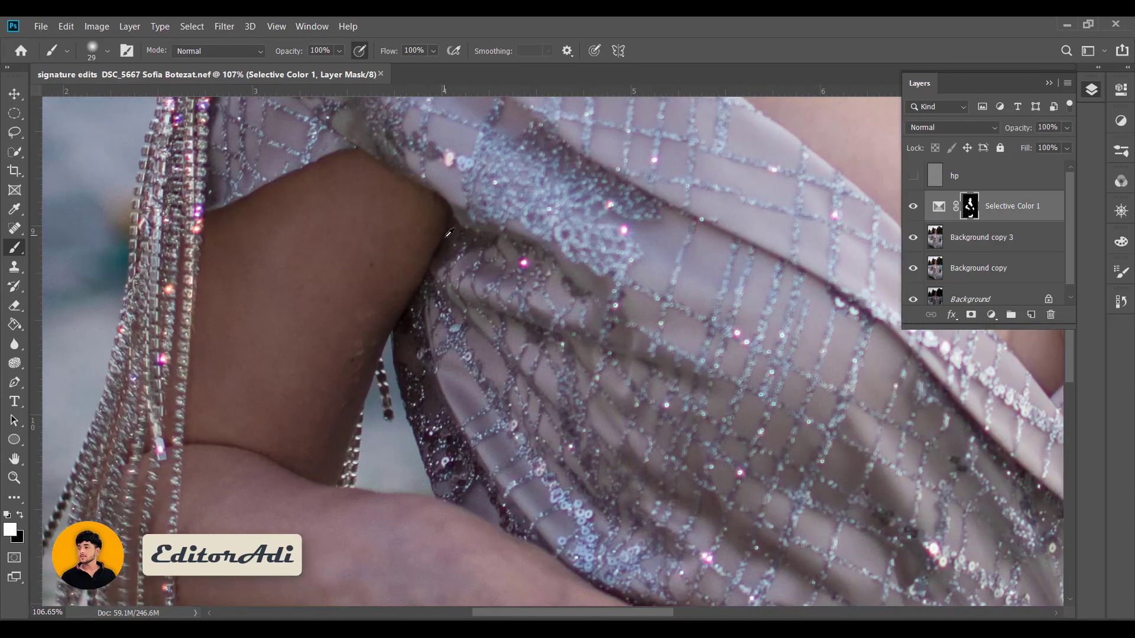
scroll(760, 460, down, 2)
scroll(591, 437, down, 3)
scroll(473, 414, up, 2)
scroll(417, 407, up, 2)
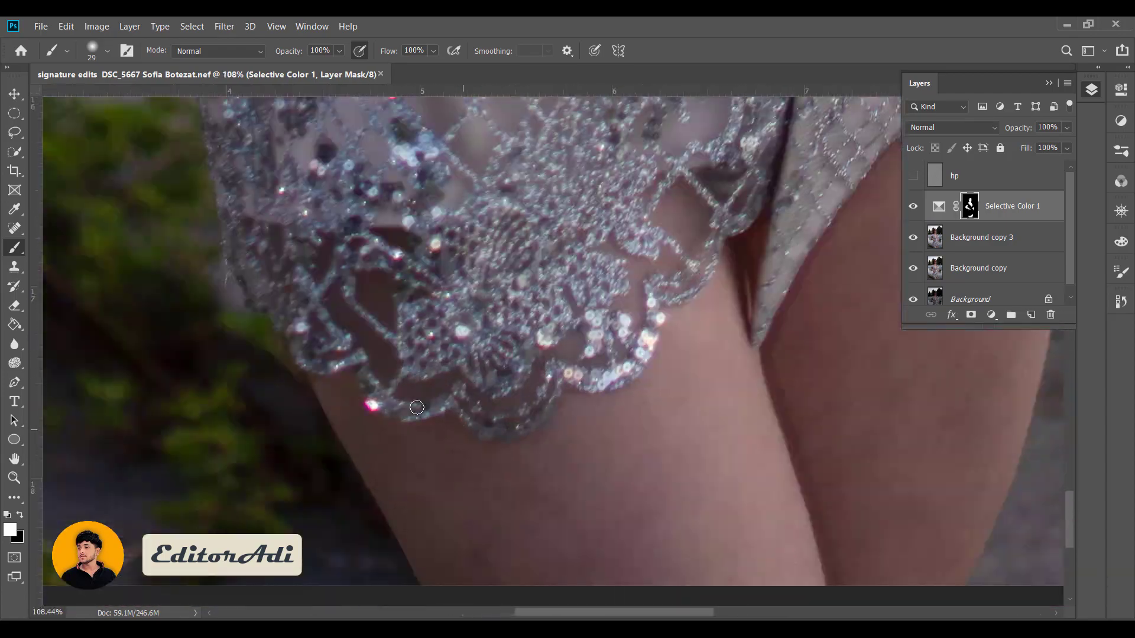
click(94, 51)
drag(112, 100, 125, 101)
key(Return)
Toggle Selective Color 1 off and on to compare, leaving it visible.
scroll(685, 390, down, 2)
scroll(689, 385, down, 2)
scroll(686, 414, down, 1)
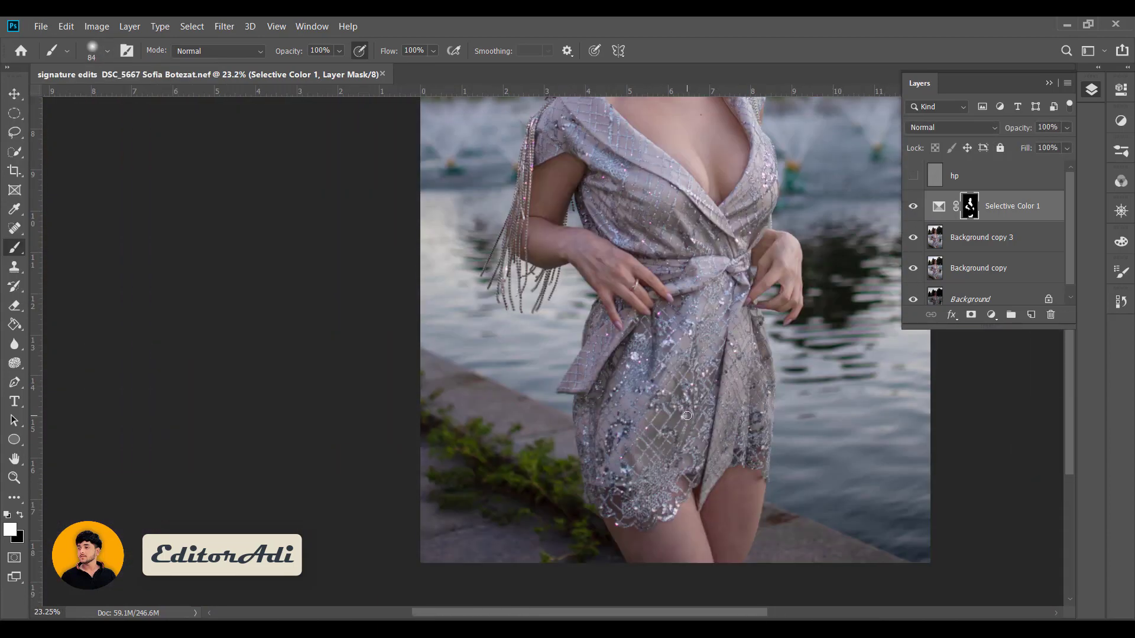
scroll(687, 416, down, 2)
click(908, 216)
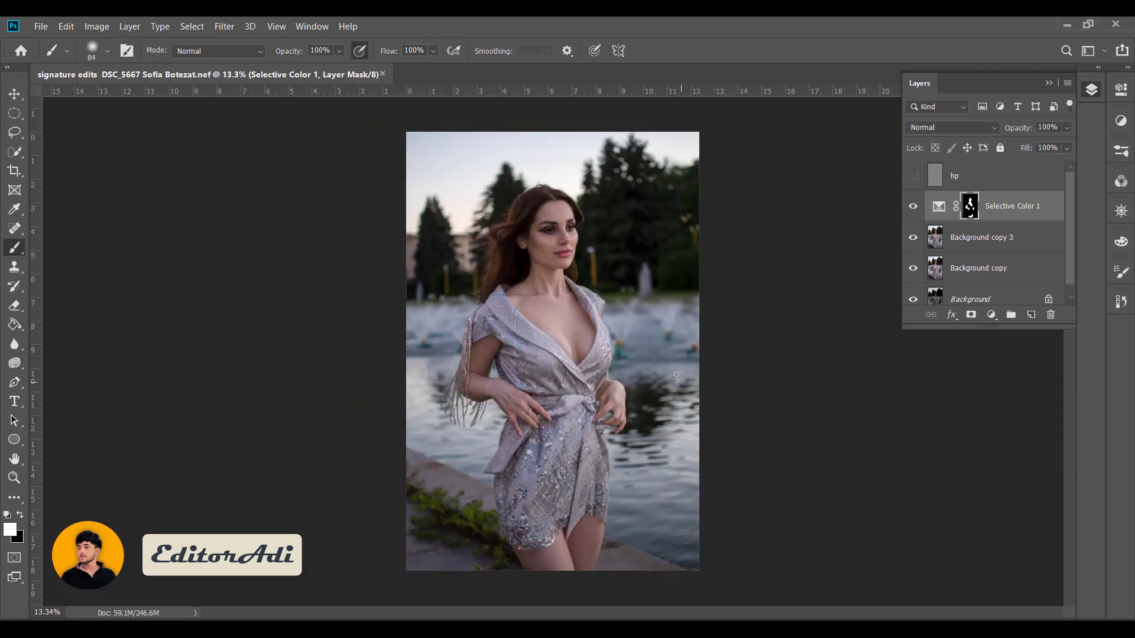
scroll(503, 254, up, 2)
scroll(532, 213, up, 2)
click(913, 206)
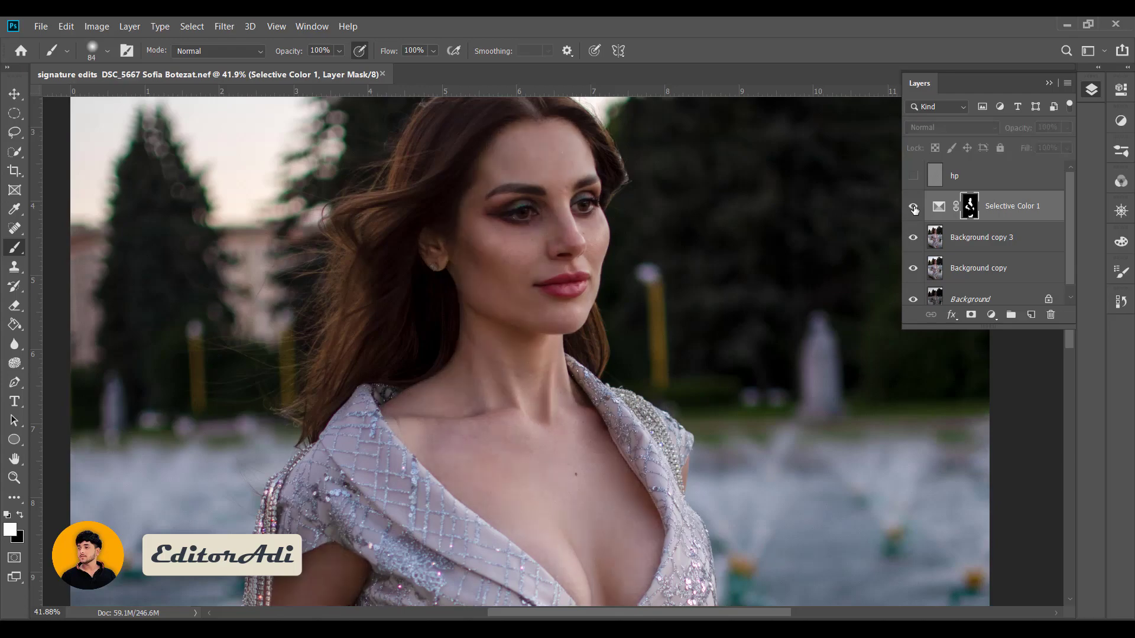
scroll(556, 213, down, 2)
scroll(556, 212, down, 1)
scroll(559, 214, up, 2)
scroll(568, 215, up, 2)
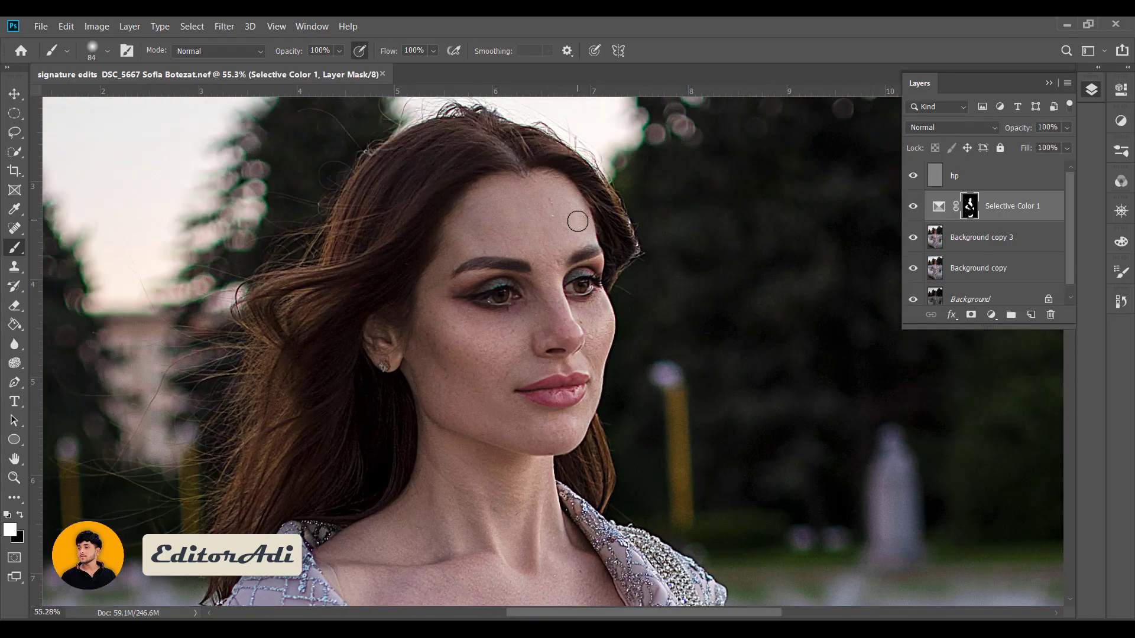
scroll(579, 216, up, 2)
scroll(582, 217, down, 5)
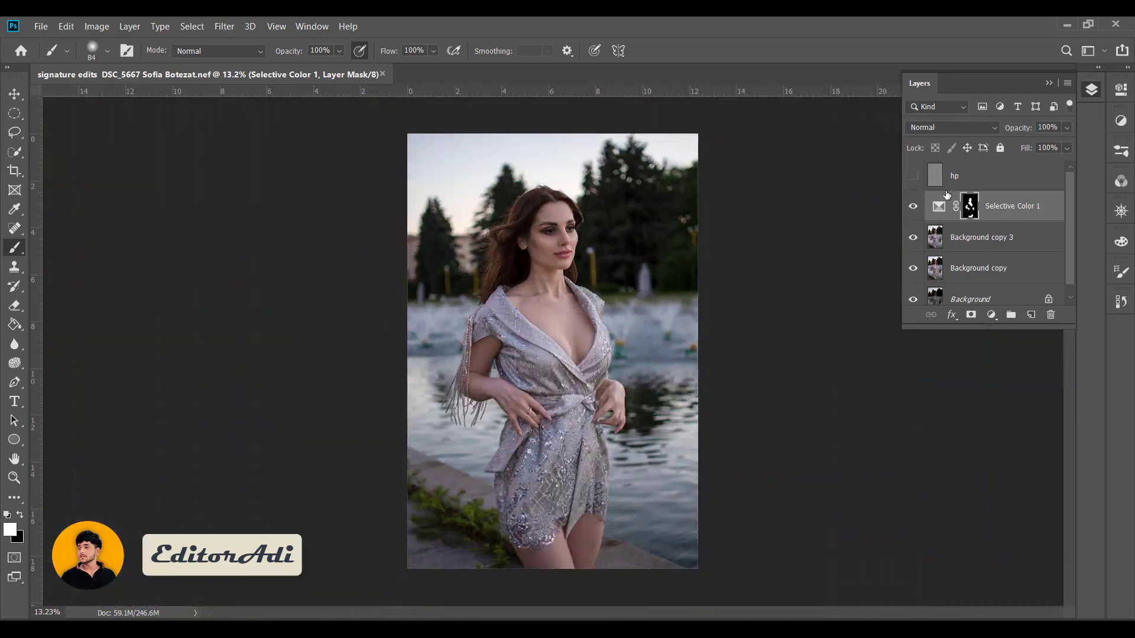
Merge Selective Color 1 with the layer below it.
shift+click(994, 236)
right_click(993, 232)
click(863, 435)
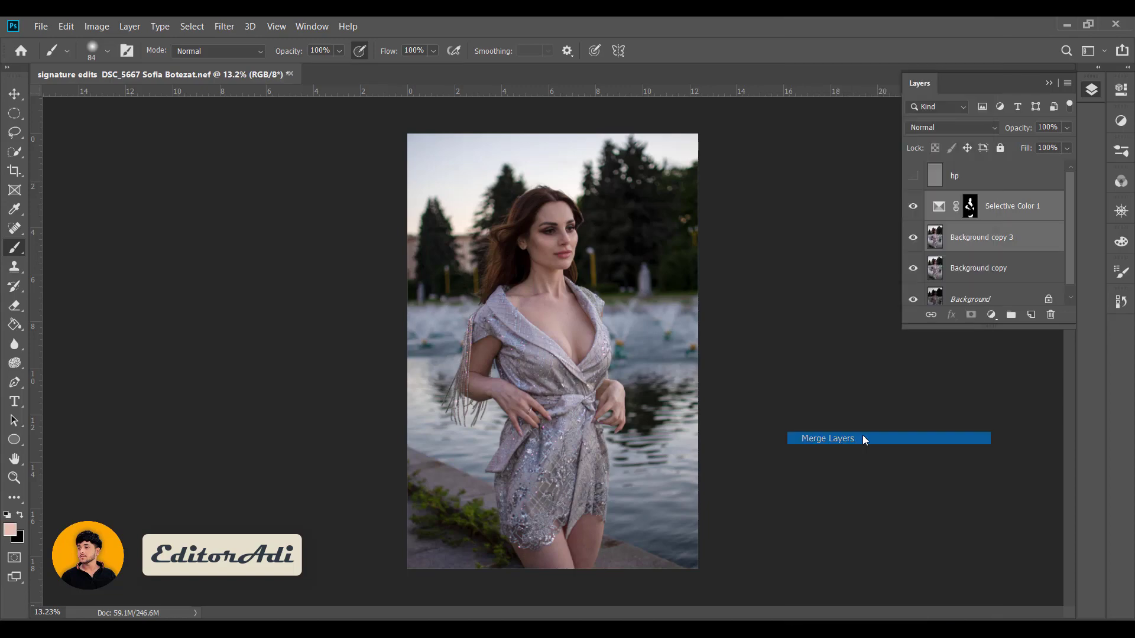
In Camera Raw set Exposure +0.35, Contrast -38, Vibrance +100 and Saturation +21.
click(224, 26)
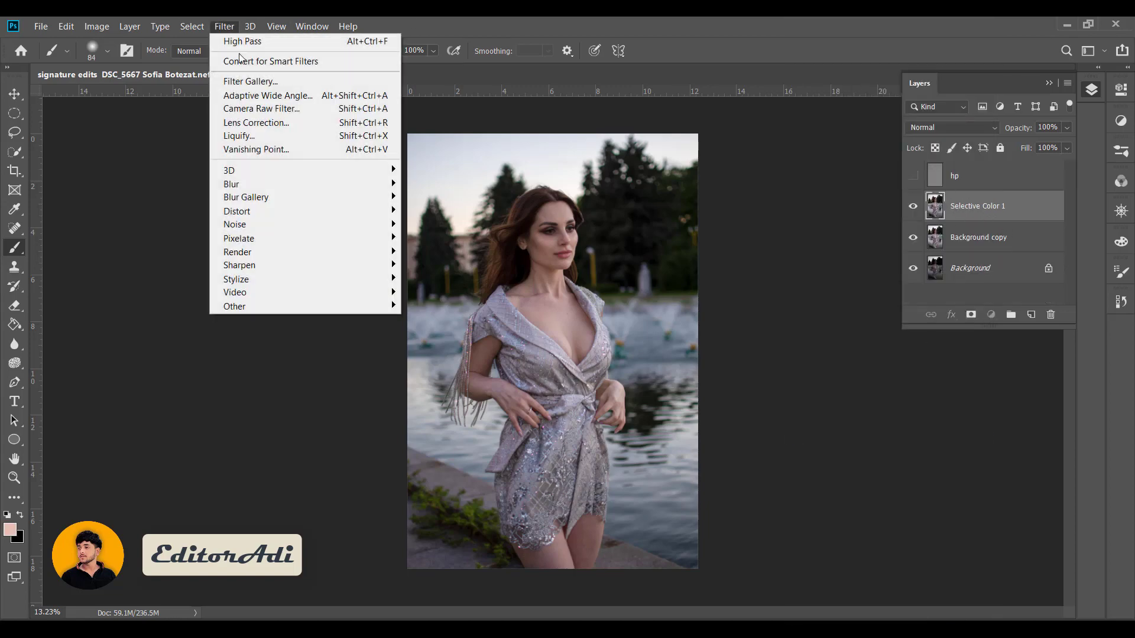
click(276, 109)
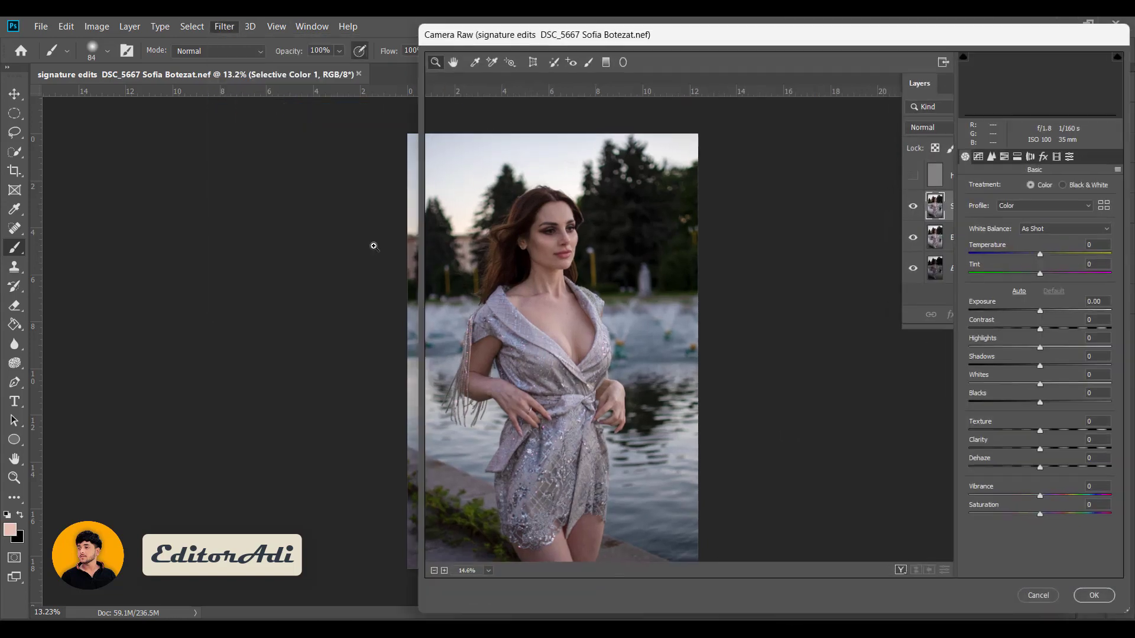
mouse_move(1038, 309)
mouse_down()
mouse_move(987, 347)
mouse_move(1059, 366)
mouse_move(1074, 384)
mouse_move(1001, 384)
mouse_move(1065, 384)
mouse_move(1030, 402)
mouse_move(1048, 469)
mouse_move(1111, 495)
mouse_up()
drag(1039, 513, 1055, 512)
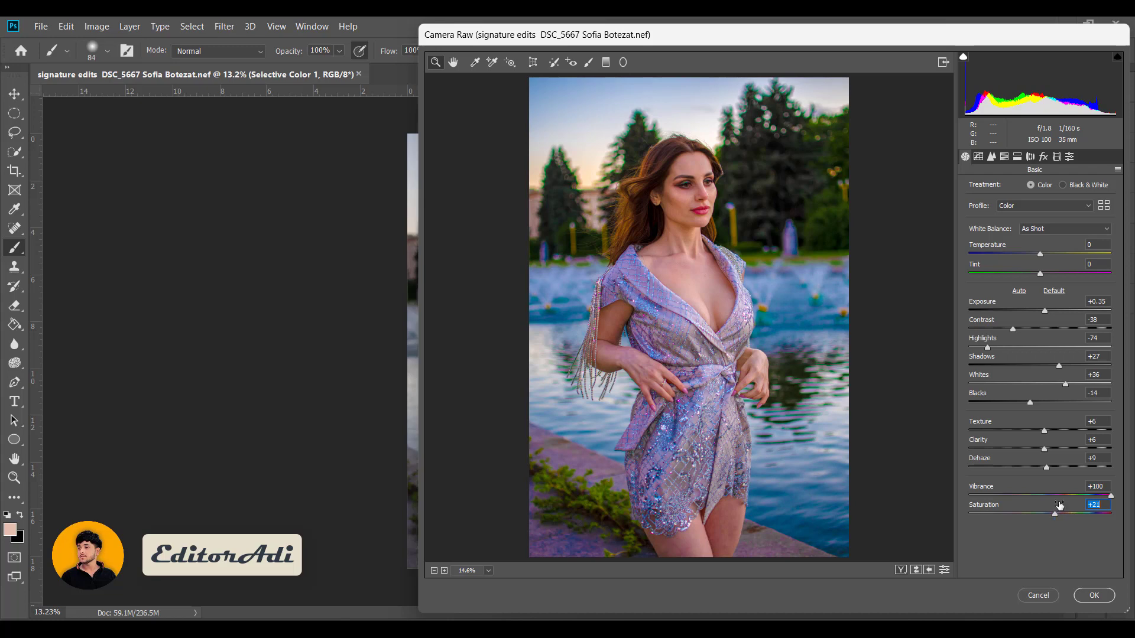
In Camera Raw HSL, desaturate oranges to -42, magentas to -100 and purples to -78.
click(1004, 156)
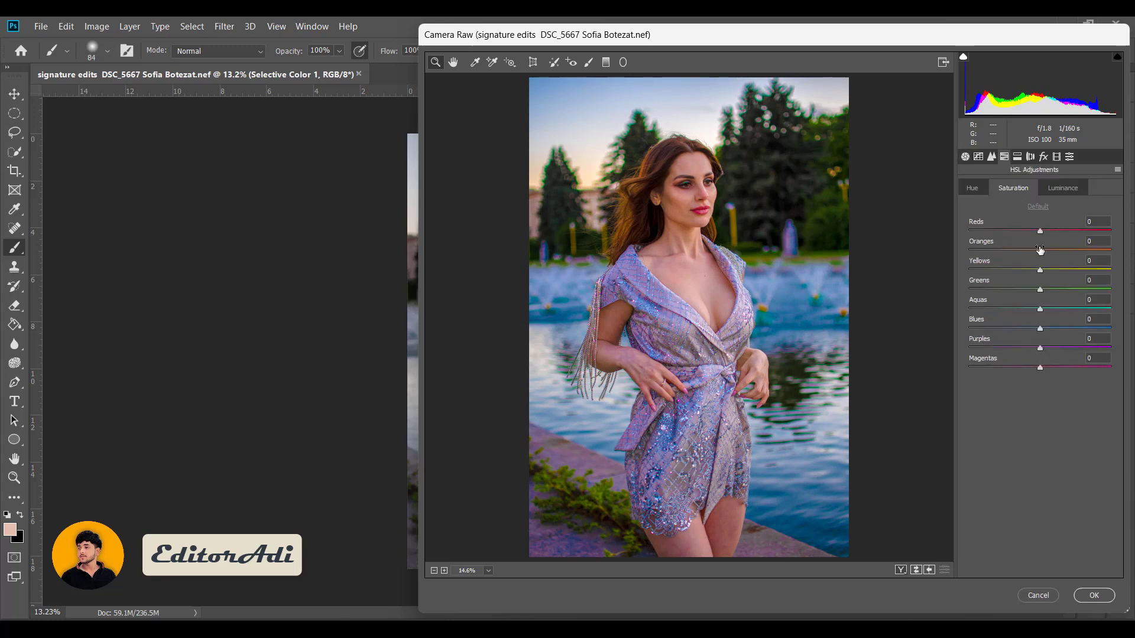
mouse_move(1034, 243)
mouse_down()
mouse_move(1024, 246)
mouse_move(1064, 247)
mouse_up()
click(1055, 189)
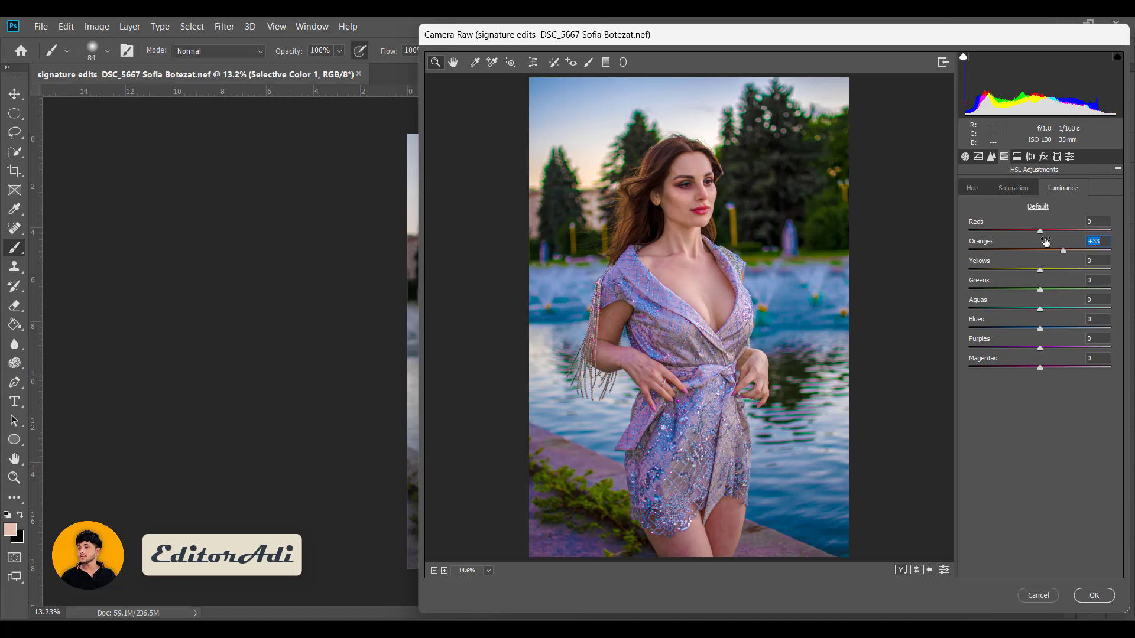
click(1013, 188)
mouse_move(1039, 231)
mouse_down()
mouse_move(1003, 235)
mouse_move(1043, 233)
mouse_up()
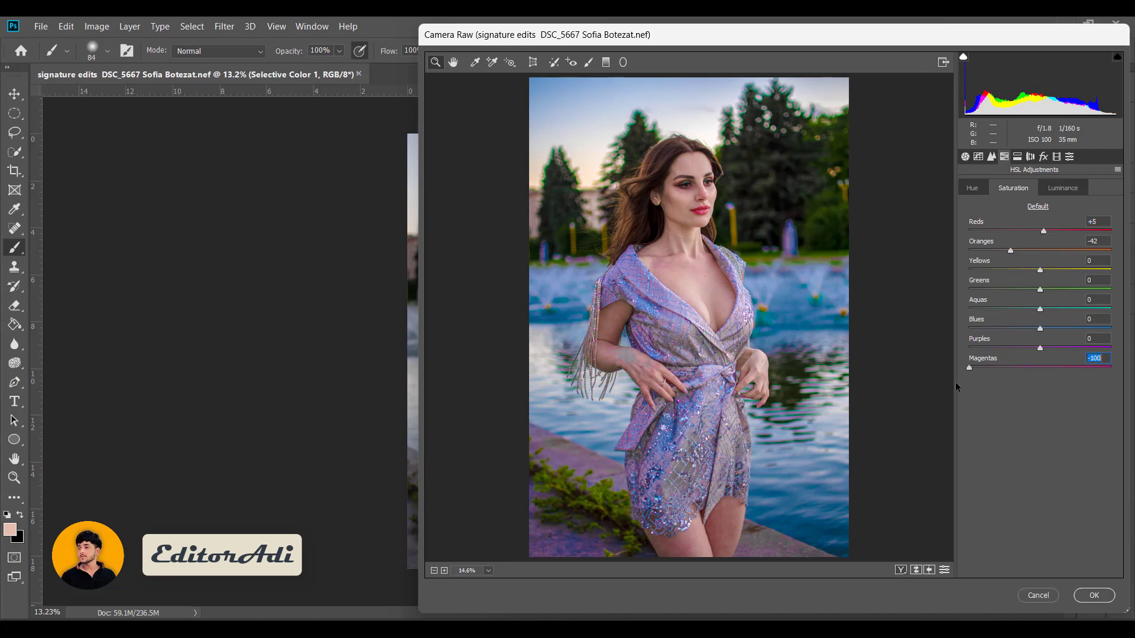
drag(1040, 349, 958, 363)
drag(1031, 360, 984, 364)
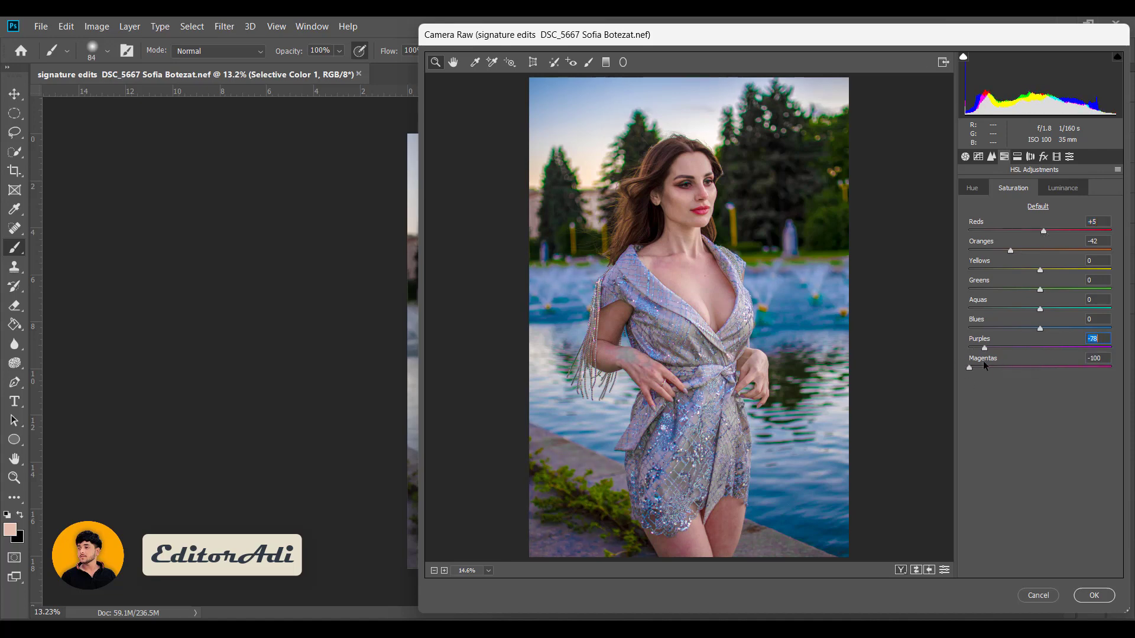
click(1050, 189)
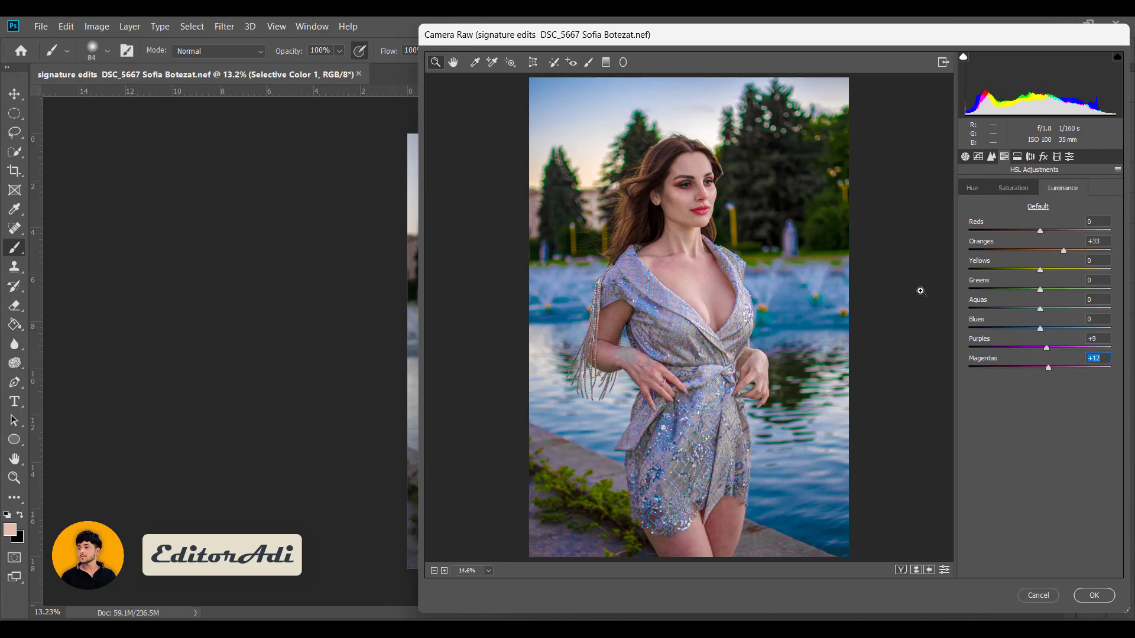
Add a faint dark Post Crop vignette and apply the Camera Raw grade.
click(1043, 156)
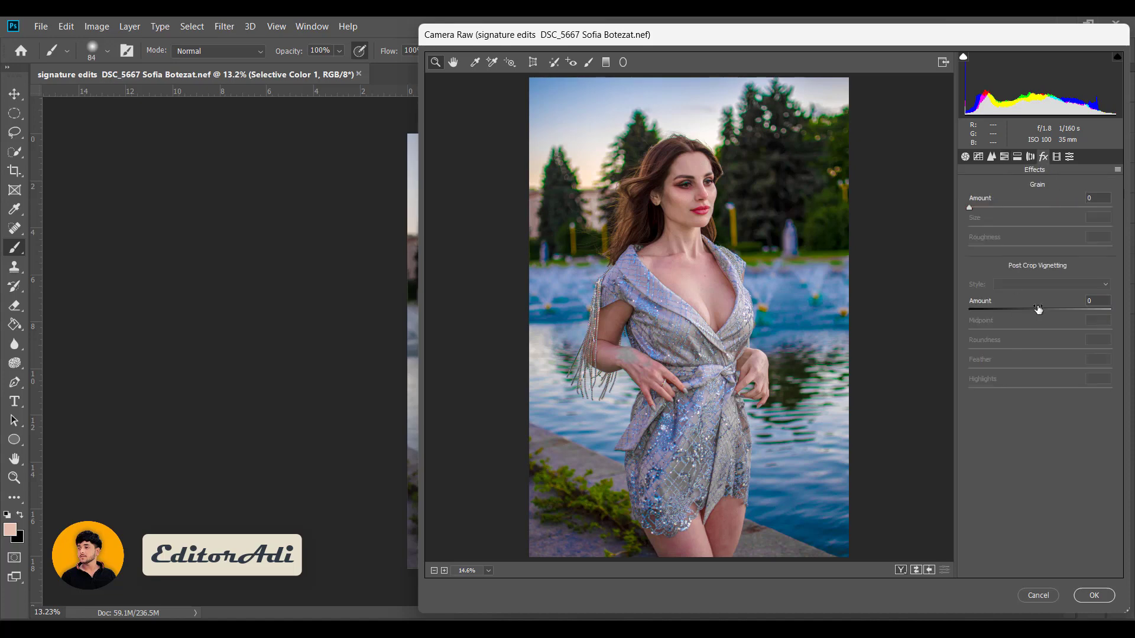
mouse_move(1039, 309)
mouse_down()
mouse_move(1019, 306)
mouse_move(1039, 314)
mouse_up()
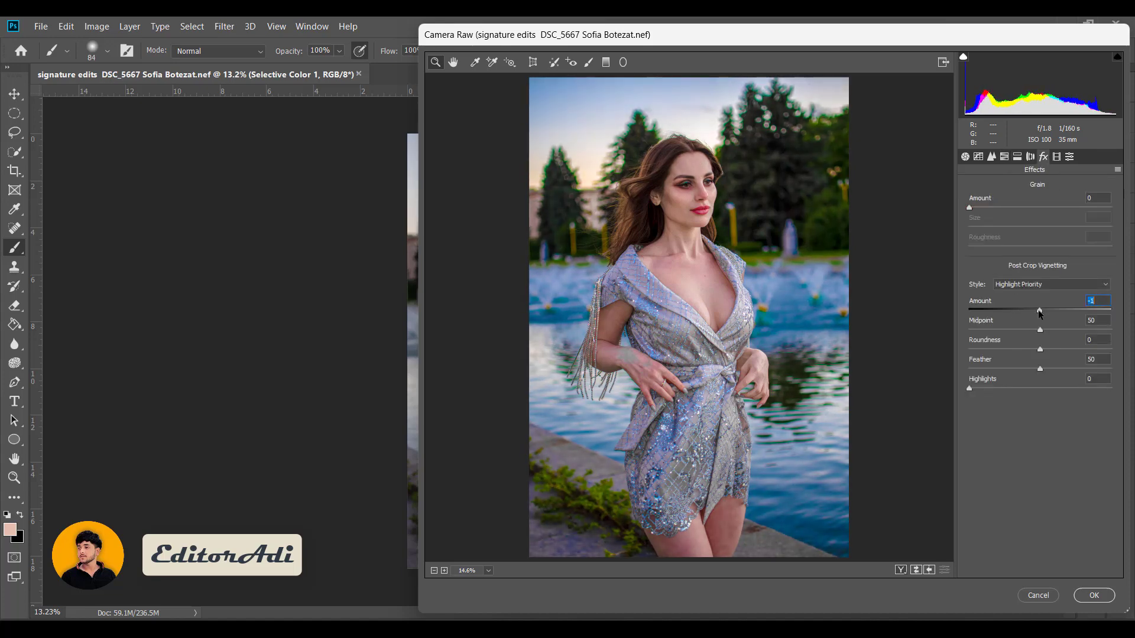
click(1108, 593)
Preview the hp sharpening layer by turning it on, then hide it again.
scroll(650, 307, up, 2)
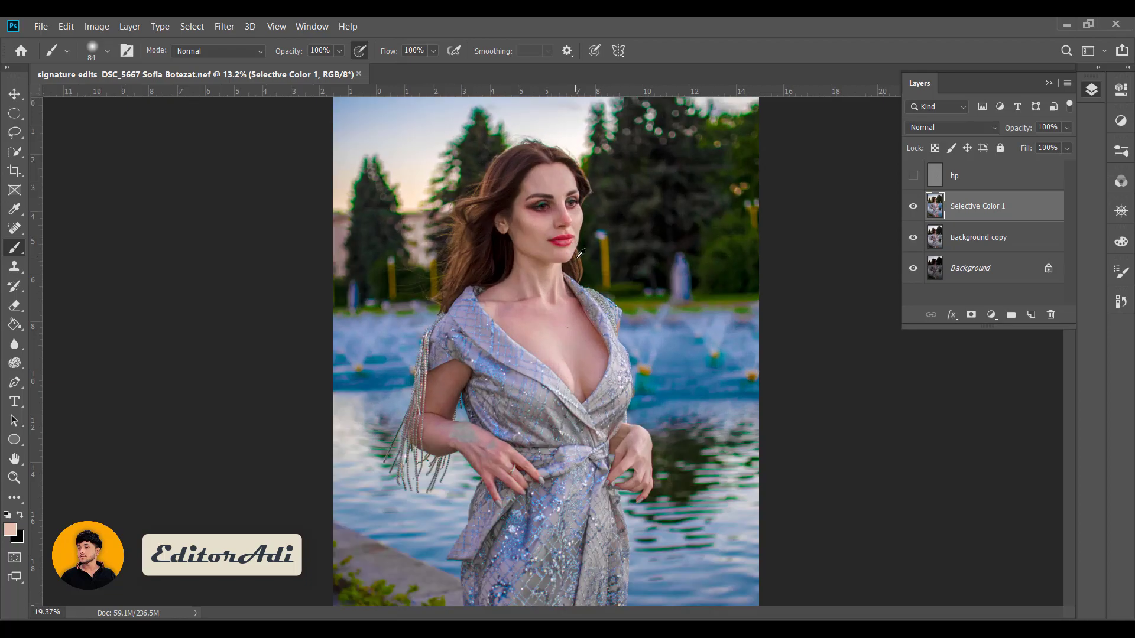
scroll(588, 241, up, 4)
scroll(516, 195, up, 3)
click(913, 175)
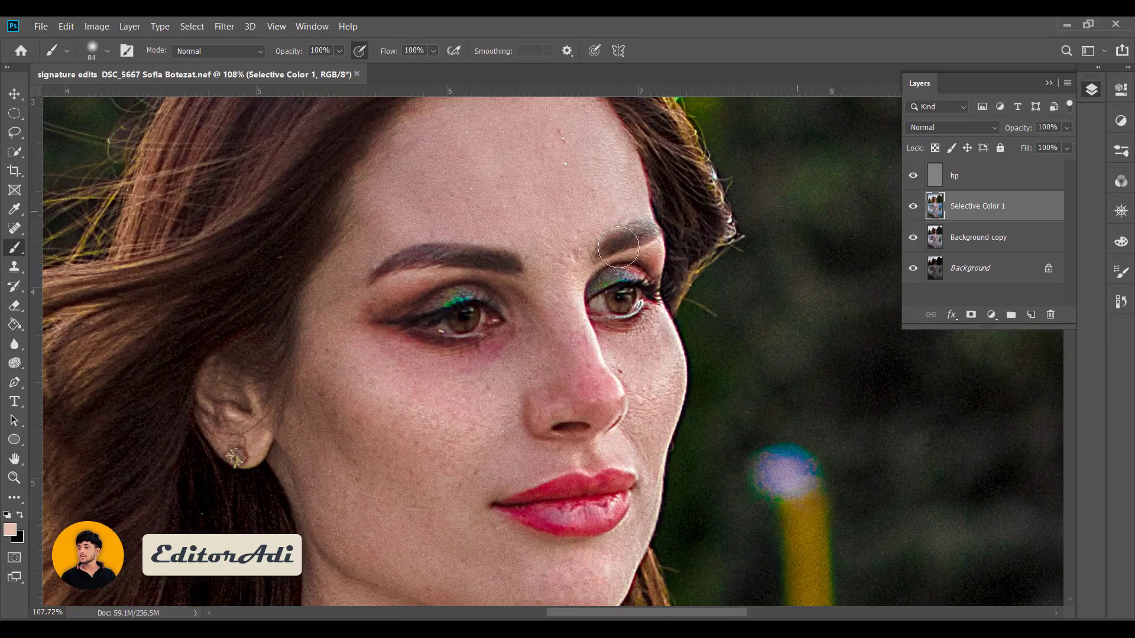
scroll(557, 255, down, 9)
scroll(557, 255, up, 6)
scroll(556, 254, up, 3)
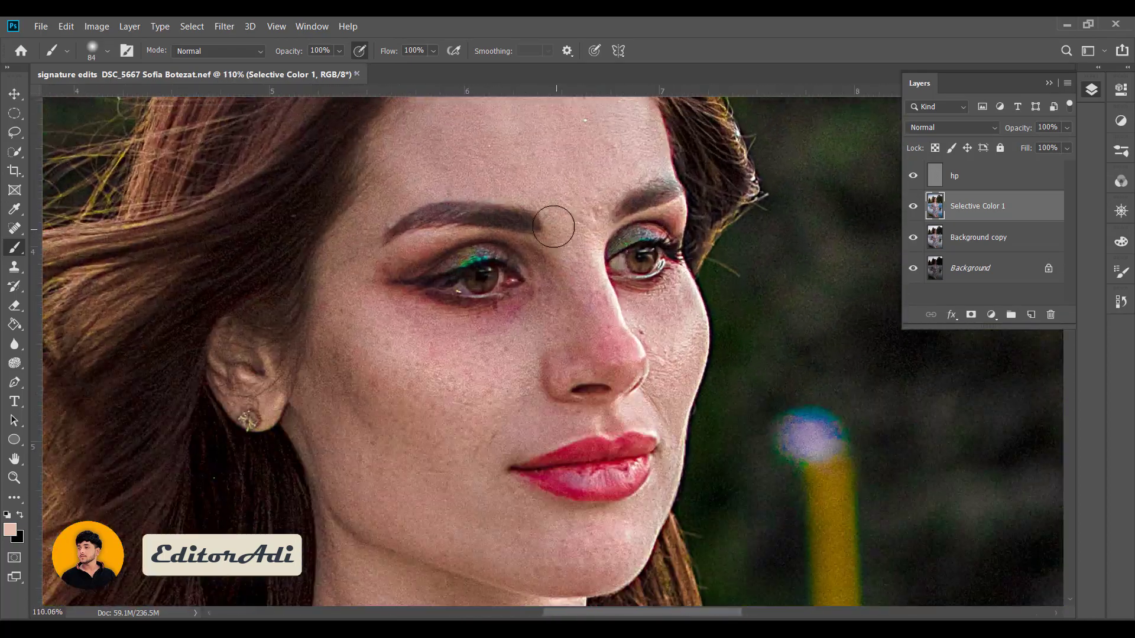
click(913, 175)
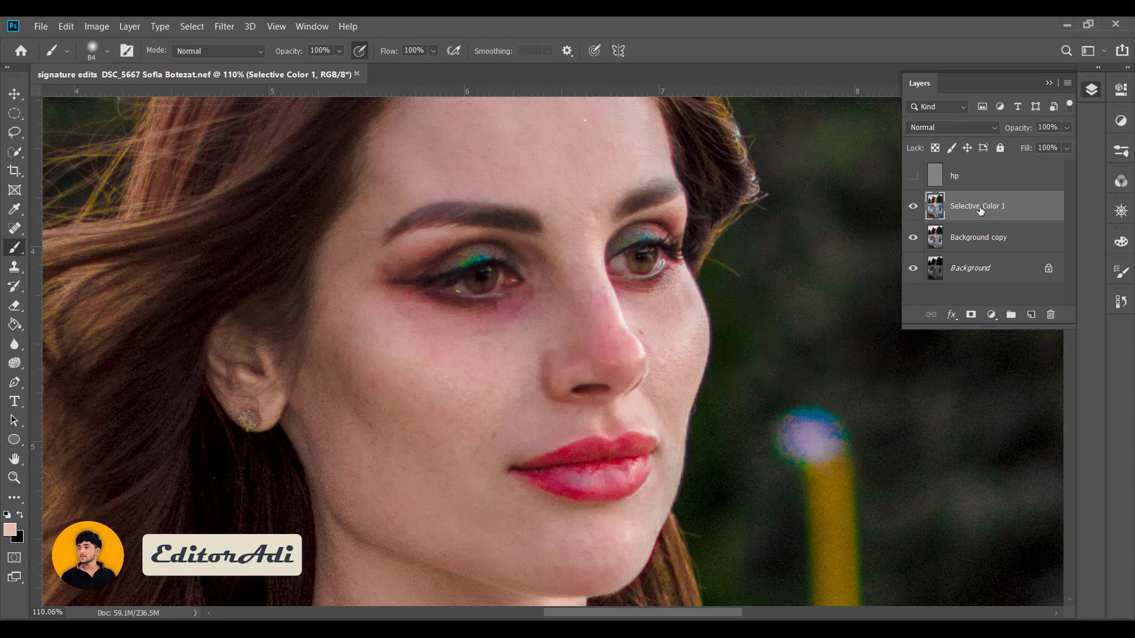
Duplicate Selective Color 1 and switch to the Mixer Brush Tool, leaving its colour options unchanged.
key(ctrl+j)
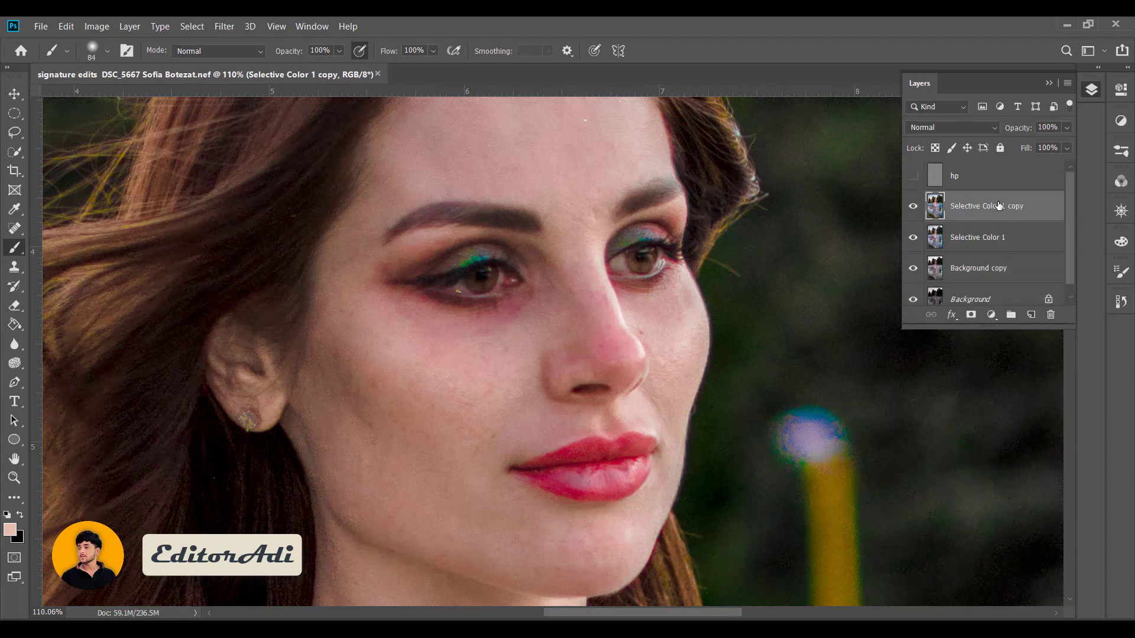
right_click(19, 253)
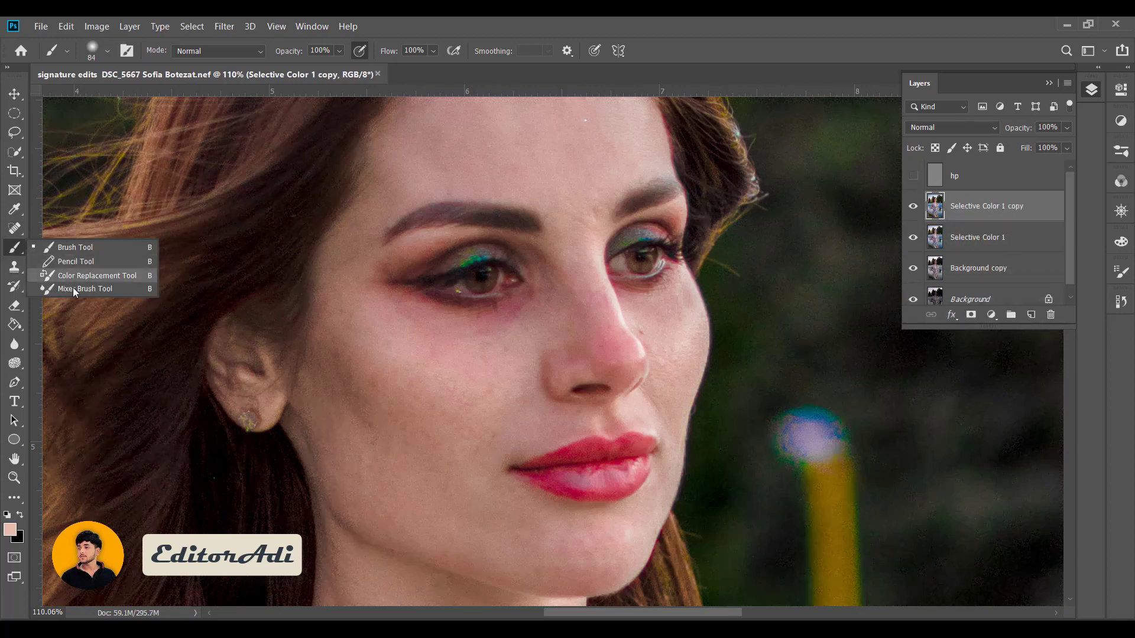
click(65, 289)
click(149, 57)
click(988, 357)
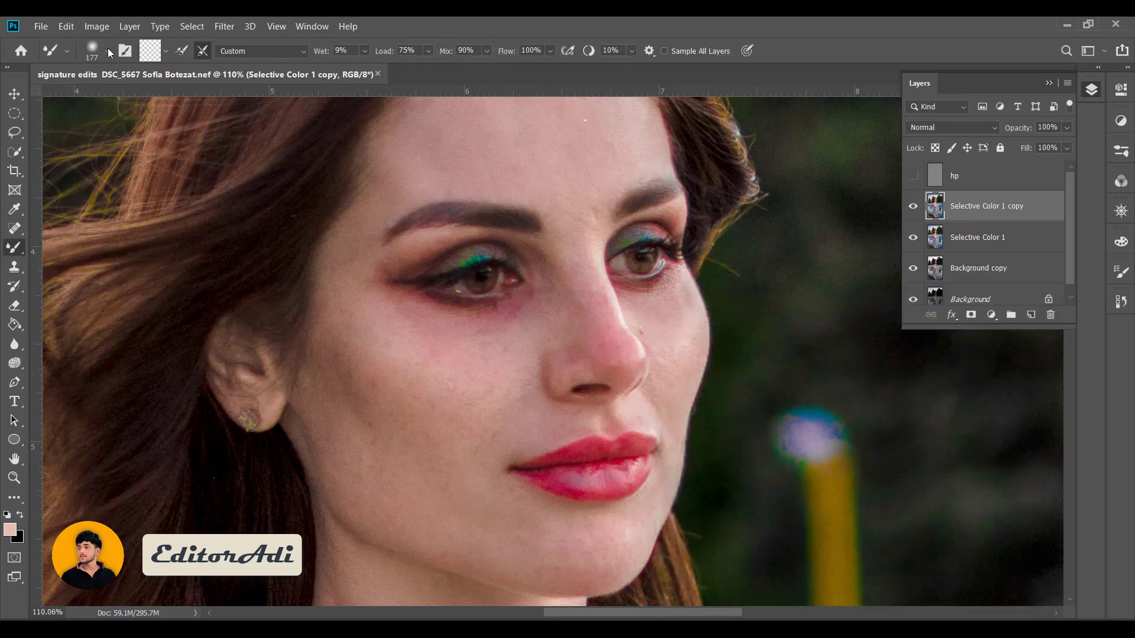
Smooth the forehead and cheek skin with Mixer Brush strokes.
scroll(476, 189, up, 2)
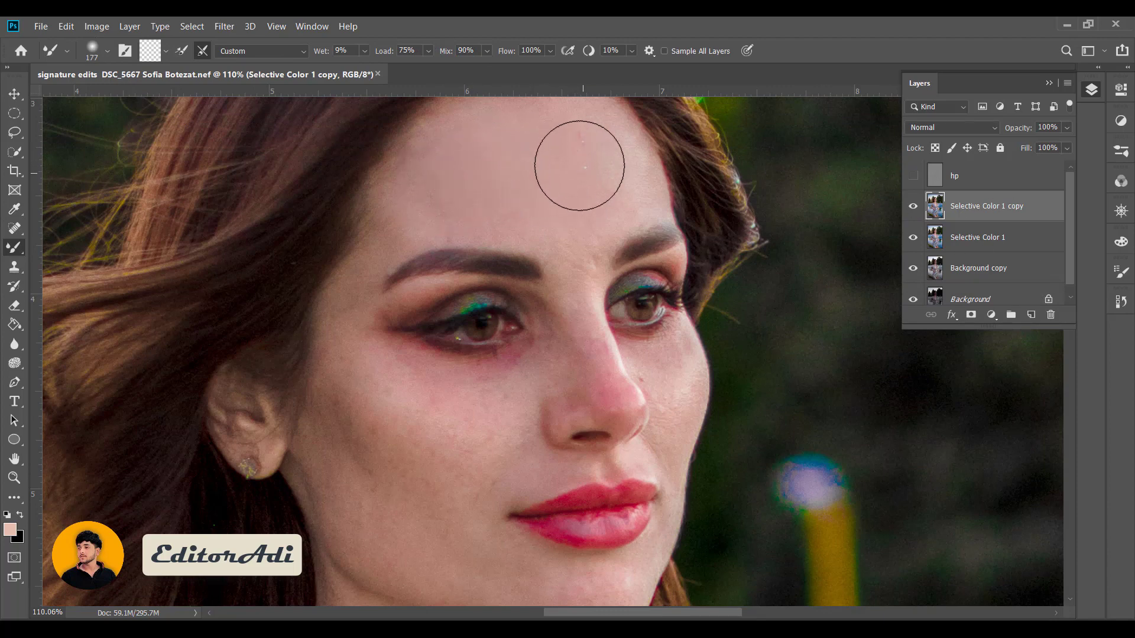
scroll(552, 223, up, 2)
mouse_move(552, 222)
mouse_down()
mouse_move(552, 195)
mouse_move(543, 246)
mouse_move(618, 252)
mouse_up()
scroll(437, 266, down, 5)
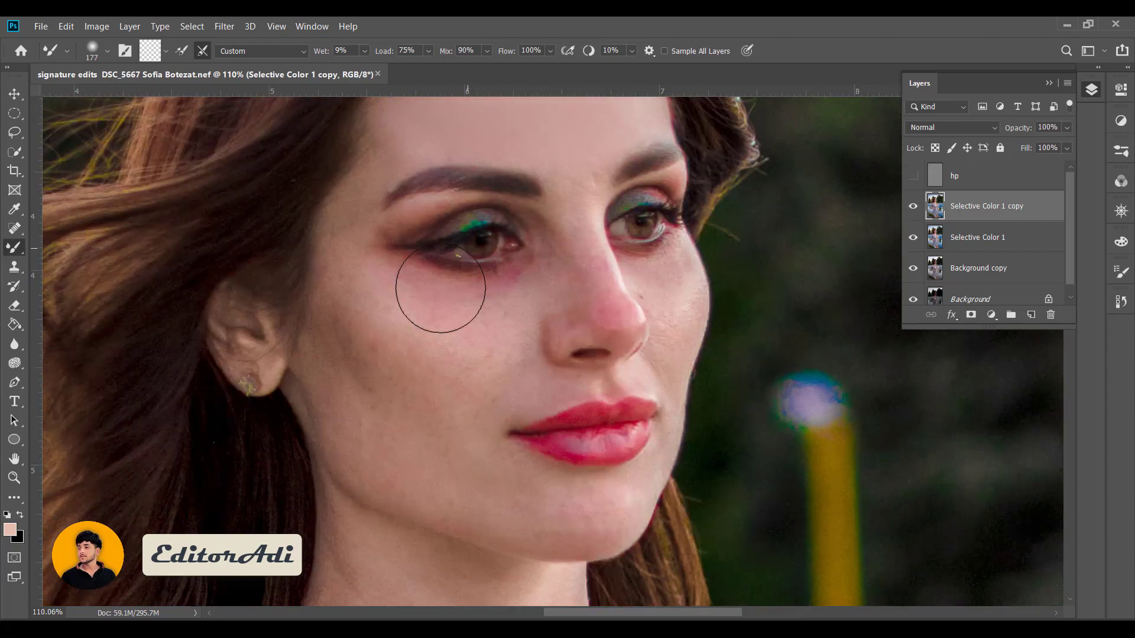
mouse_move(409, 324)
mouse_down()
mouse_move(431, 330)
mouse_move(362, 304)
mouse_move(357, 360)
mouse_move(459, 461)
mouse_move(372, 458)
mouse_move(471, 372)
mouse_move(503, 307)
mouse_move(363, 342)
mouse_move(332, 398)
mouse_move(347, 296)
mouse_up()
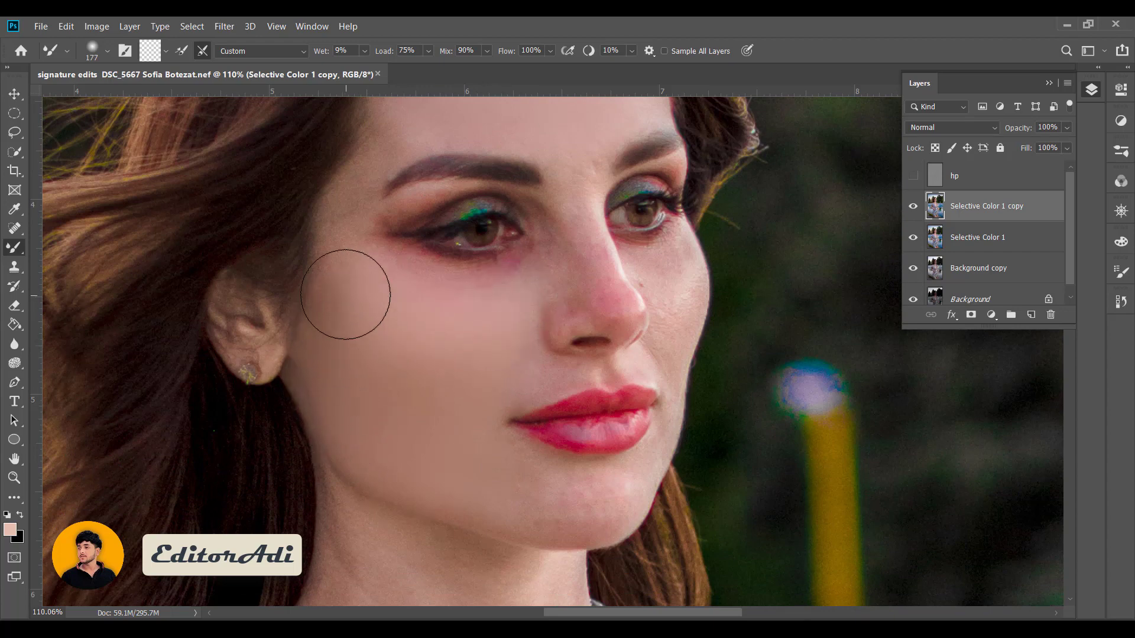
Set the mixer brush to 62 px and blend the skin along the nose and cheek.
click(94, 50)
key(Return)
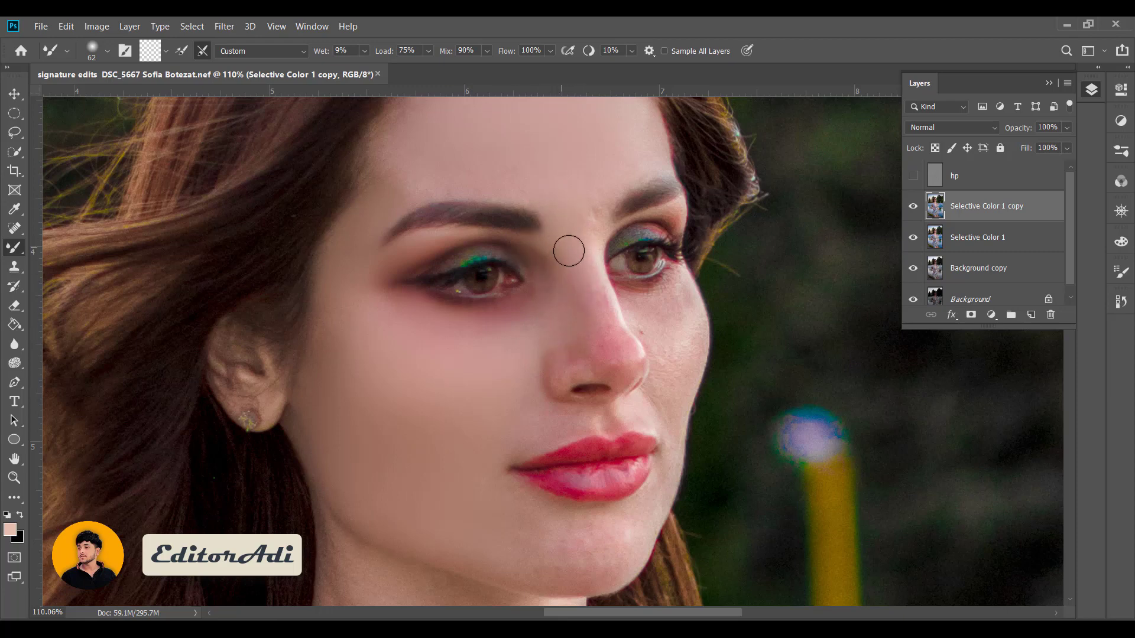
drag(610, 331, 596, 277)
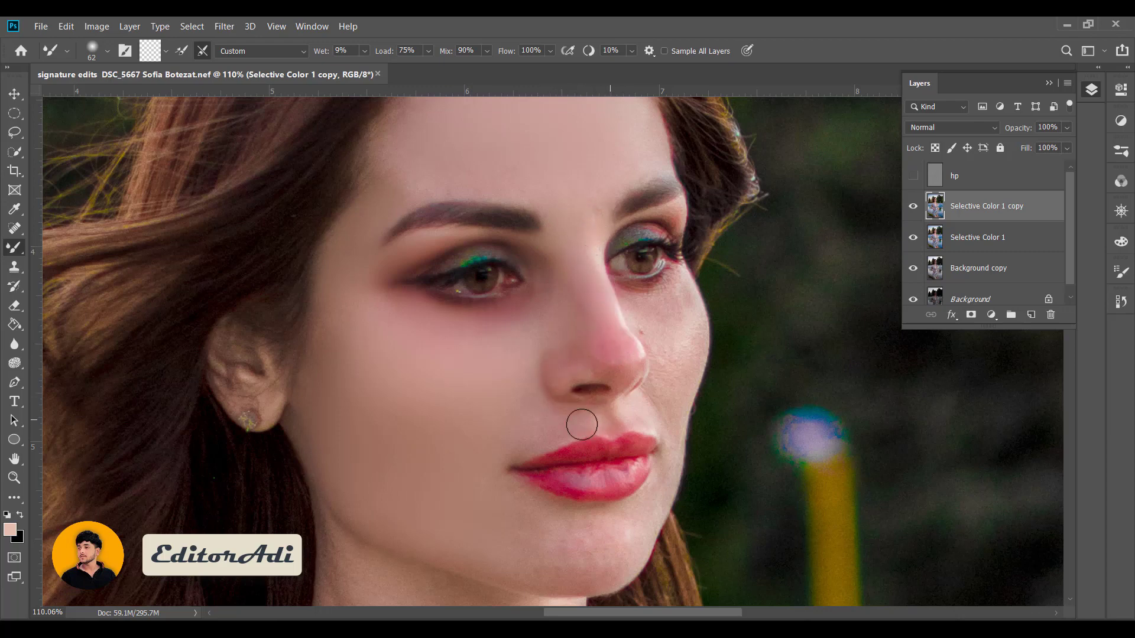
mouse_move(539, 404)
mouse_down()
mouse_move(609, 372)
mouse_move(679, 378)
mouse_move(605, 390)
mouse_move(615, 364)
mouse_up()
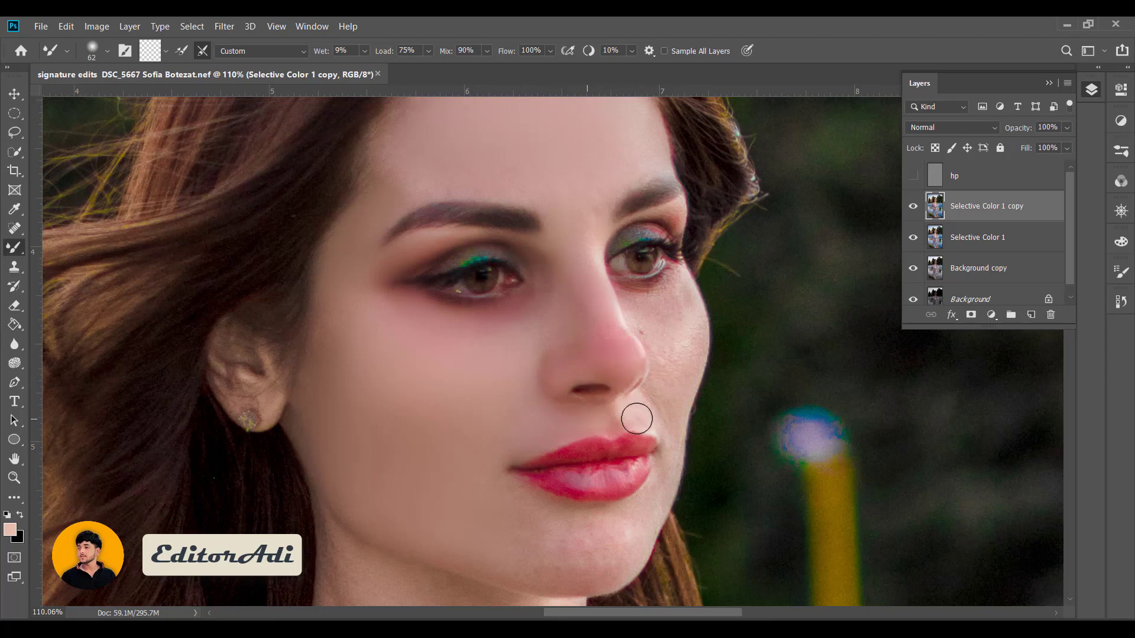
drag(636, 419, 659, 385)
drag(662, 335, 674, 307)
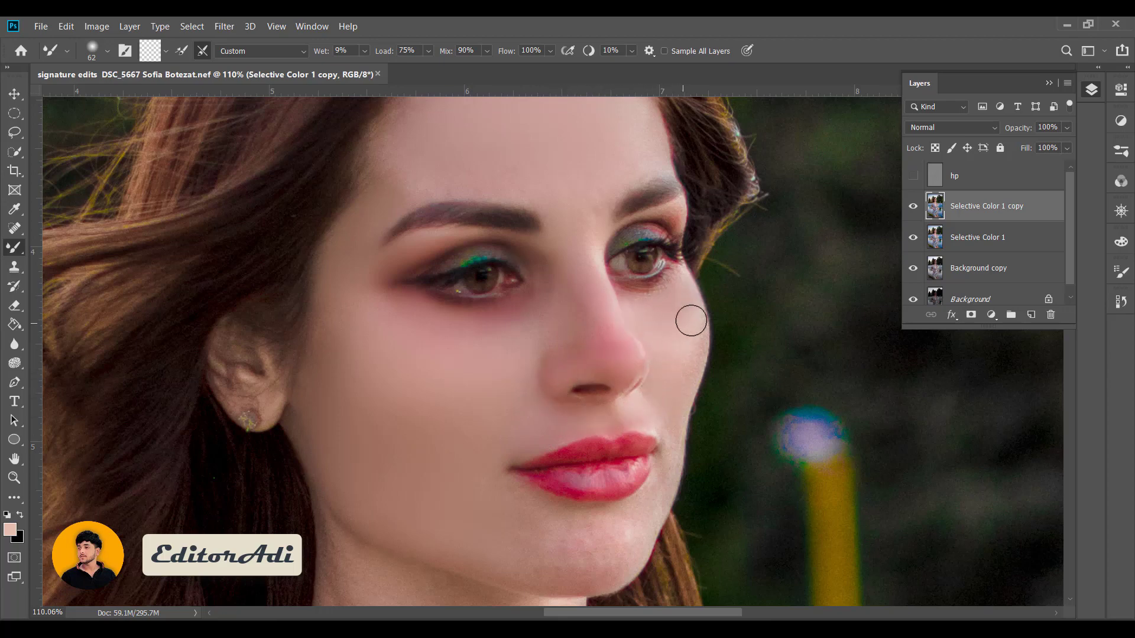
Enlarge the brush to 88 and smooth the neck skin and its crease.
scroll(671, 379, down, 2)
scroll(671, 375, down, 2)
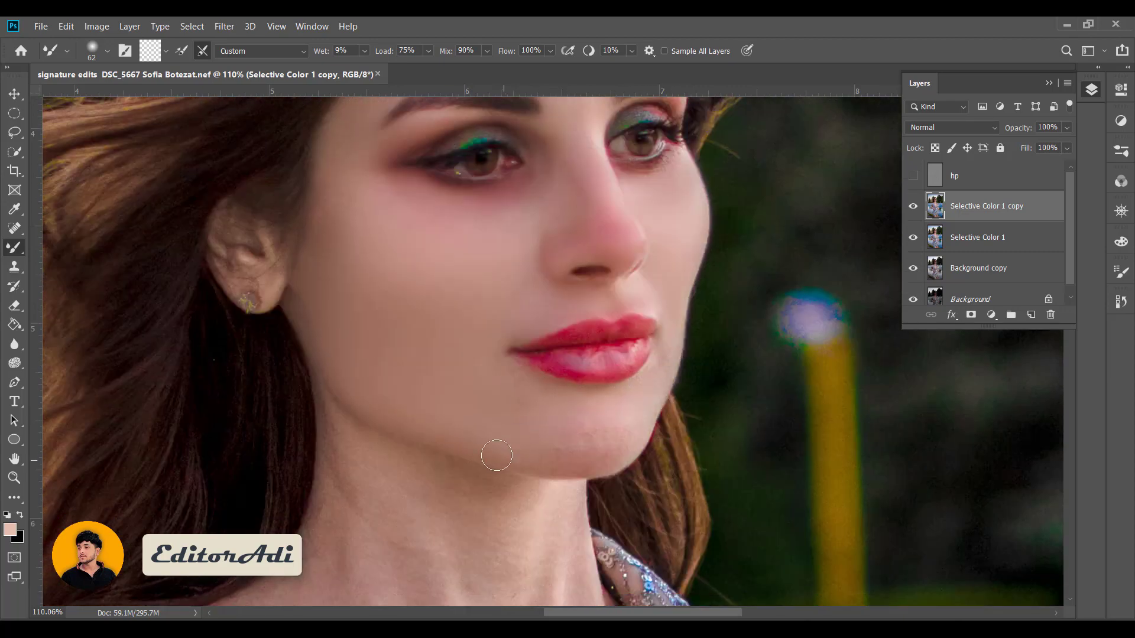
scroll(610, 458, down, 5)
scroll(443, 410, down, 1)
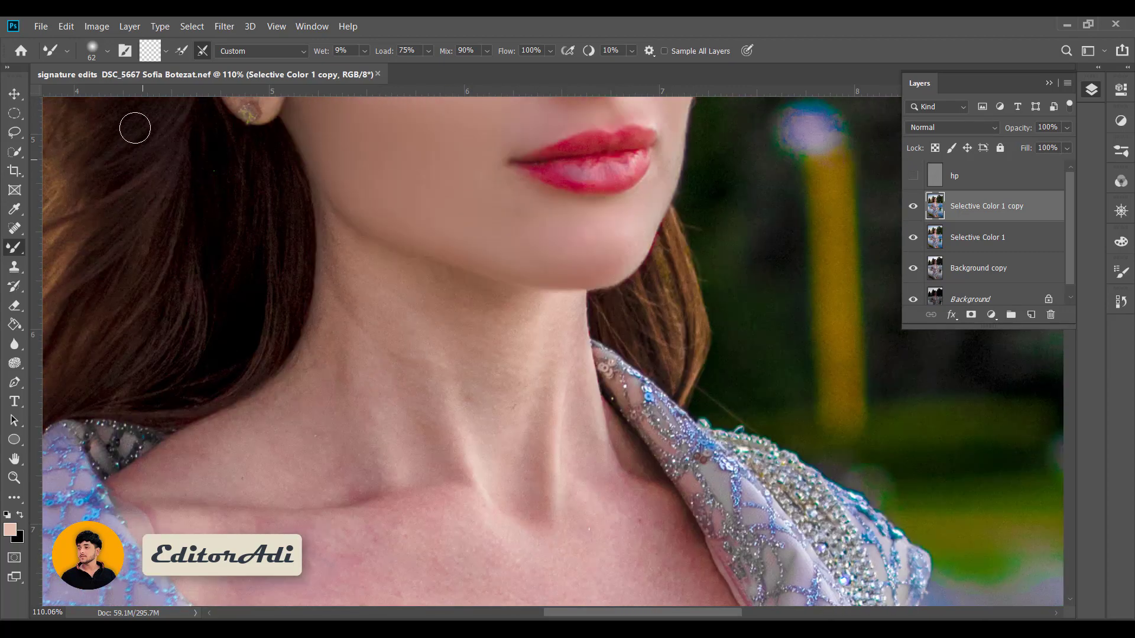
click(107, 50)
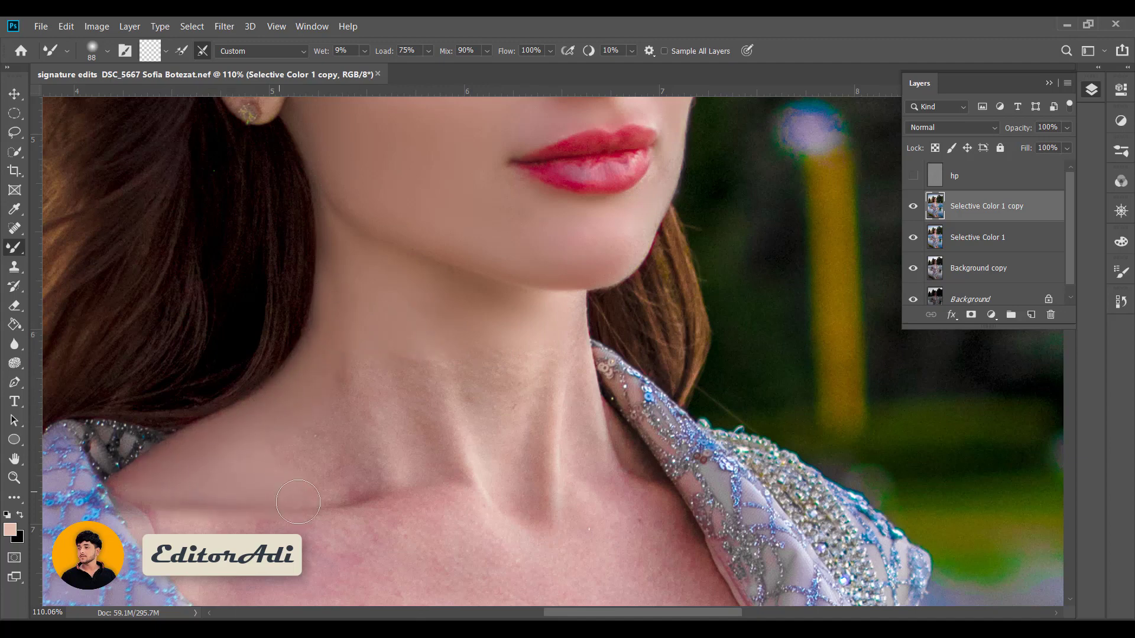
drag(397, 397, 440, 402)
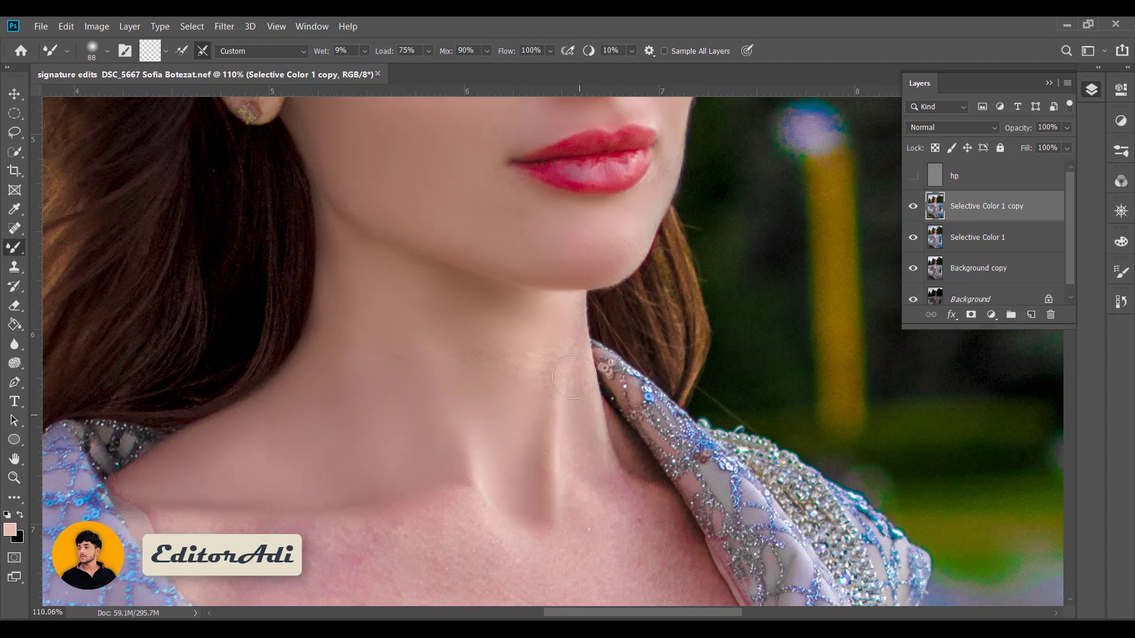
Blend the collarbone, chest and dress-edge skin into an even tone.
scroll(635, 484, down, 5)
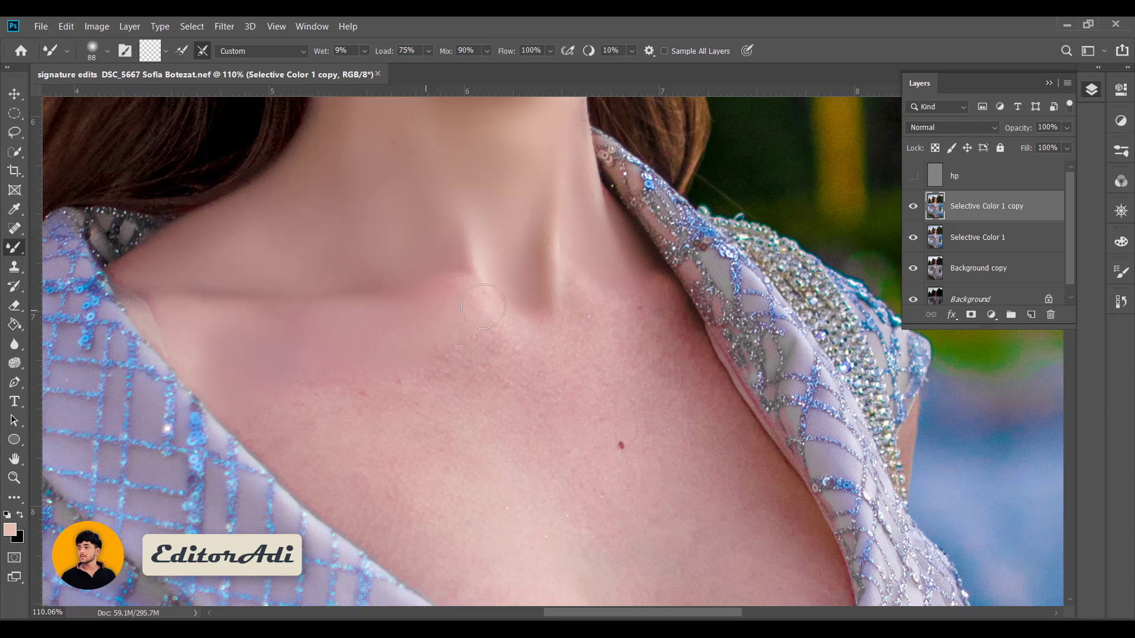
mouse_move(646, 333)
mouse_down()
mouse_move(657, 332)
mouse_move(728, 444)
mouse_up()
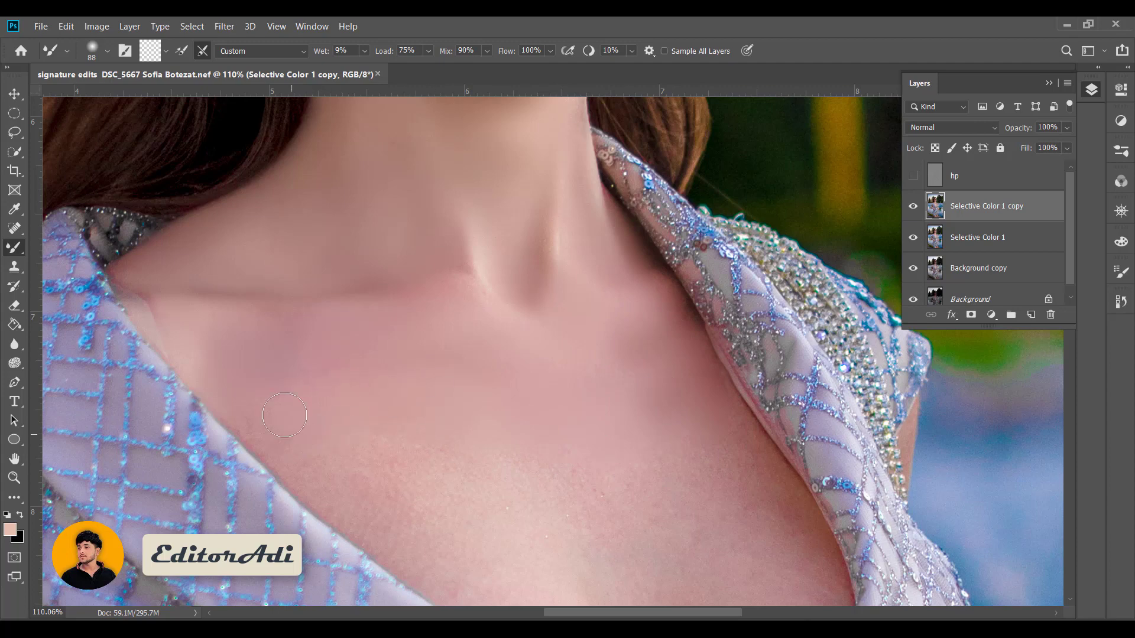
scroll(272, 402, down, 2)
scroll(311, 380, down, 1)
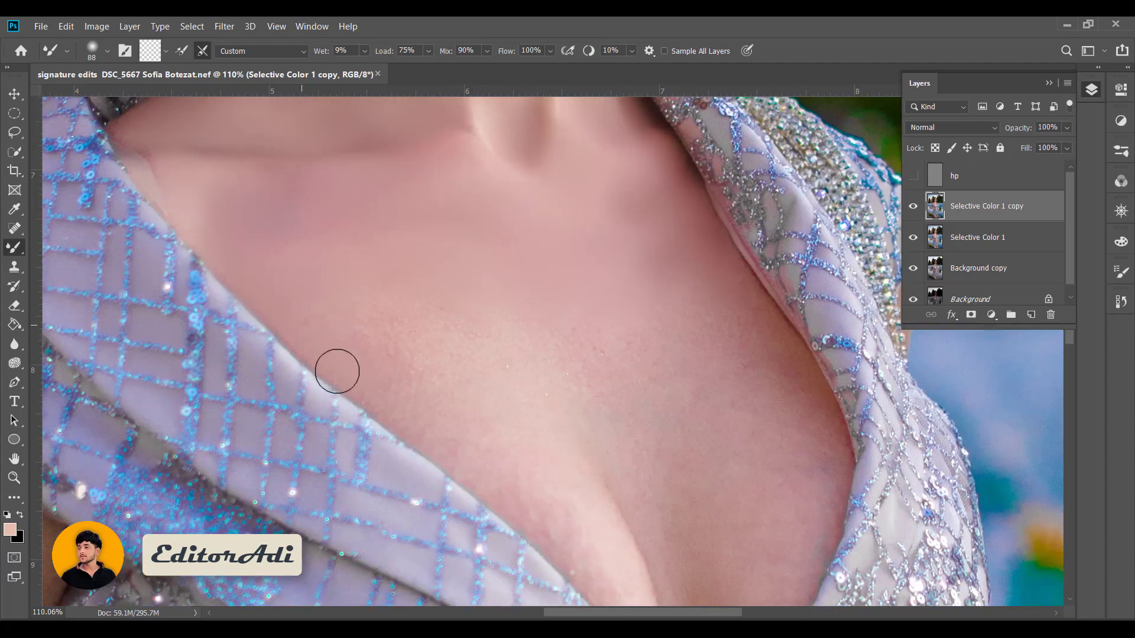
drag(522, 350, 357, 354)
drag(398, 310, 585, 345)
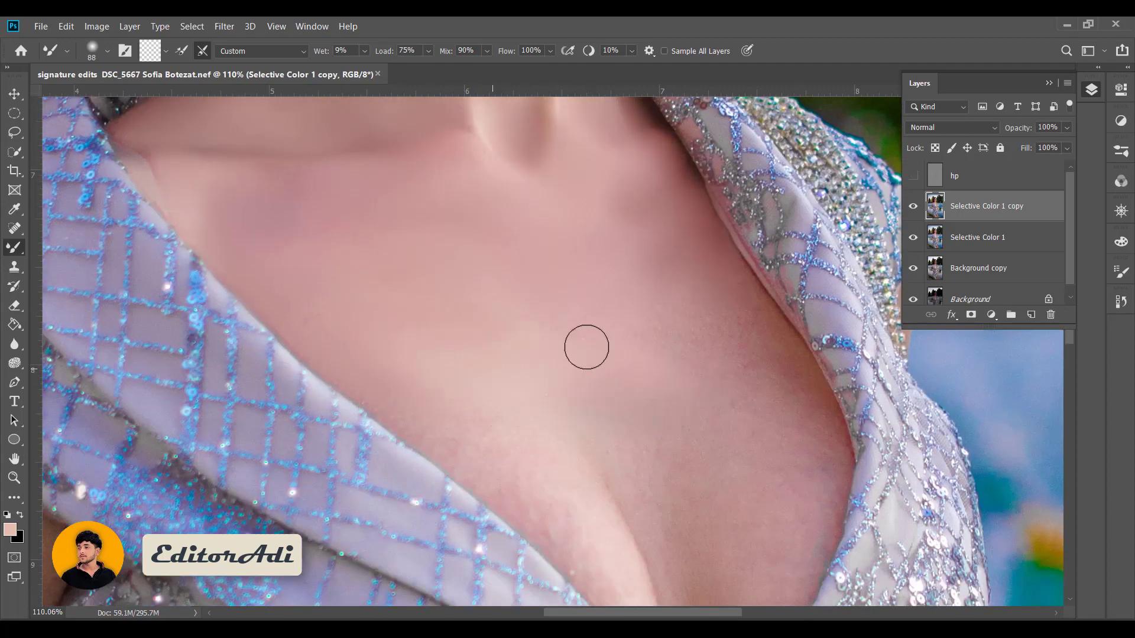
drag(702, 369, 704, 243)
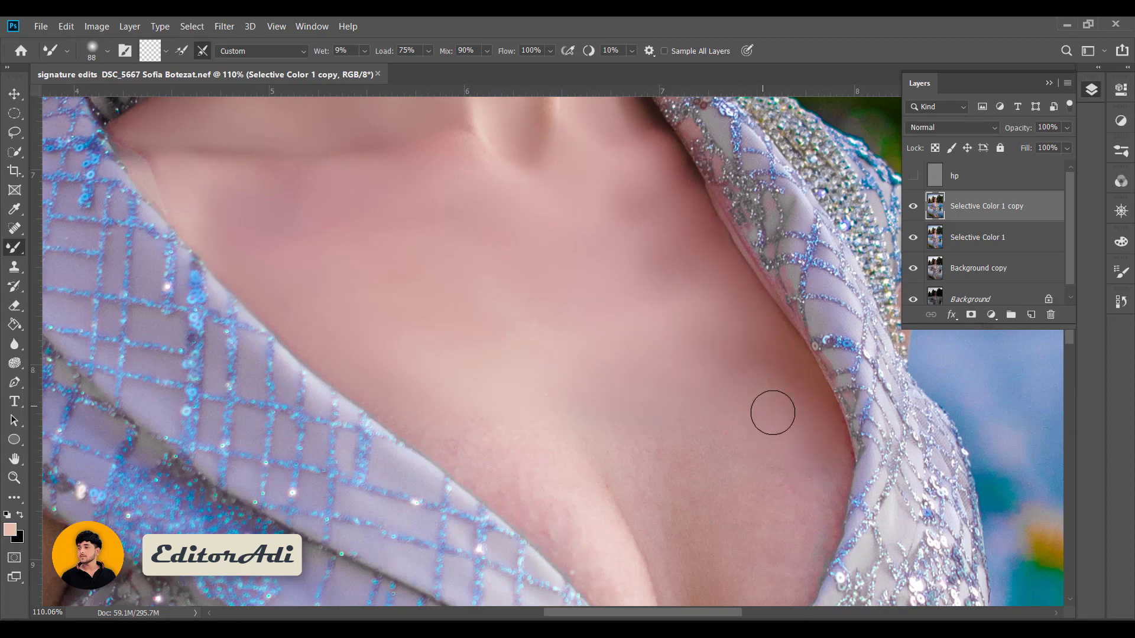
scroll(491, 489, down, 2)
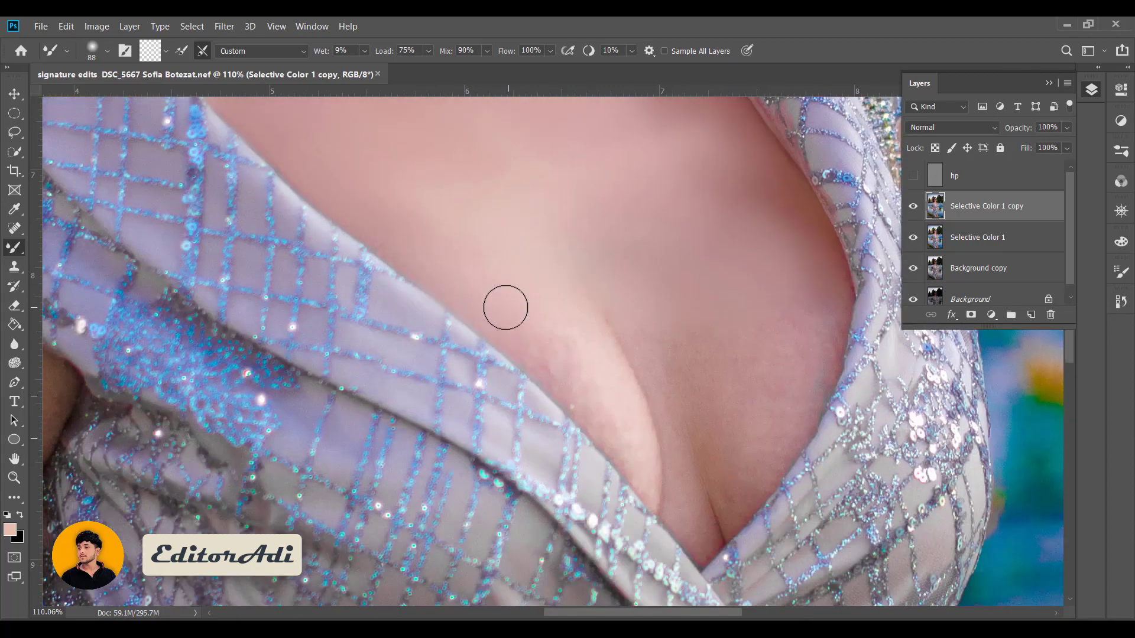
scroll(506, 307, down, 1)
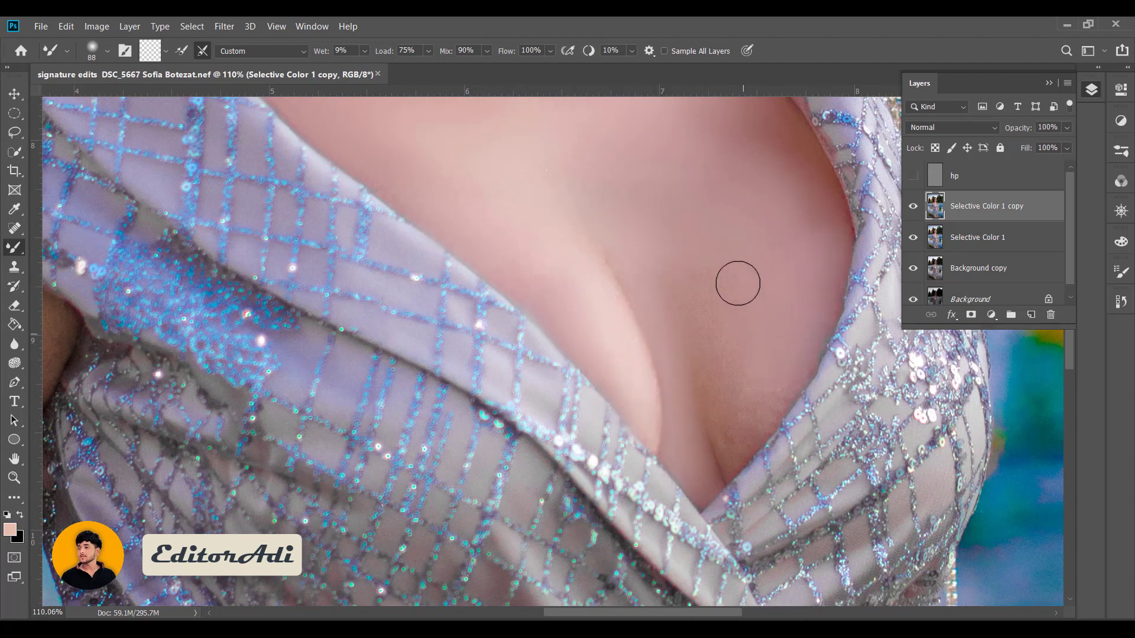
scroll(697, 410, up, 2)
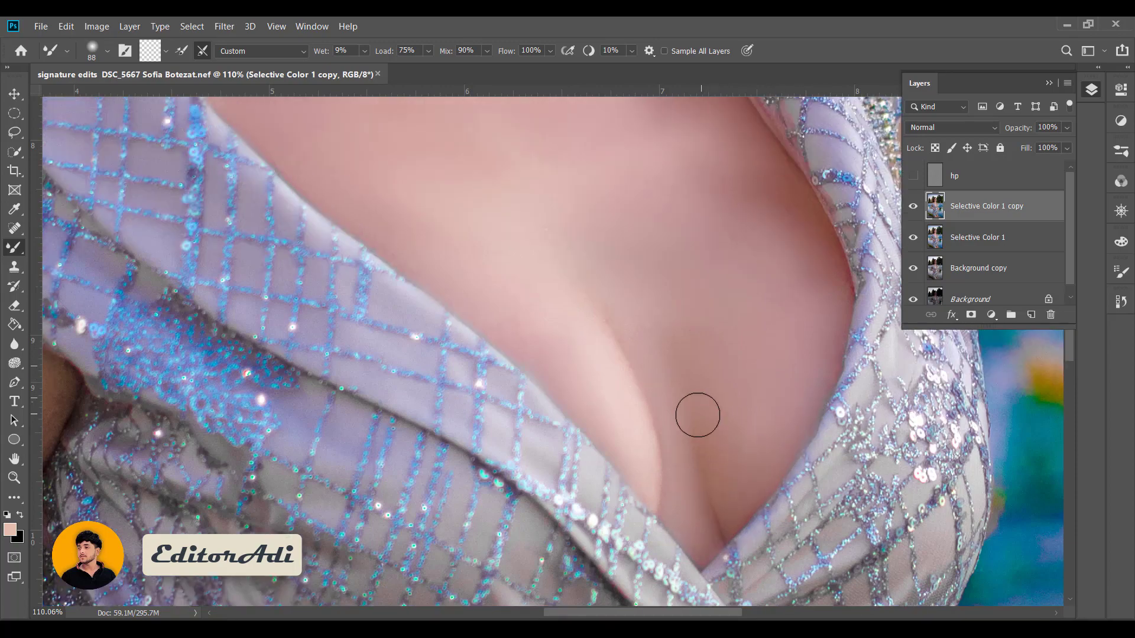
scroll(651, 390, up, 2)
scroll(841, 342, down, 6)
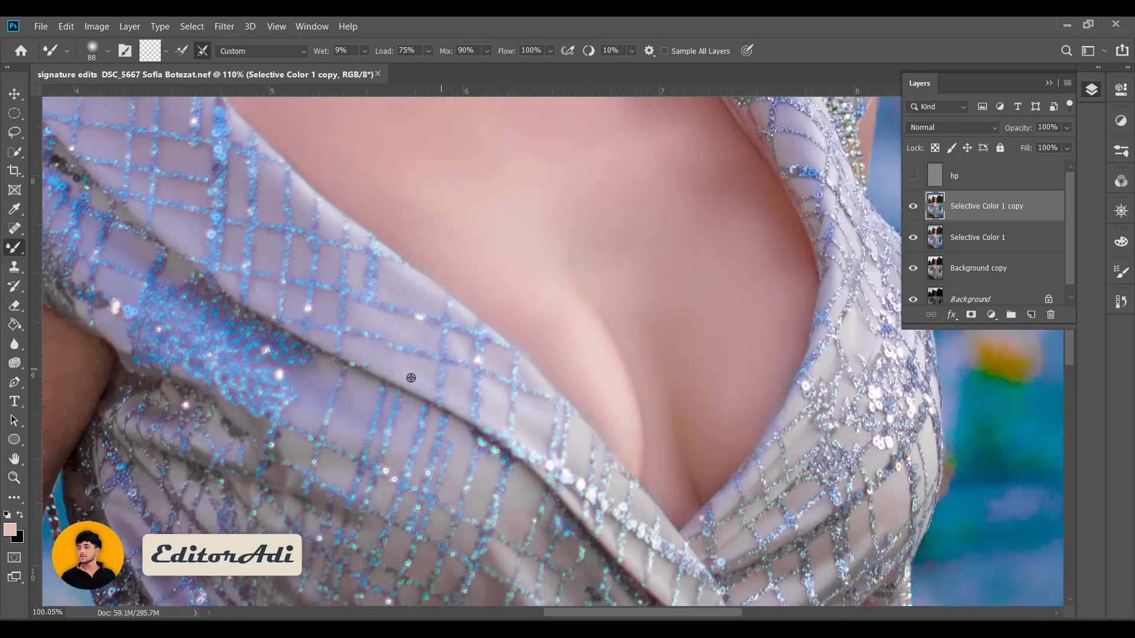
Smooth the upper arm, outer arm edge and forearm blotches, removing the dark spot.
scroll(402, 354, up, 3)
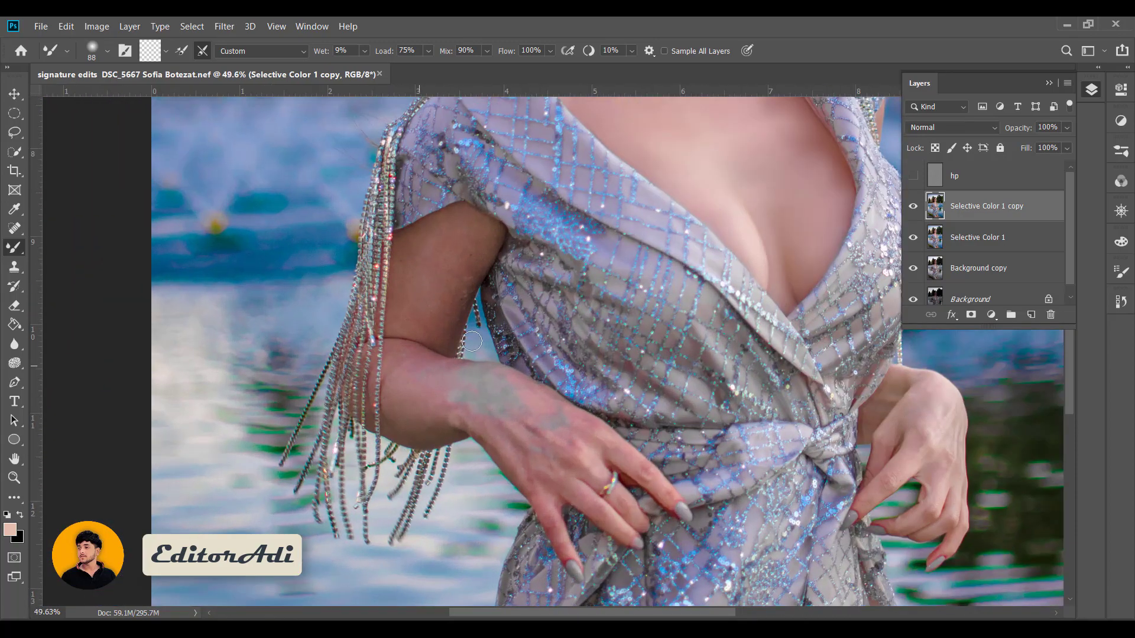
scroll(406, 330, up, 3)
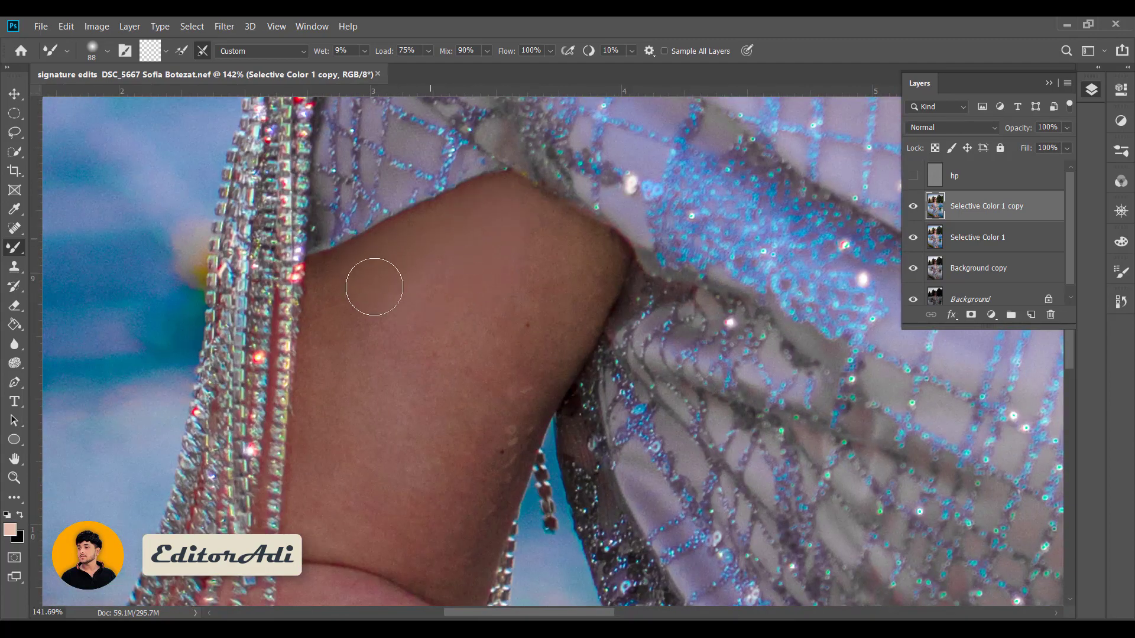
mouse_move(515, 304)
mouse_down()
mouse_move(558, 253)
mouse_move(456, 431)
mouse_move(464, 349)
mouse_move(329, 445)
mouse_move(311, 538)
mouse_move(363, 516)
mouse_move(424, 537)
mouse_move(479, 529)
mouse_up()
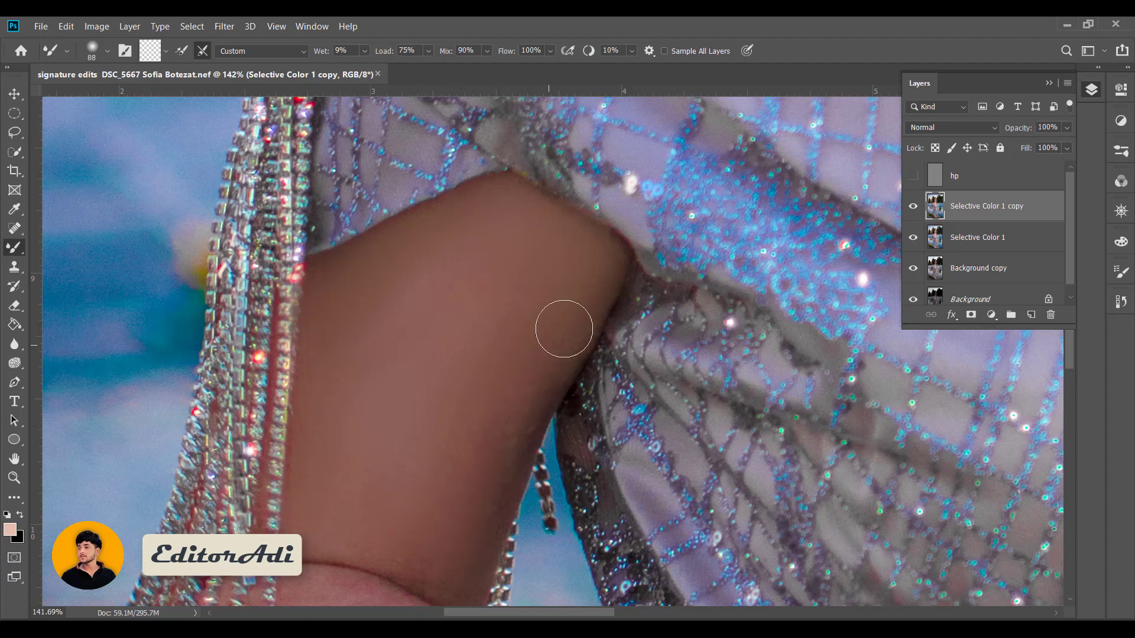
scroll(337, 392, down, 2)
scroll(307, 384, down, 3)
mouse_move(296, 433)
mouse_down()
mouse_move(347, 380)
mouse_move(406, 398)
mouse_move(370, 458)
mouse_move(305, 471)
mouse_up()
scroll(303, 413, down, 3)
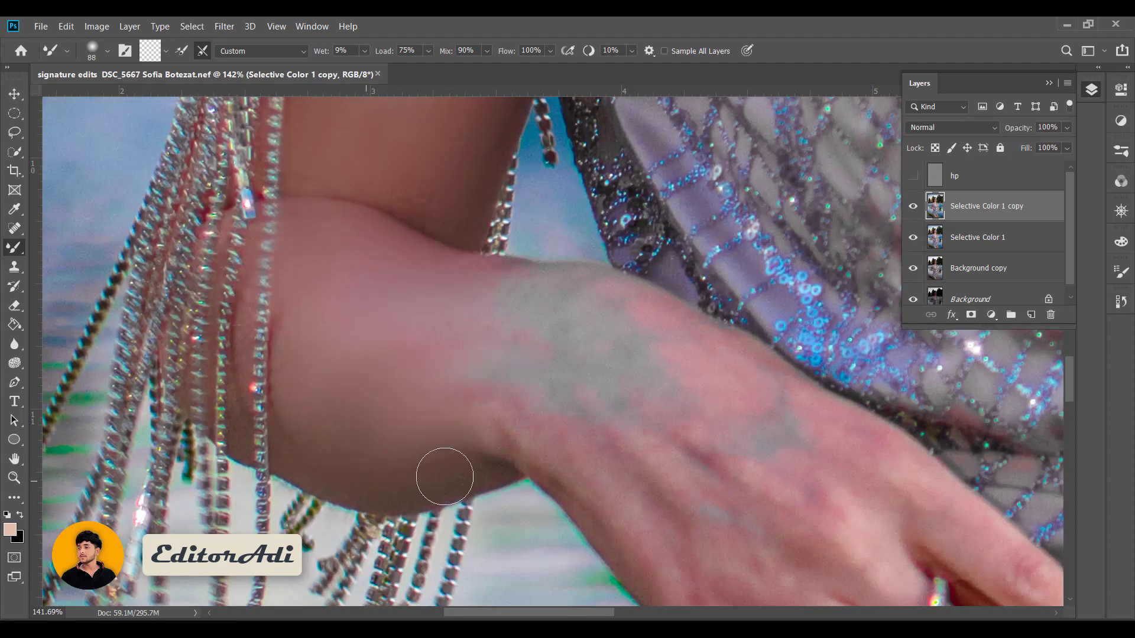
drag(443, 474, 584, 418)
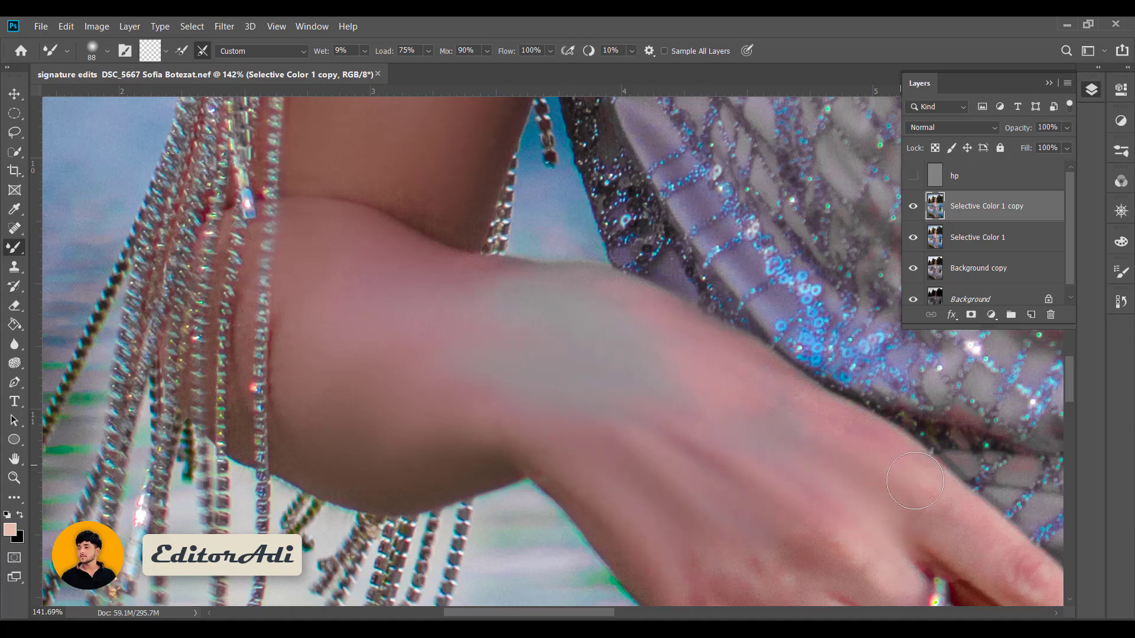
Smooth the finger skin below the ring.
scroll(650, 443, right, 2)
scroll(597, 414, down, 4)
scroll(580, 314, down, 1)
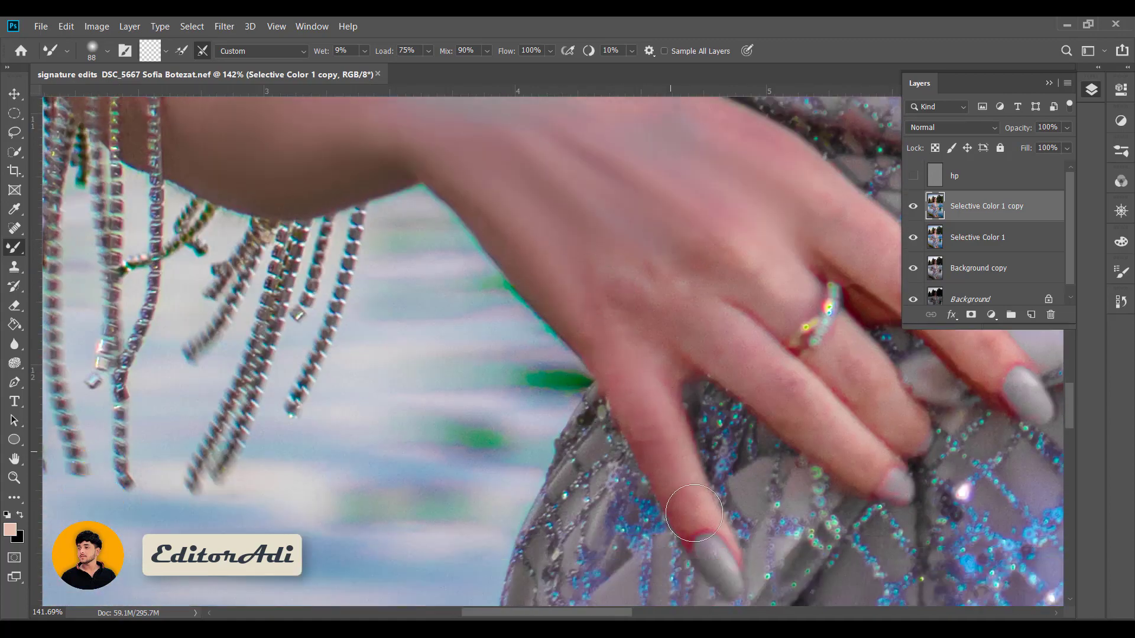
drag(715, 325, 859, 379)
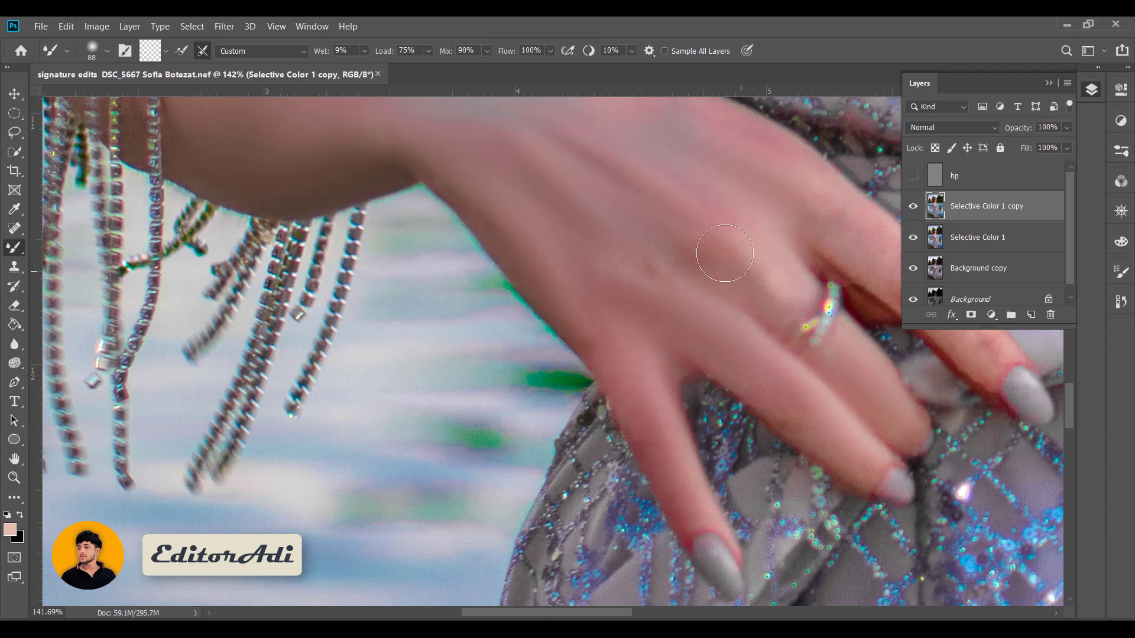
scroll(754, 291, up, 1)
scroll(764, 414, up, 2)
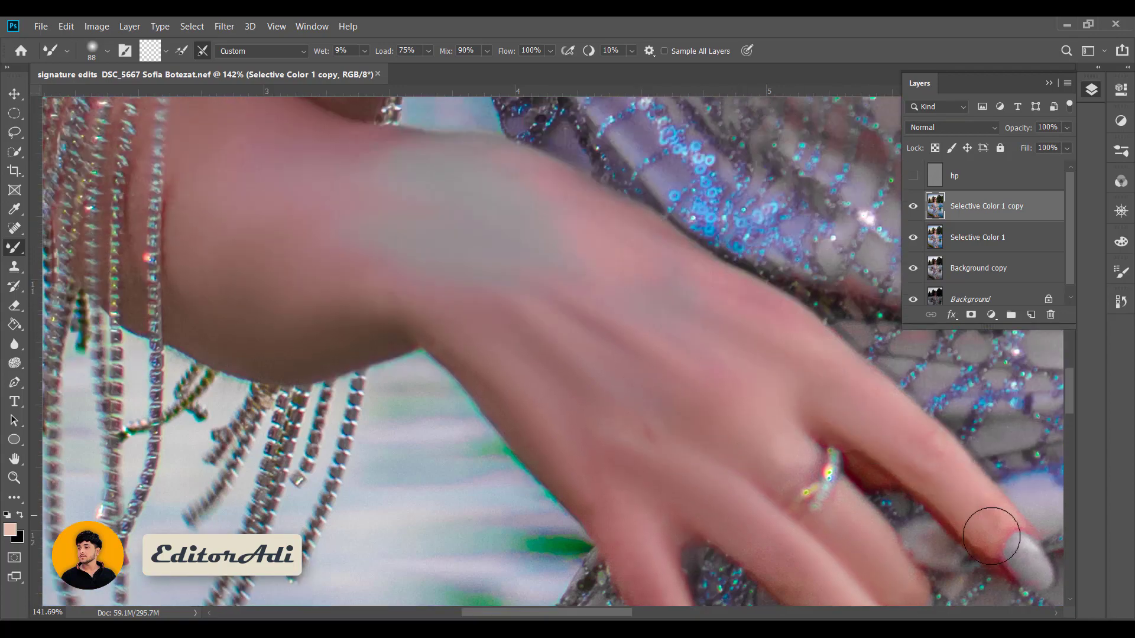
scroll(795, 382, up, 1)
scroll(437, 241, down, 1)
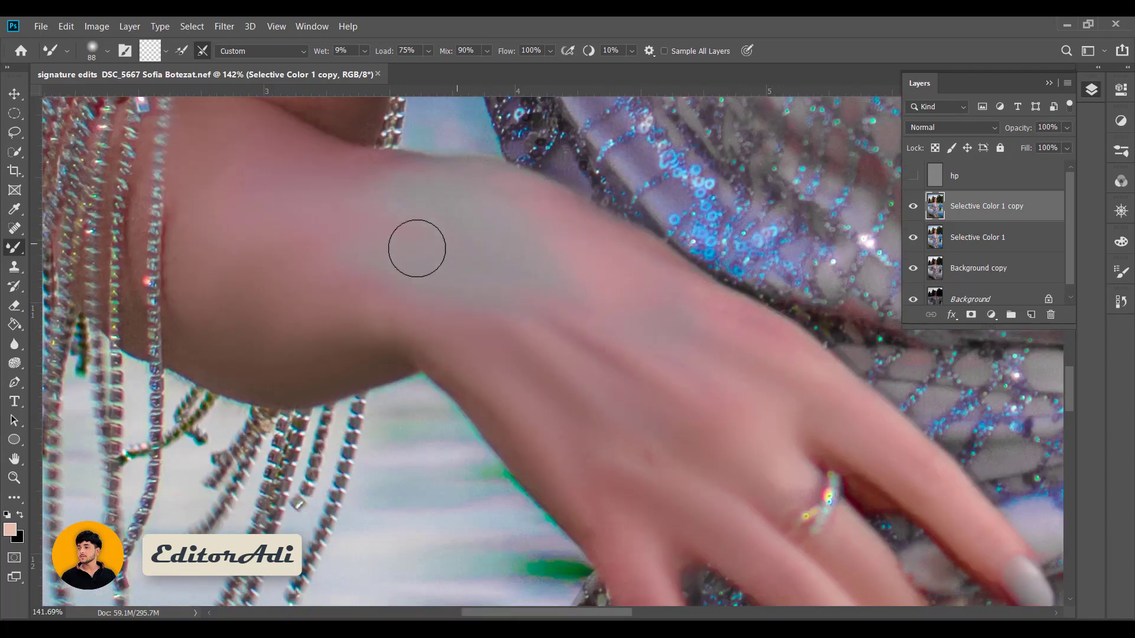
scroll(457, 358, down, 5)
scroll(457, 357, up, 1)
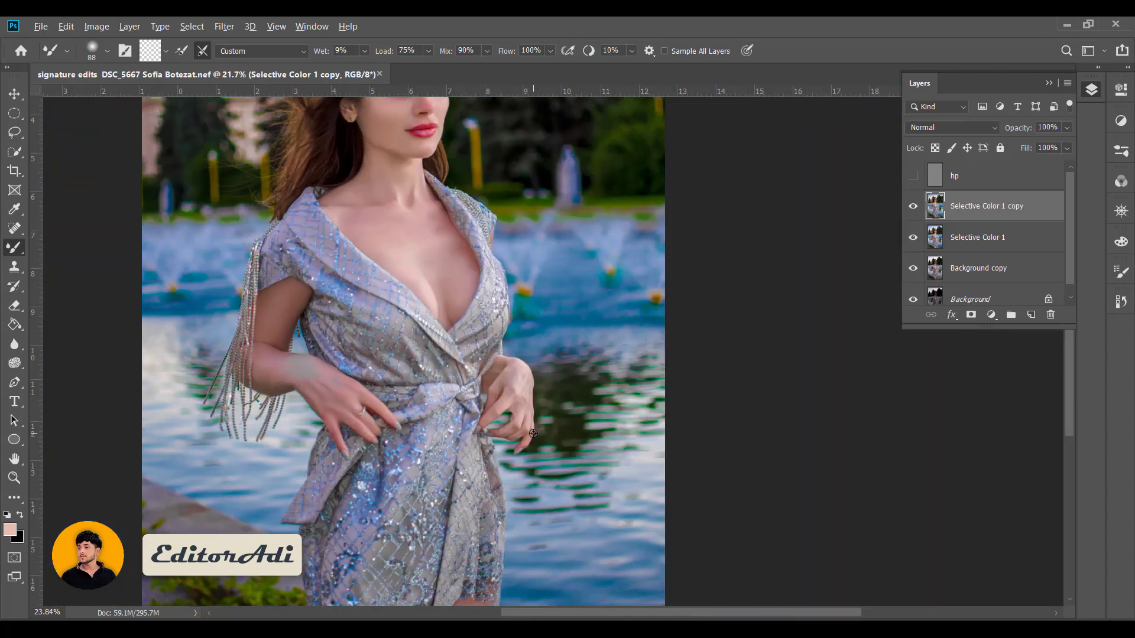
scroll(520, 360, up, 5)
scroll(514, 322, up, 2)
Blend the hand's shadow edge and back-of-hand veins, then fit the photo on screen.
mouse_move(381, 277)
mouse_down()
mouse_move(383, 241)
mouse_move(304, 317)
mouse_move(269, 393)
mouse_move(409, 311)
mouse_up()
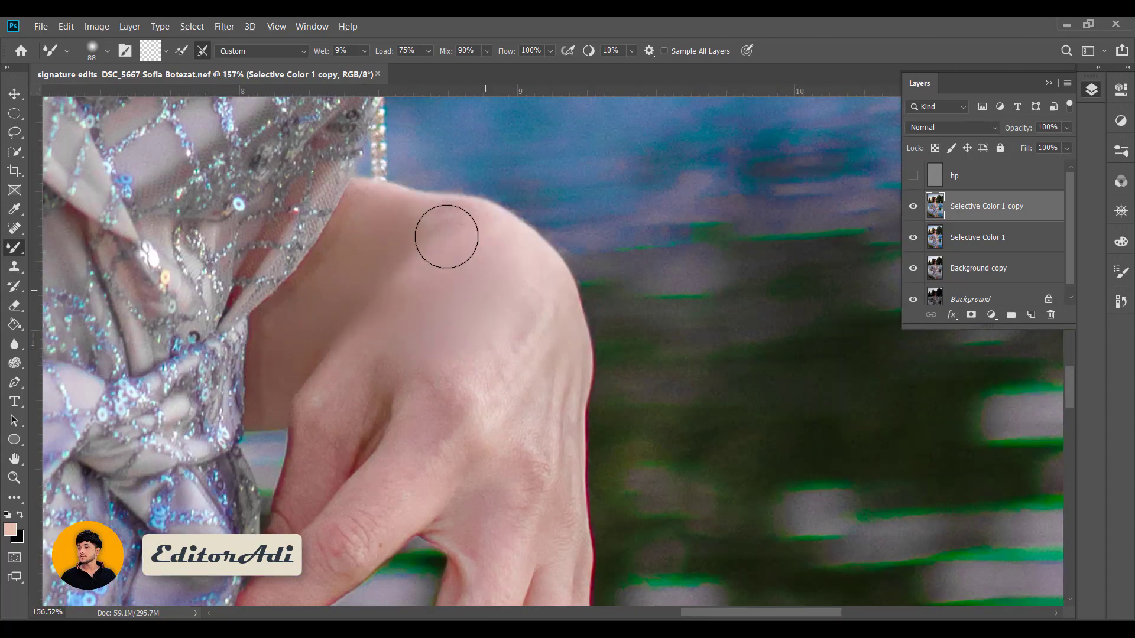
scroll(436, 431, down, 3)
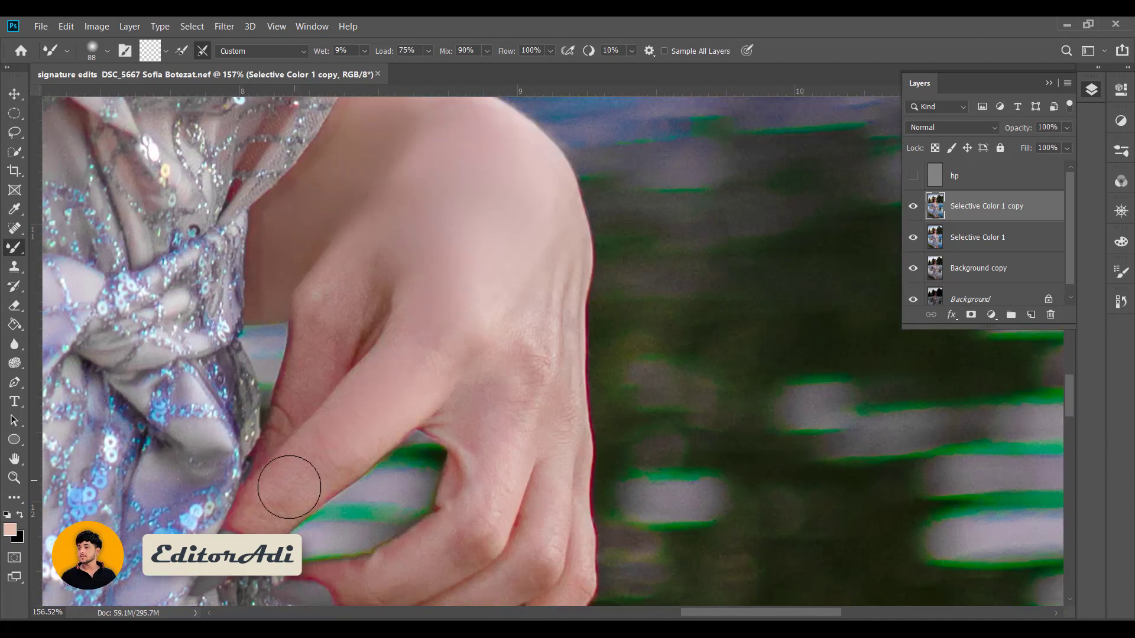
mouse_move(291, 481)
mouse_down()
mouse_move(539, 370)
mouse_move(505, 398)
mouse_move(550, 416)
mouse_up()
scroll(550, 417, down, 4)
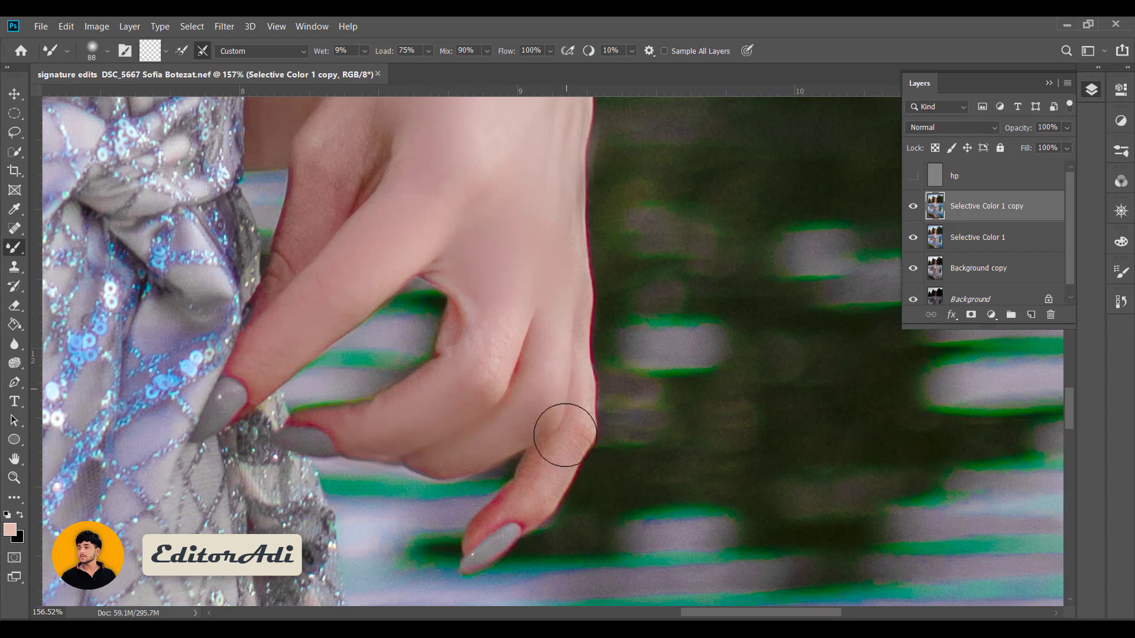
scroll(382, 312, up, 2)
scroll(366, 300, up, 2)
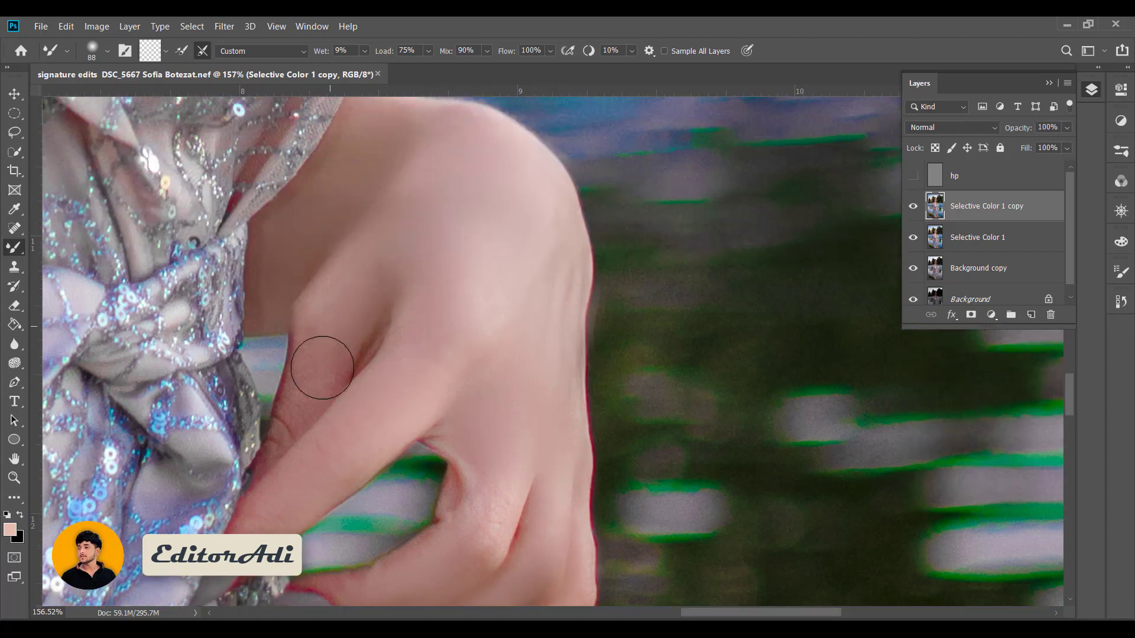
key(ctrl+0)
Blend the thigh skin along the lace hem and smooth the dark thigh creases.
scroll(213, 523, up, 1)
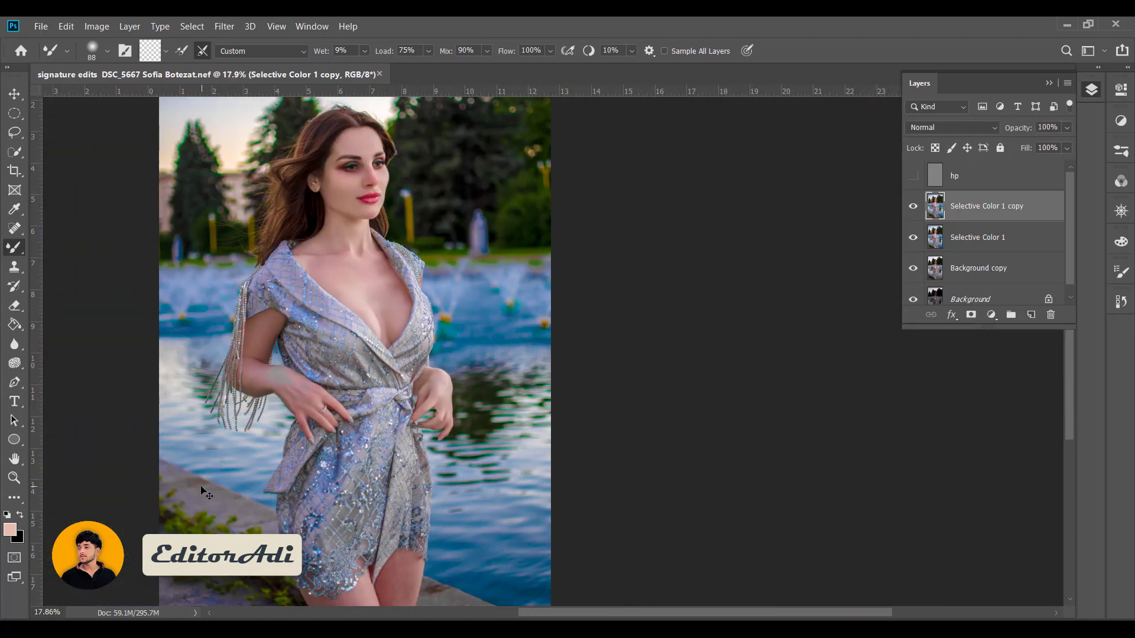
scroll(341, 467, up, 3)
scroll(392, 430, up, 3)
scroll(318, 408, up, 2)
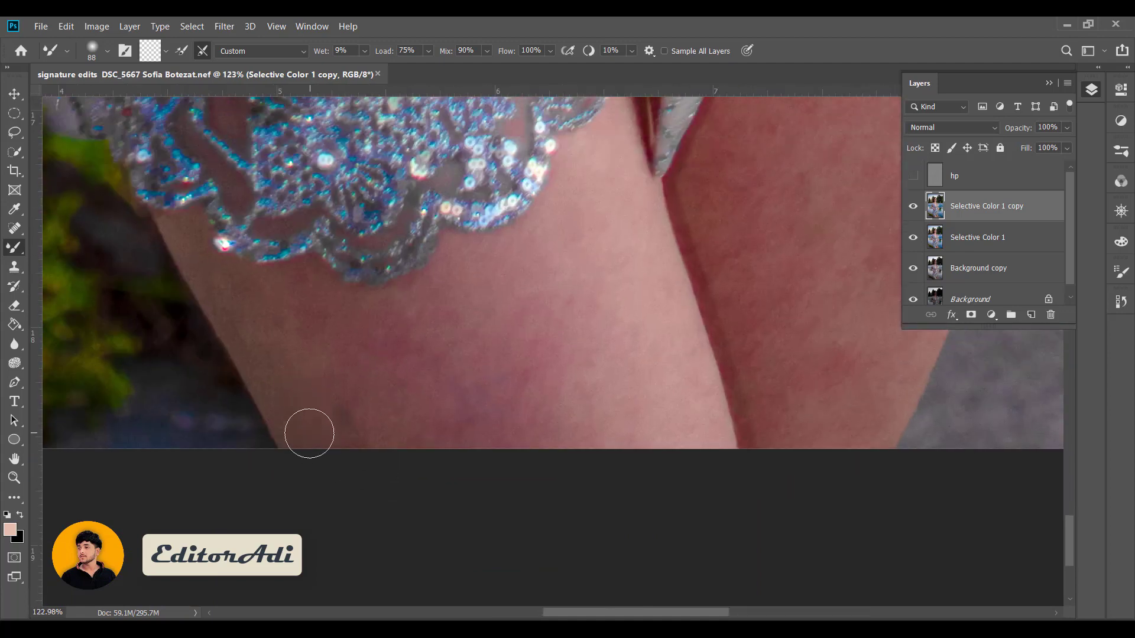
drag(193, 233, 224, 248)
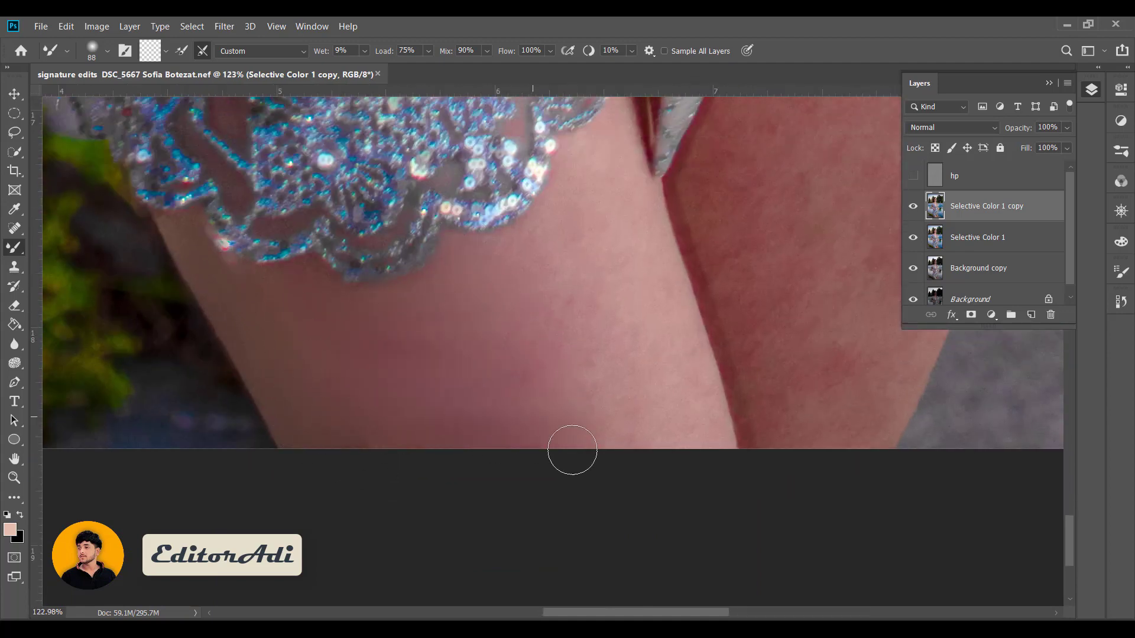
scroll(526, 229, up, 3)
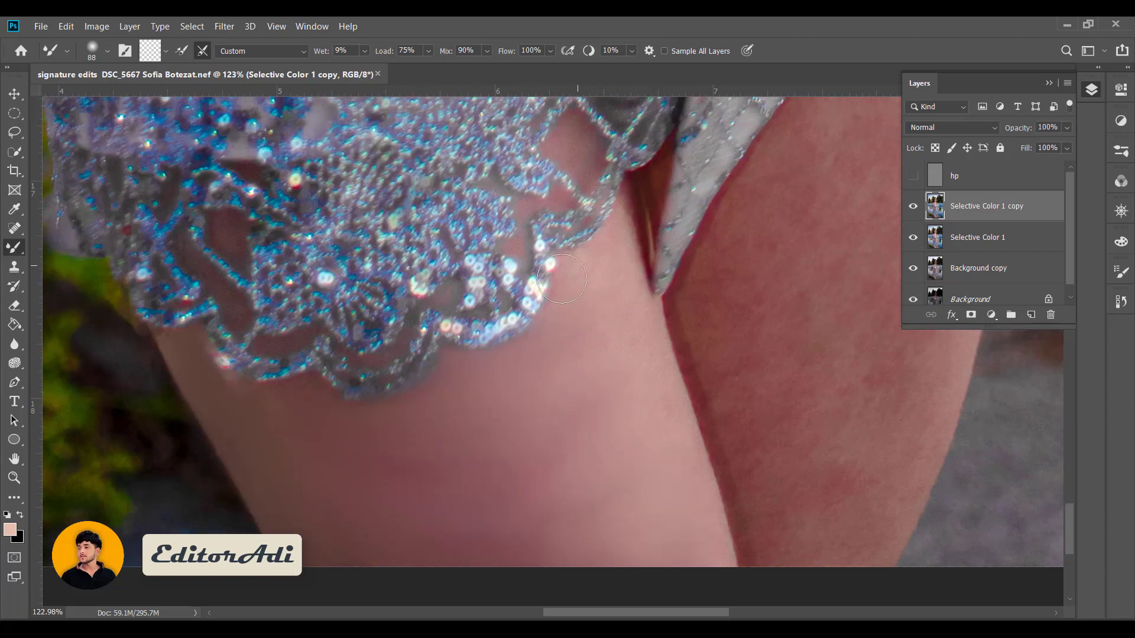
drag(602, 265, 638, 352)
drag(718, 519, 768, 474)
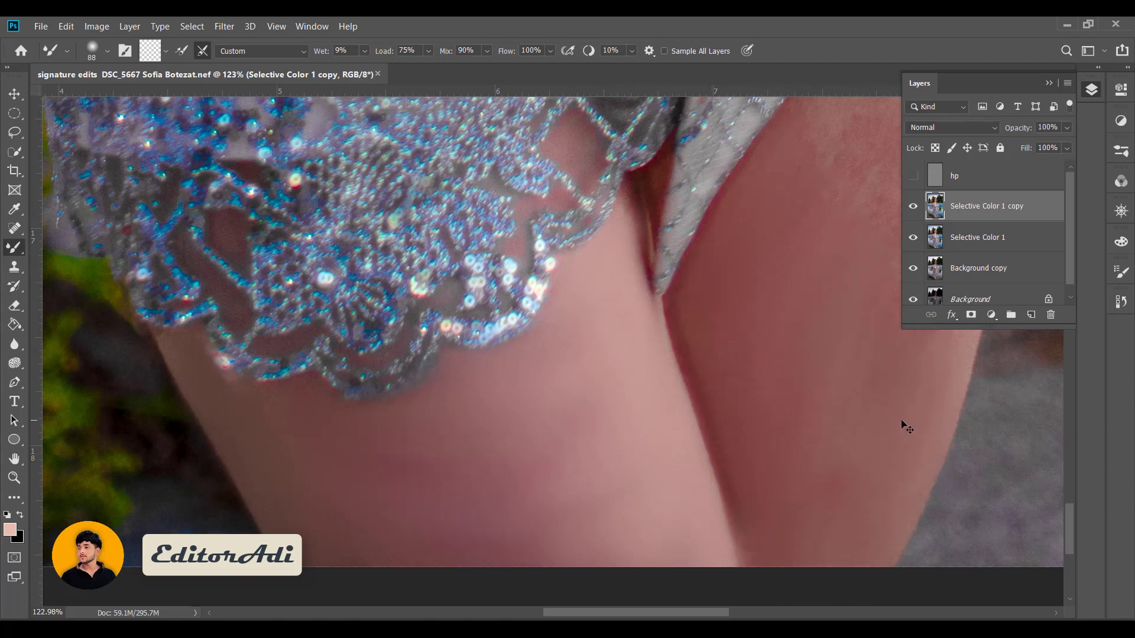
Lighten the dark shadow under the lace edge on the thigh.
scroll(902, 426, right, 5)
scroll(862, 436, up, 4)
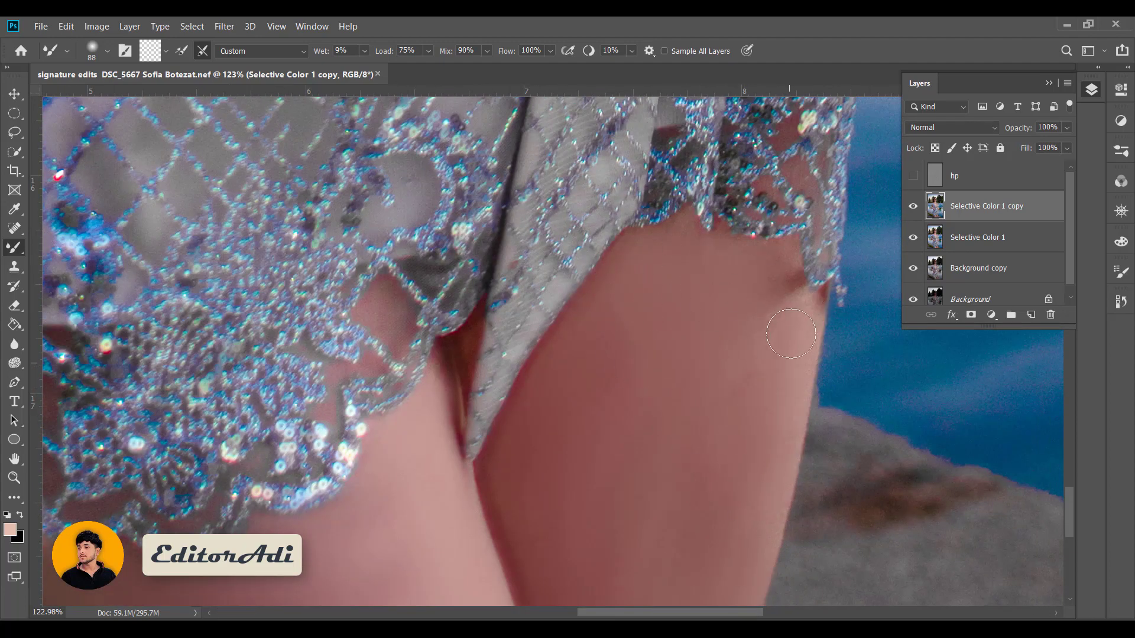
drag(790, 333, 788, 254)
scroll(685, 234, down, 4)
scroll(685, 233, down, 4)
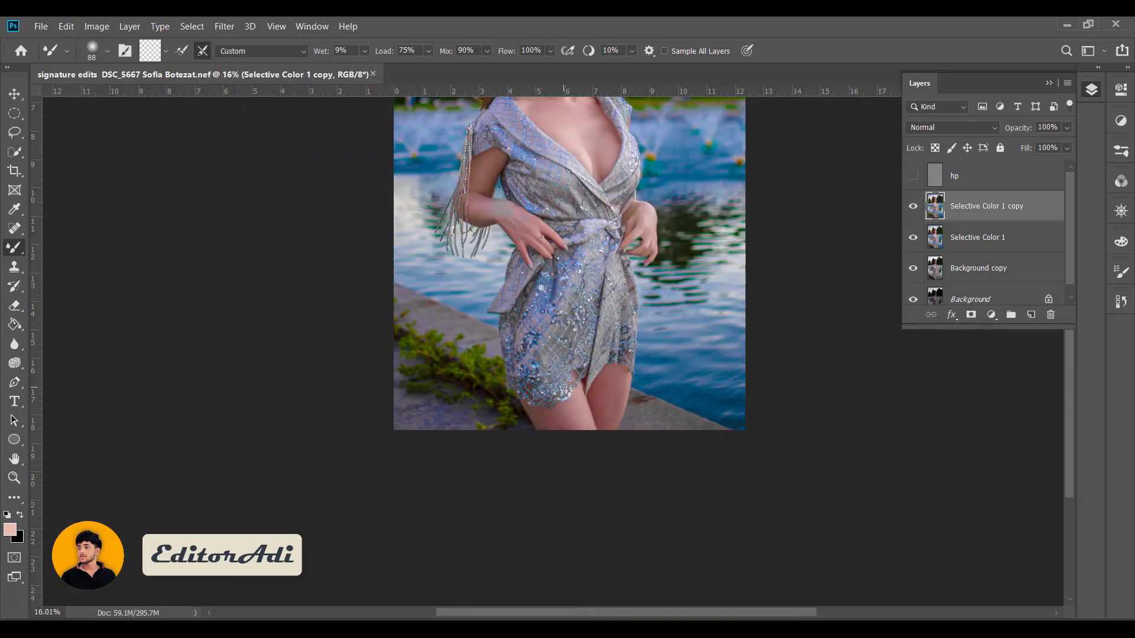
scroll(685, 233, down, 3)
scroll(685, 233, down, 2)
scroll(551, 287, up, 2)
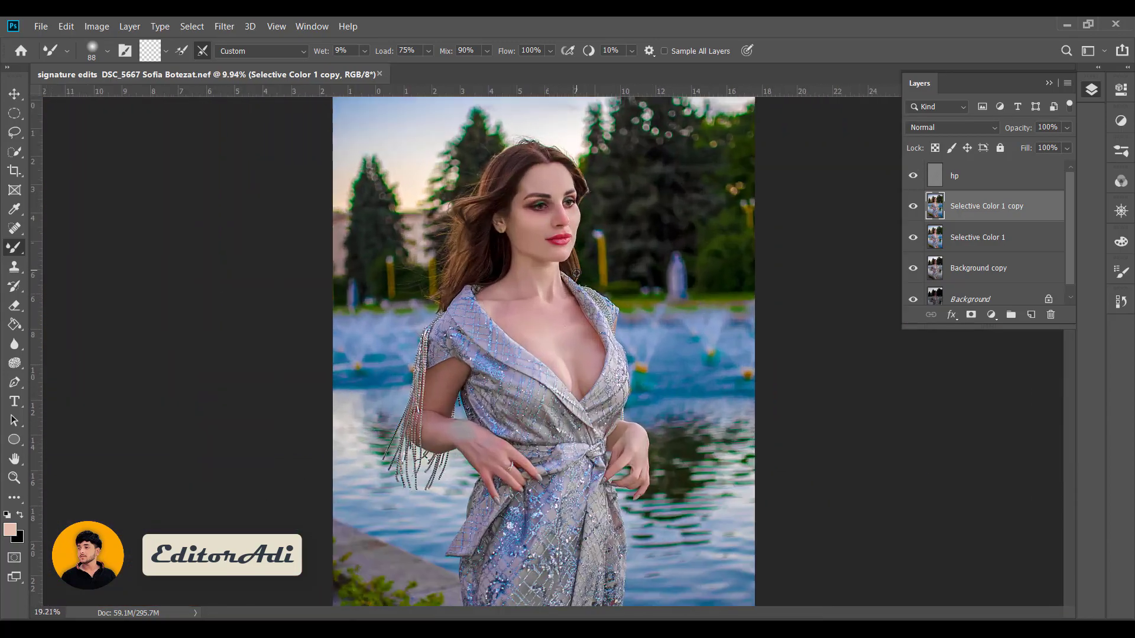
scroll(551, 286, up, 5)
scroll(551, 287, up, 3)
Show the hp layer at 30% opacity, then select the Selective Color 1 copy layer.
click(913, 175)
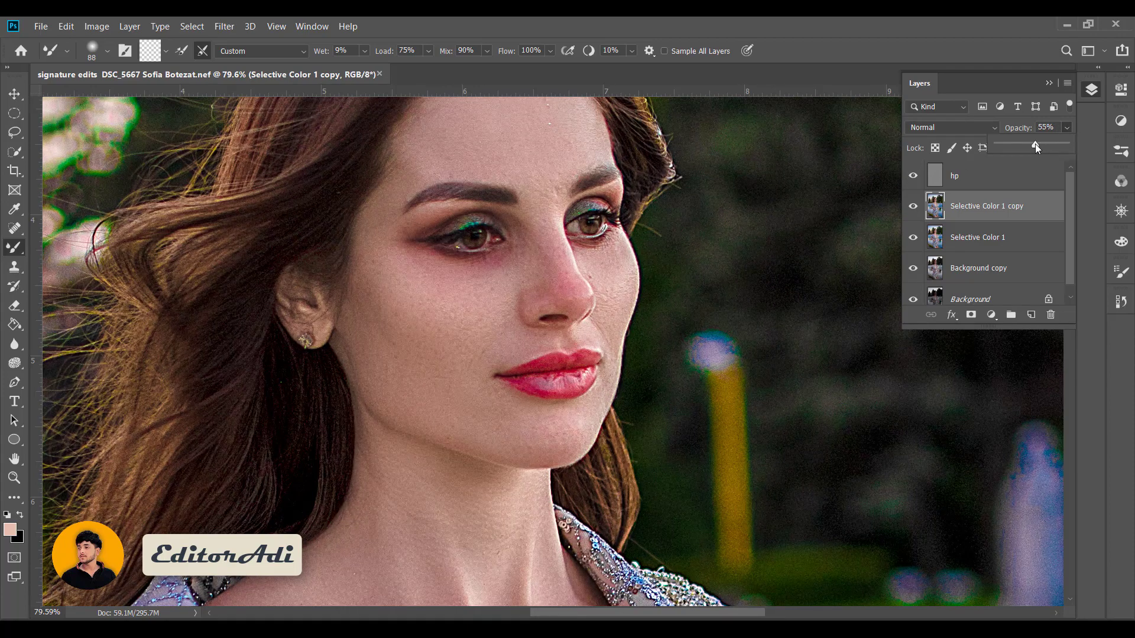
click(981, 176)
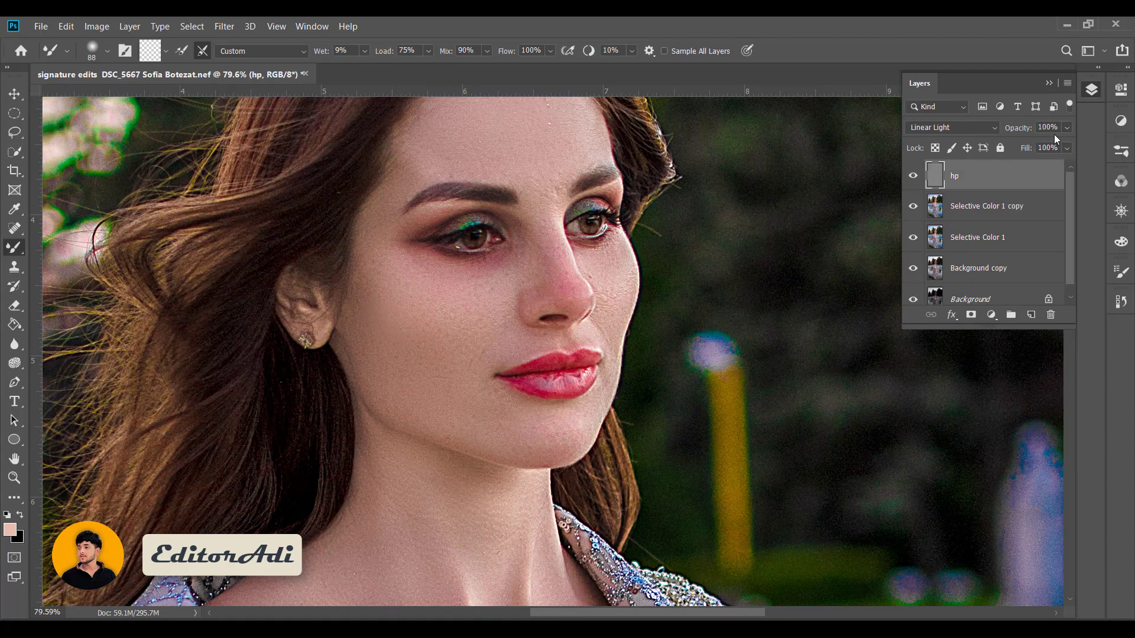
drag(1062, 146, 1017, 145)
scroll(554, 425, down, 5)
scroll(554, 425, up, 3)
scroll(554, 425, up, 1)
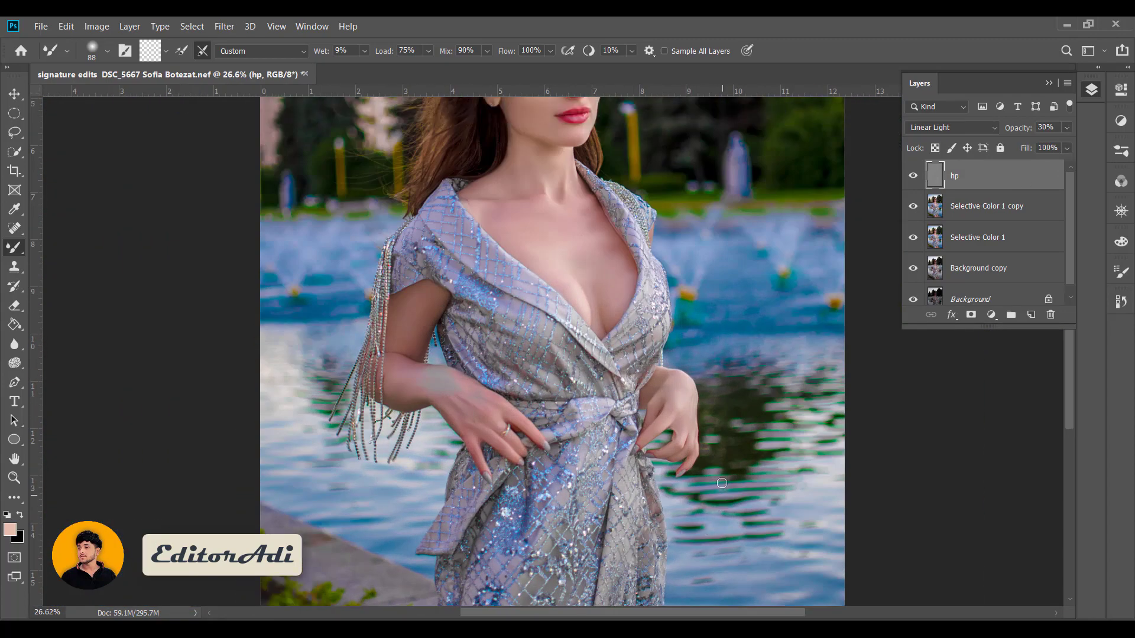
scroll(549, 357, up, 2)
scroll(550, 358, down, 3)
click(272, 26)
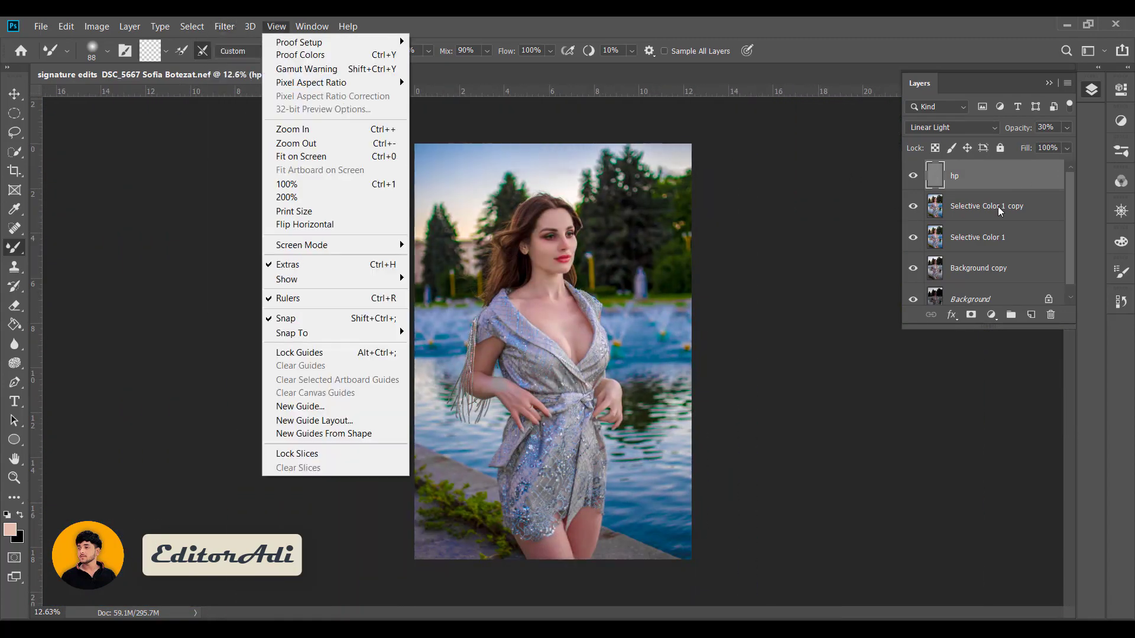
key(alt+bracketleft)
Apply Camera Raw Filter to Selective Color 1 copy with Greens hue set to -100.
click(224, 26)
click(354, 112)
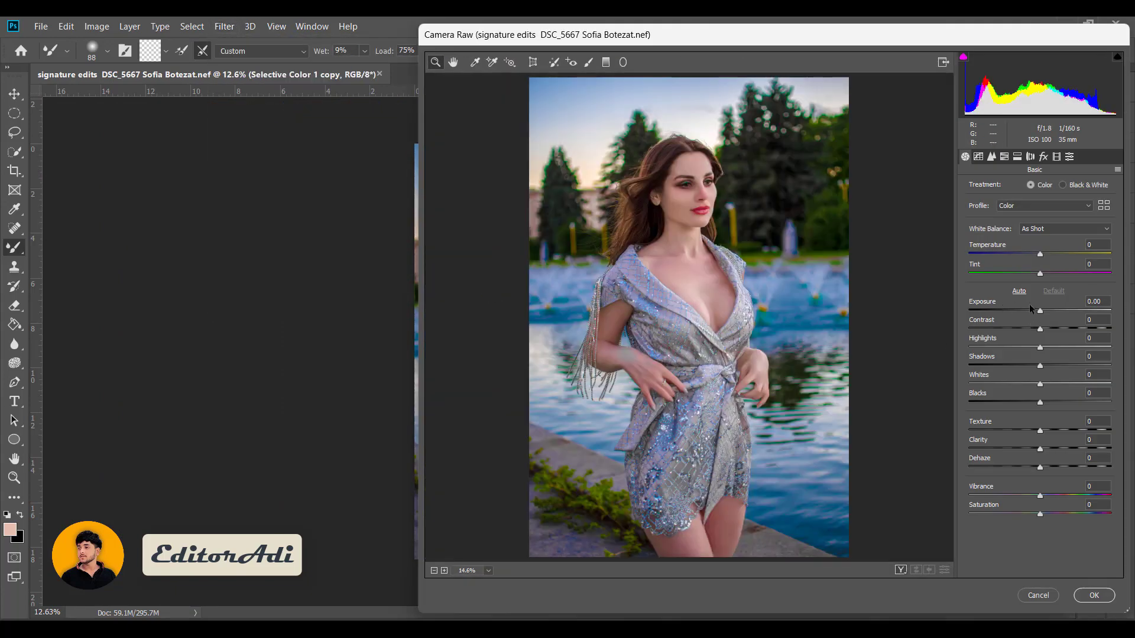
click(1004, 156)
click(1008, 188)
text(-100)
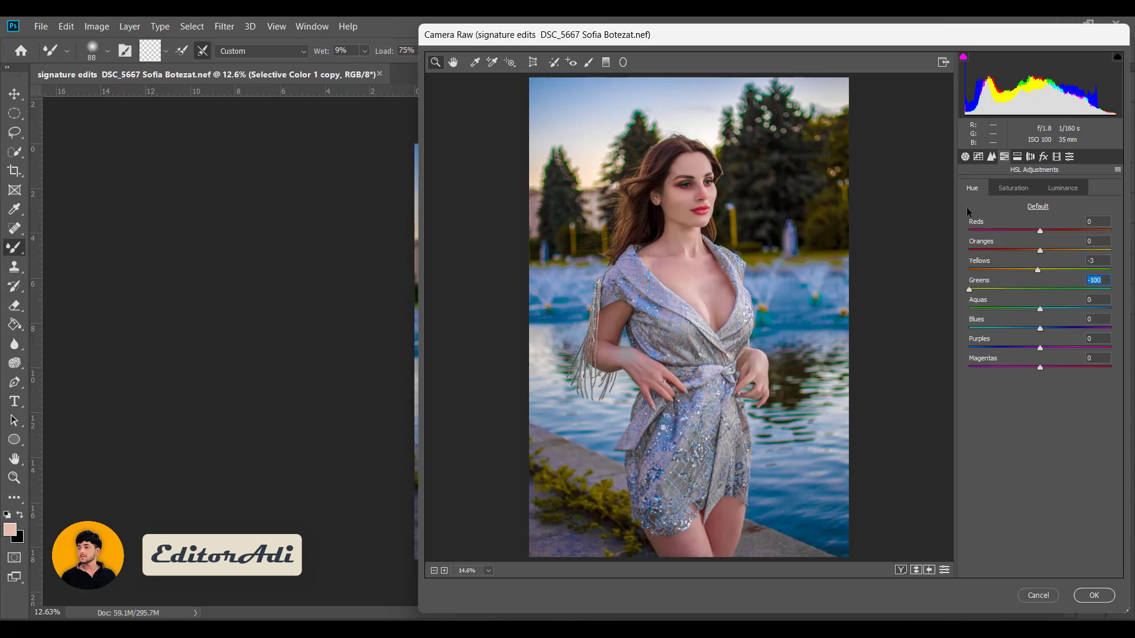
click(965, 157)
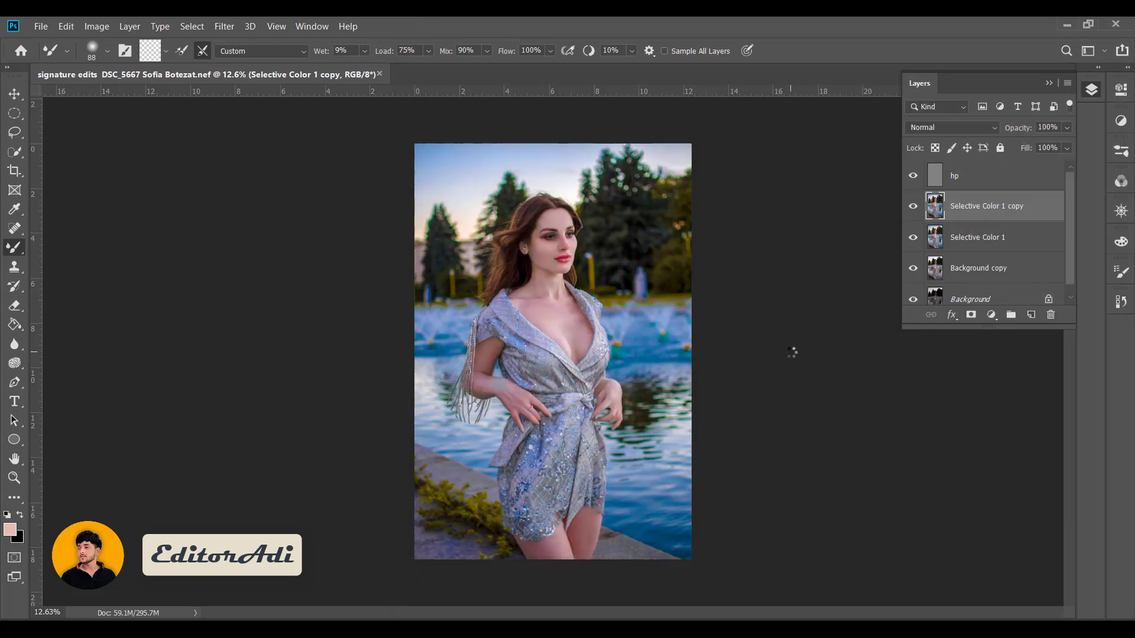
scroll(648, 289, up, 3)
scroll(591, 283, up, 3)
scroll(578, 292, up, 3)
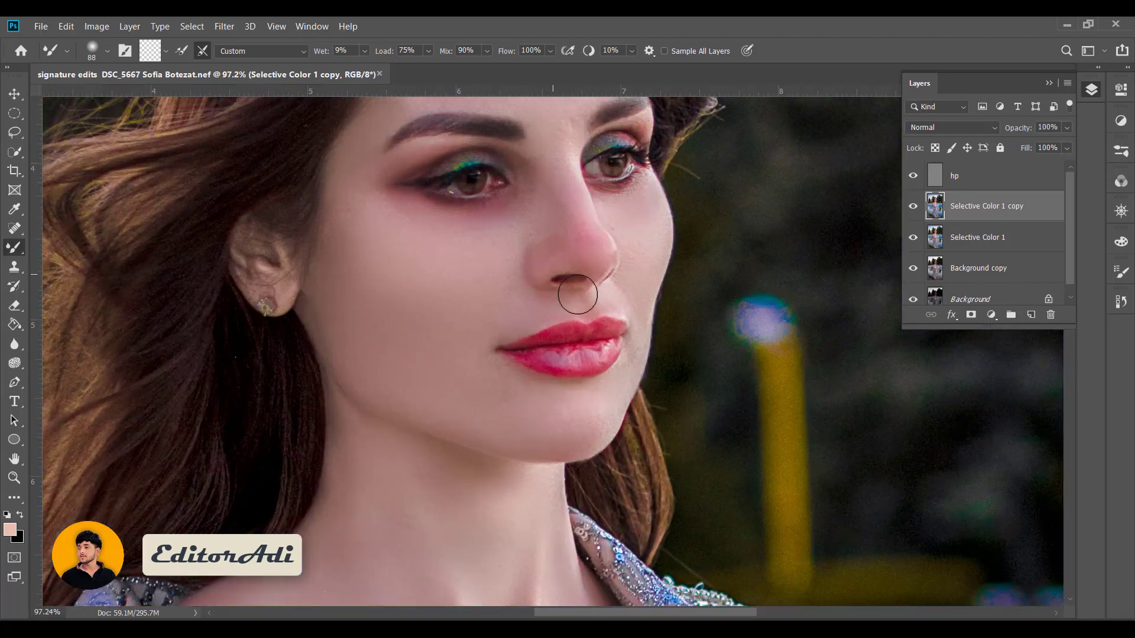
scroll(568, 272, up, 2)
scroll(562, 296, down, 5)
scroll(535, 307, down, 4)
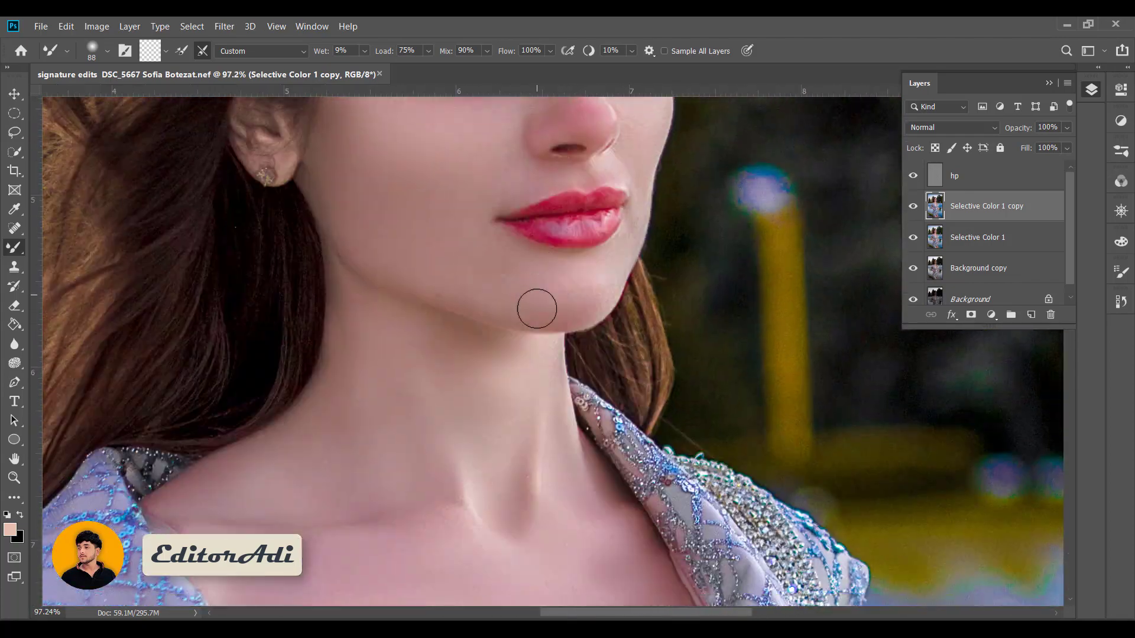
scroll(508, 361, down, 3)
scroll(414, 422, down, 4)
scroll(307, 433, down, 4)
scroll(309, 441, down, 4)
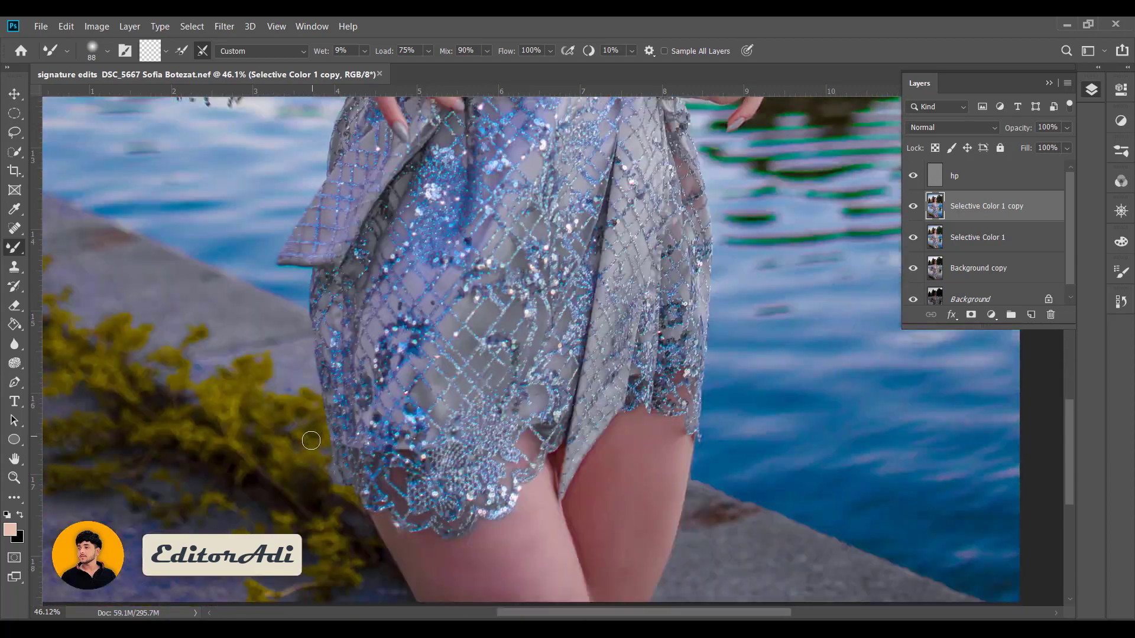
scroll(319, 408, down, 2)
scroll(321, 402, down, 3)
scroll(309, 372, down, 3)
scroll(633, 294, up, 2)
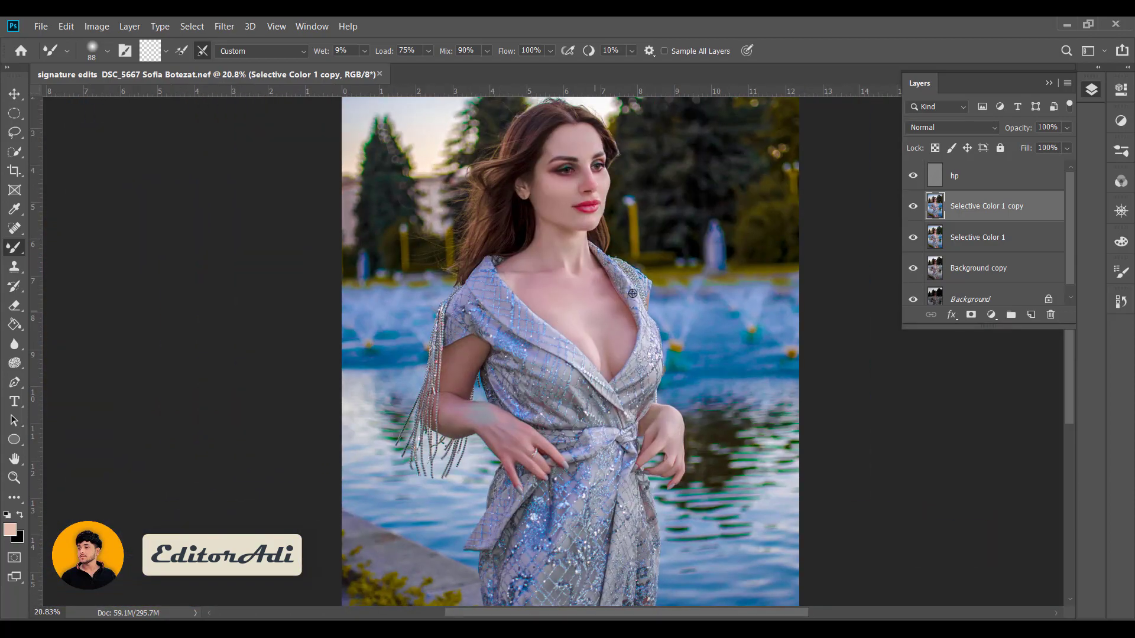
scroll(603, 269, up, 3)
scroll(603, 269, up, 4)
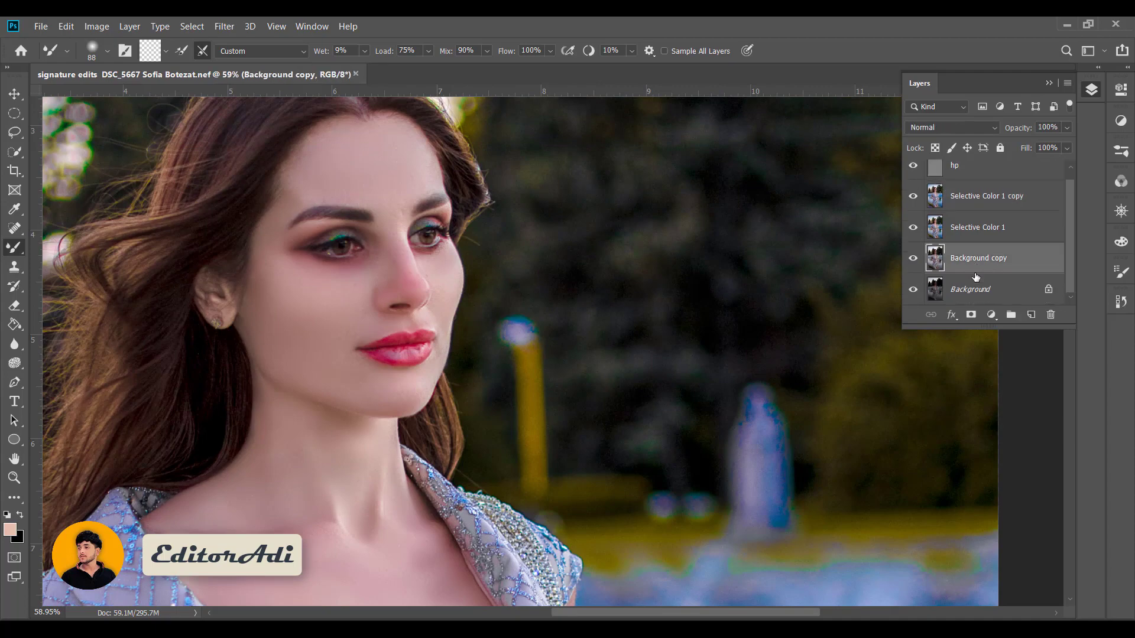
scroll(336, 281, down, 4)
scroll(336, 281, down, 2)
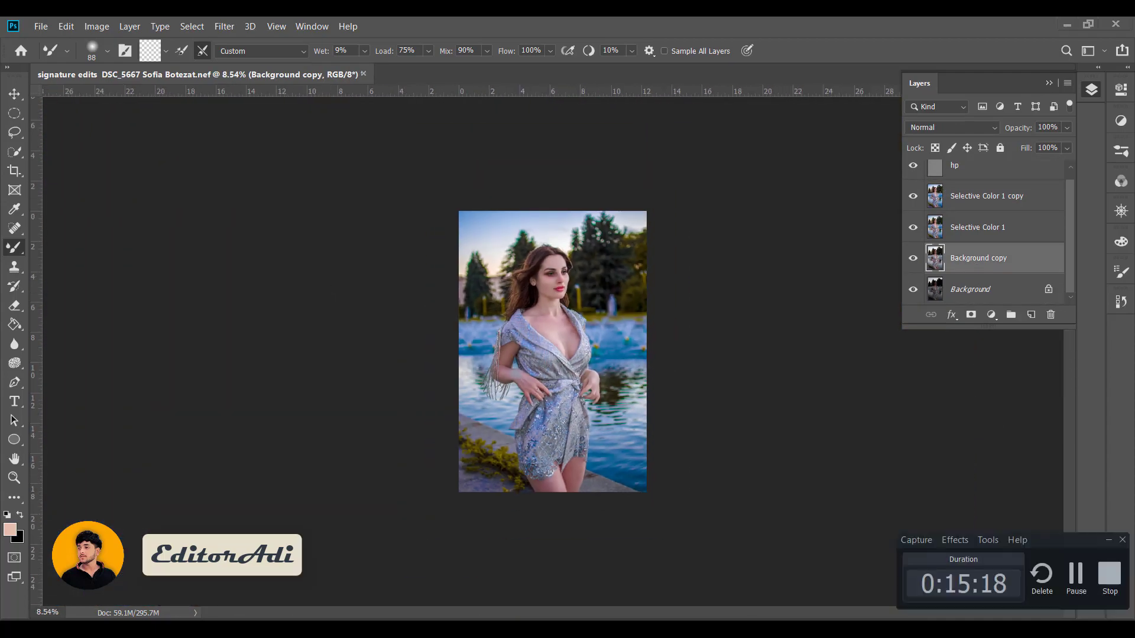